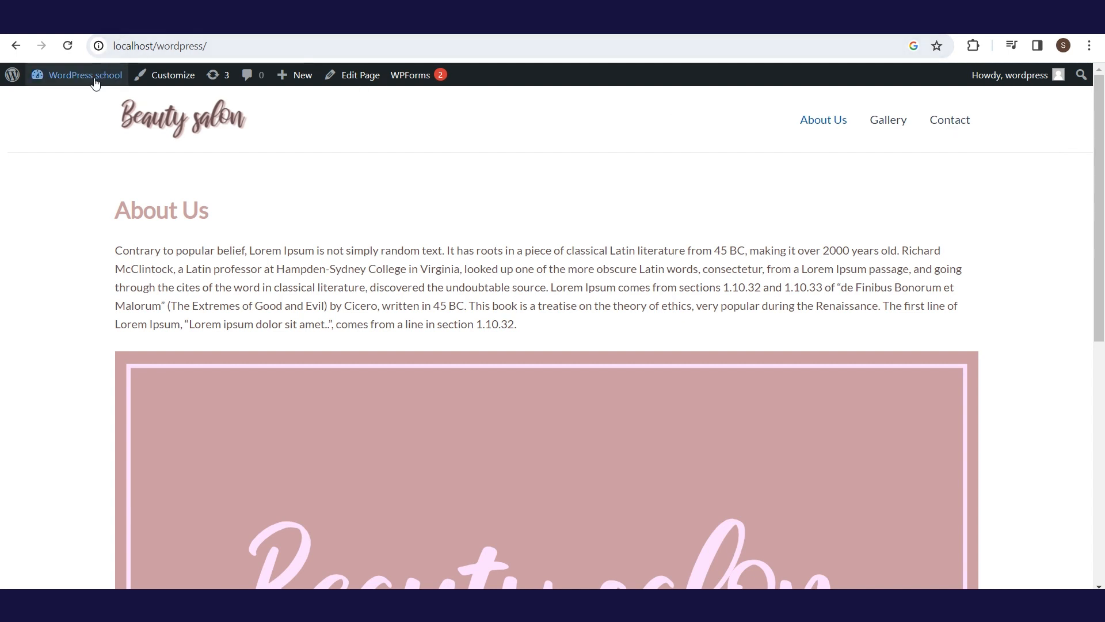
Step: Create a new page titled "Blog" from the site's dashboard and publish it
mouse_move(95, 80)
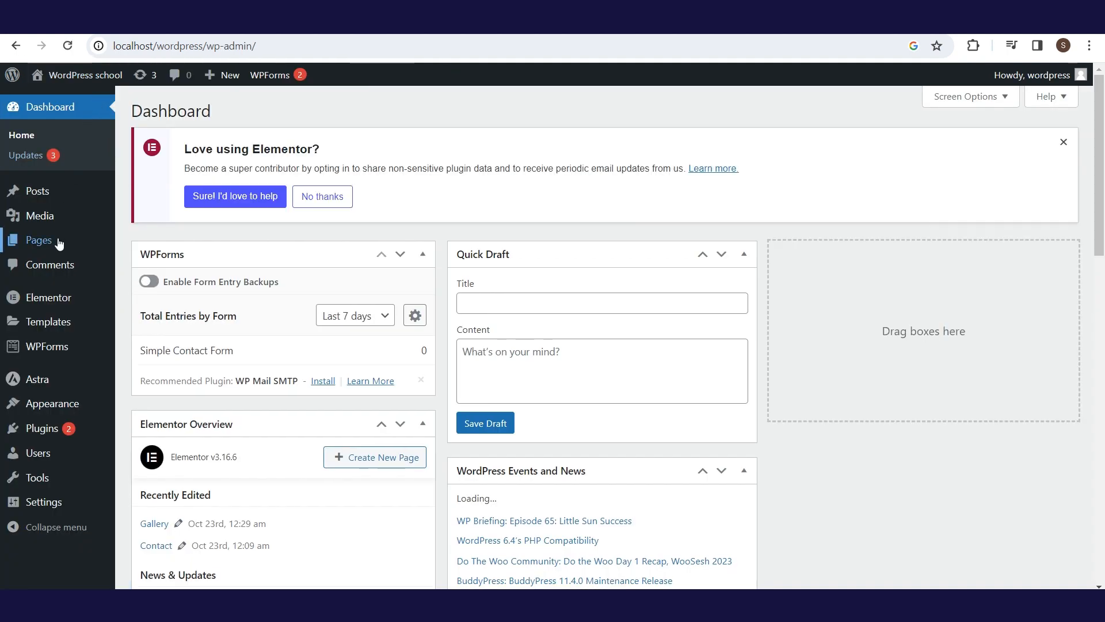
mouse_move(92, 243)
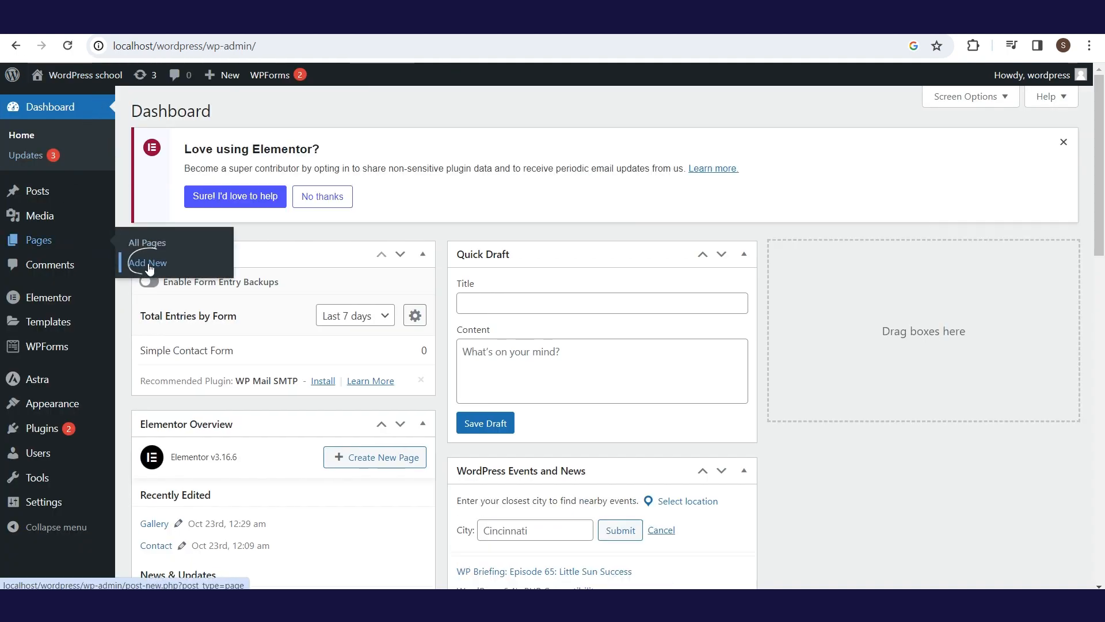
click(148, 265)
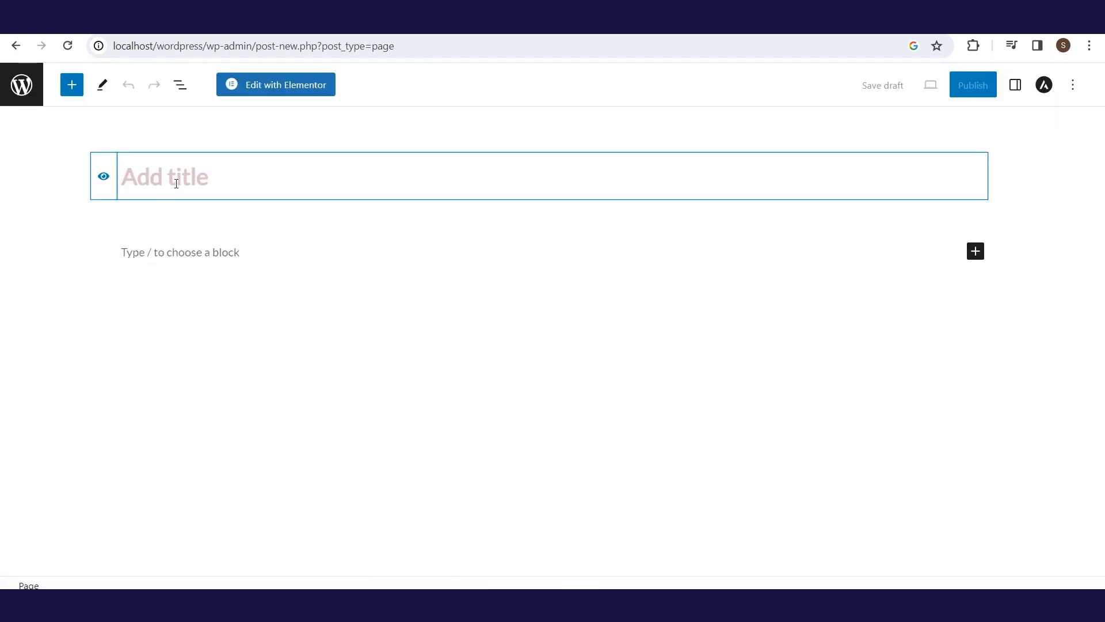
text(Blog)
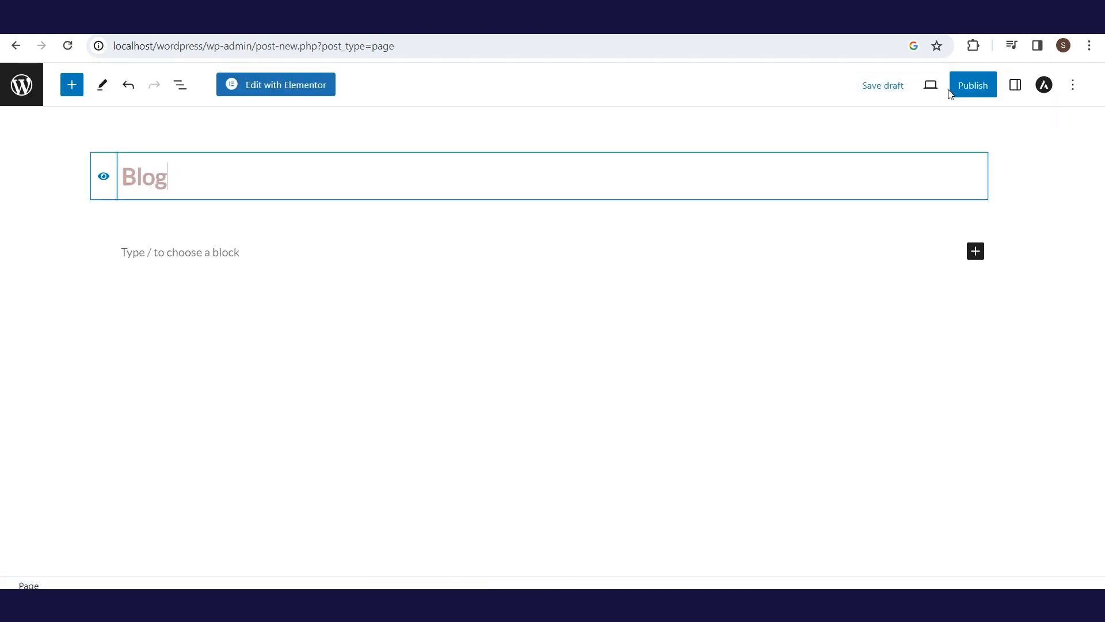
click(974, 87)
click(976, 88)
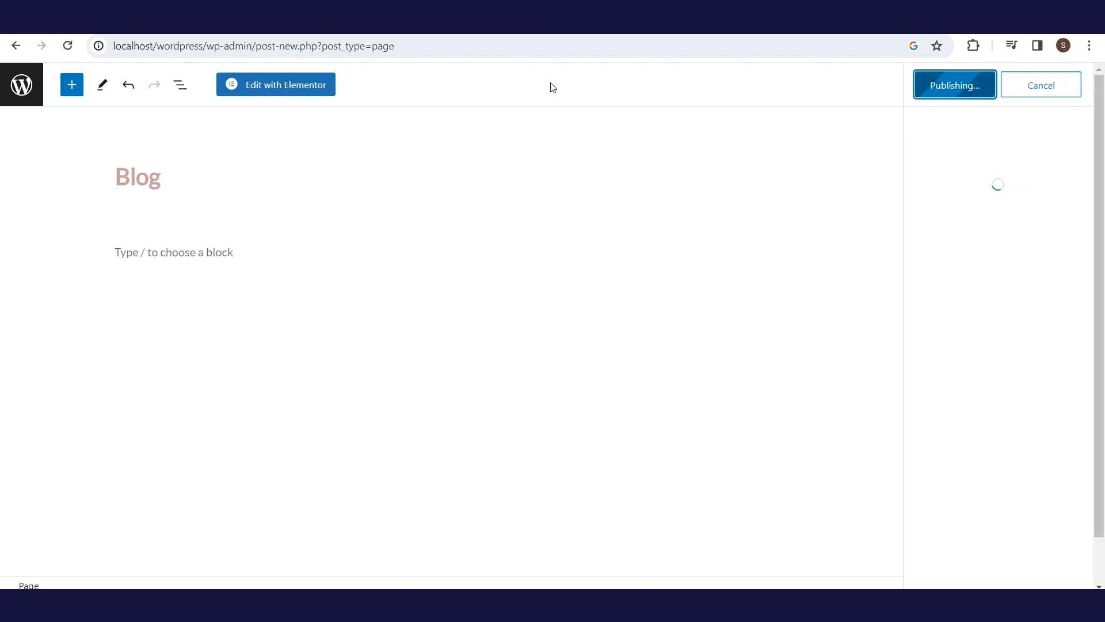
click(17, 49)
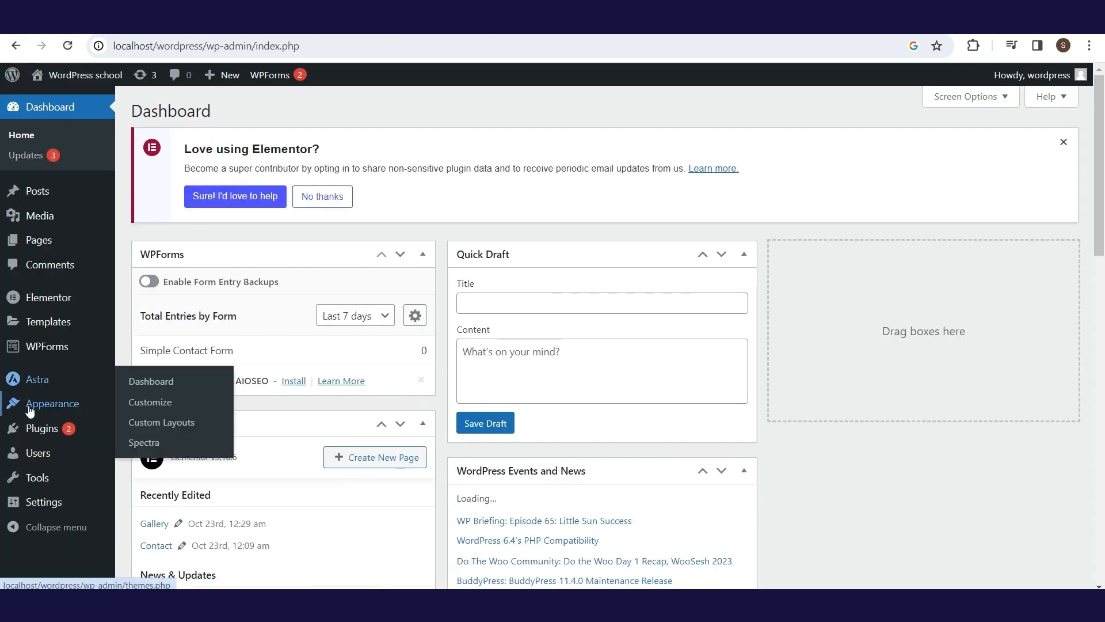
Step: Set the site's posts page to Blog in the Reading settings and save the changes
mouse_move(35, 427)
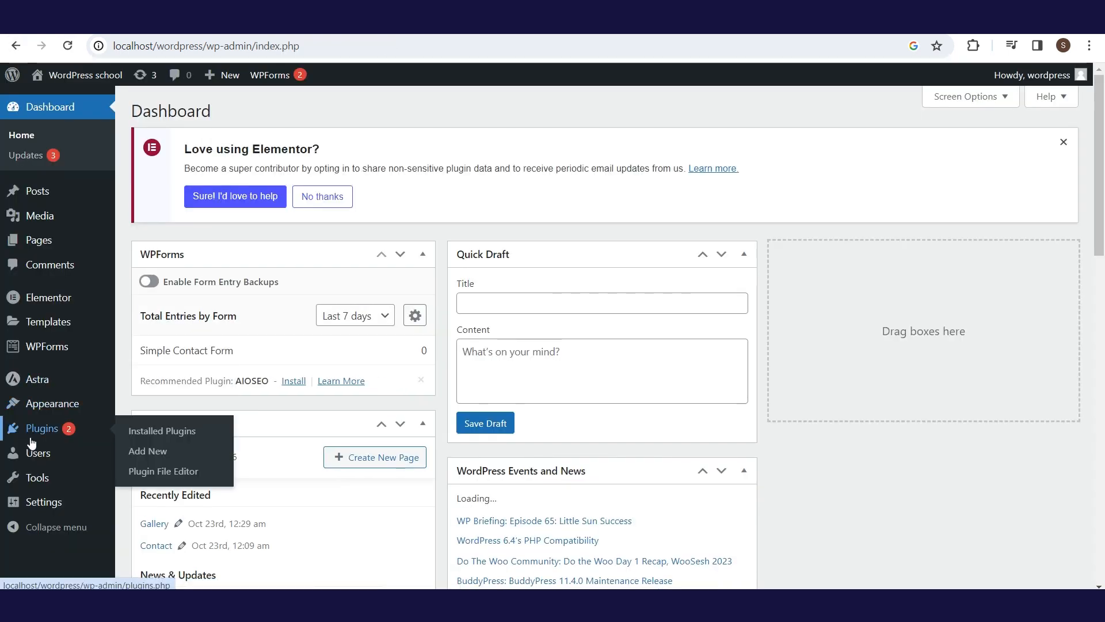
mouse_move(35, 502)
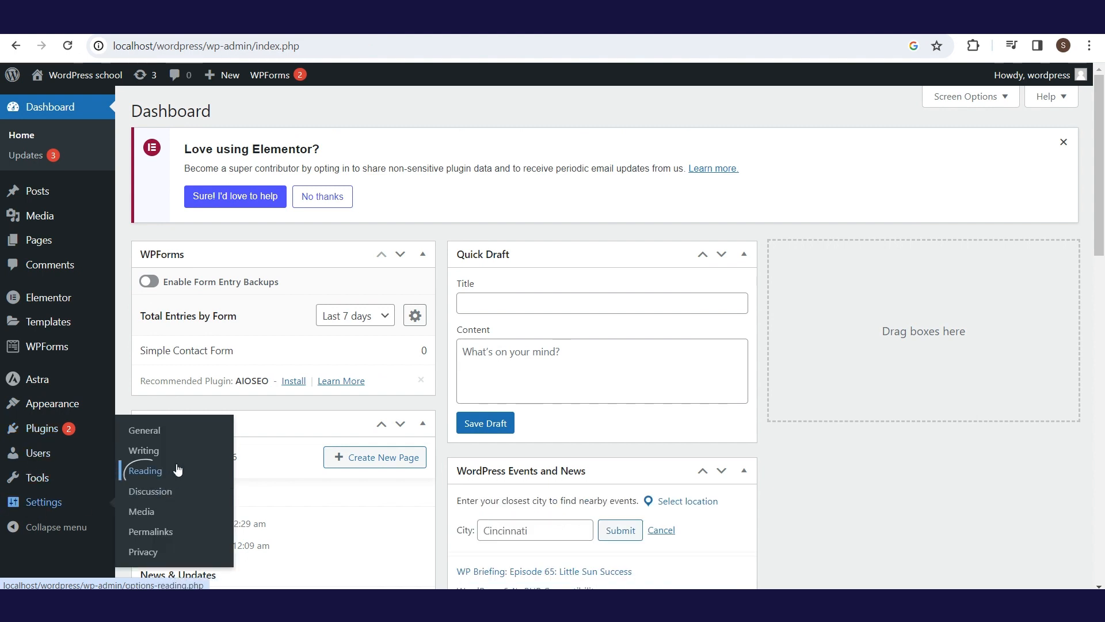
click(145, 481)
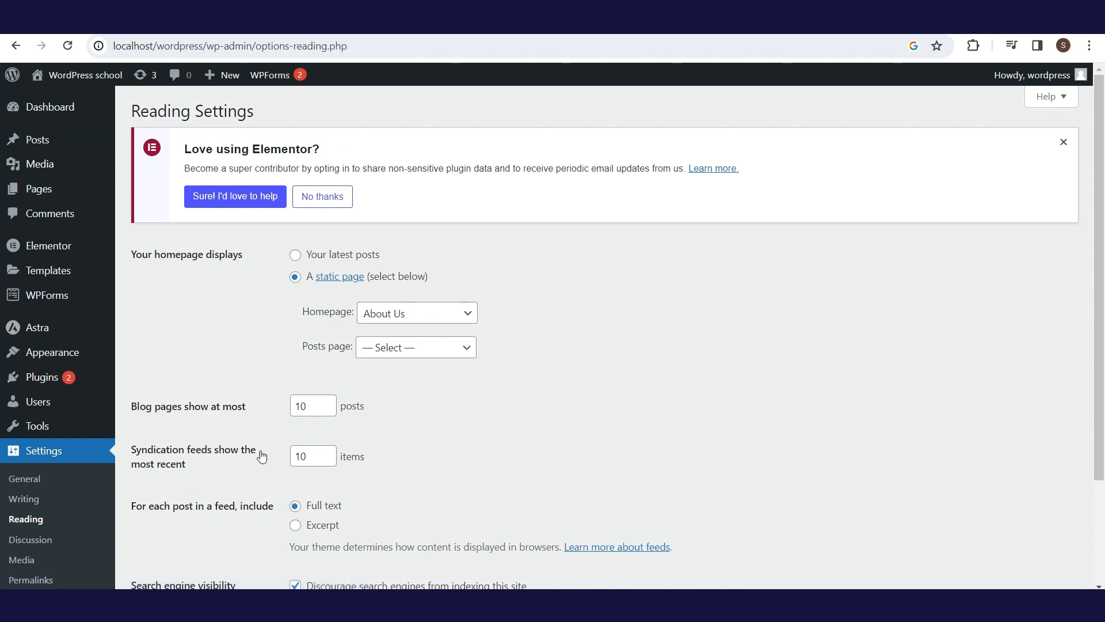
click(432, 359)
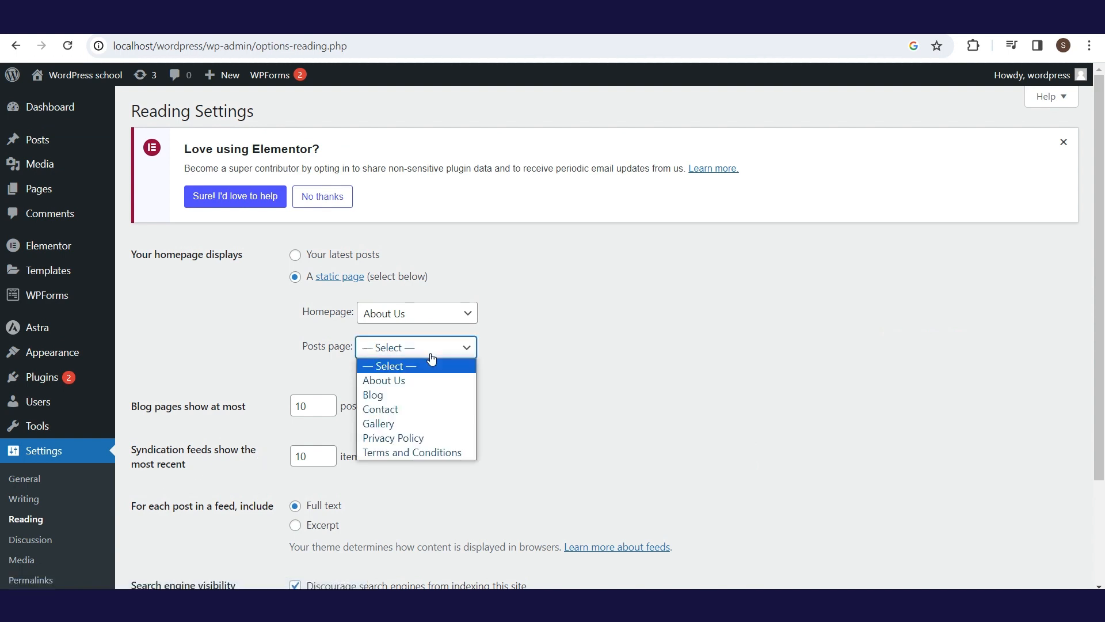
click(435, 399)
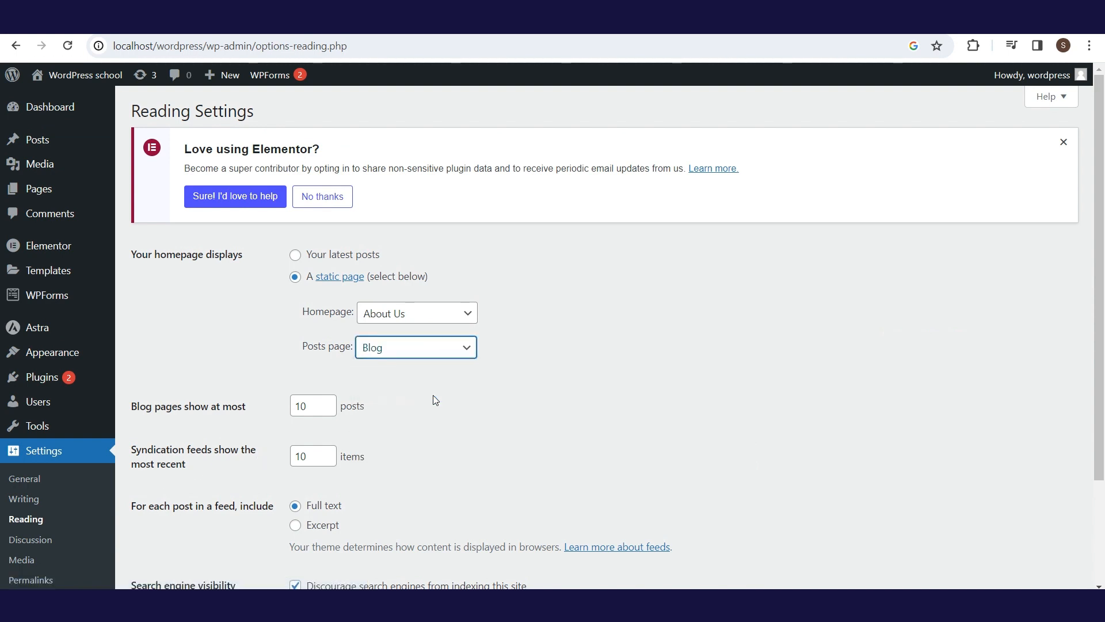
scroll(1102, 314, down, 1)
scroll(1103, 313, down, 2)
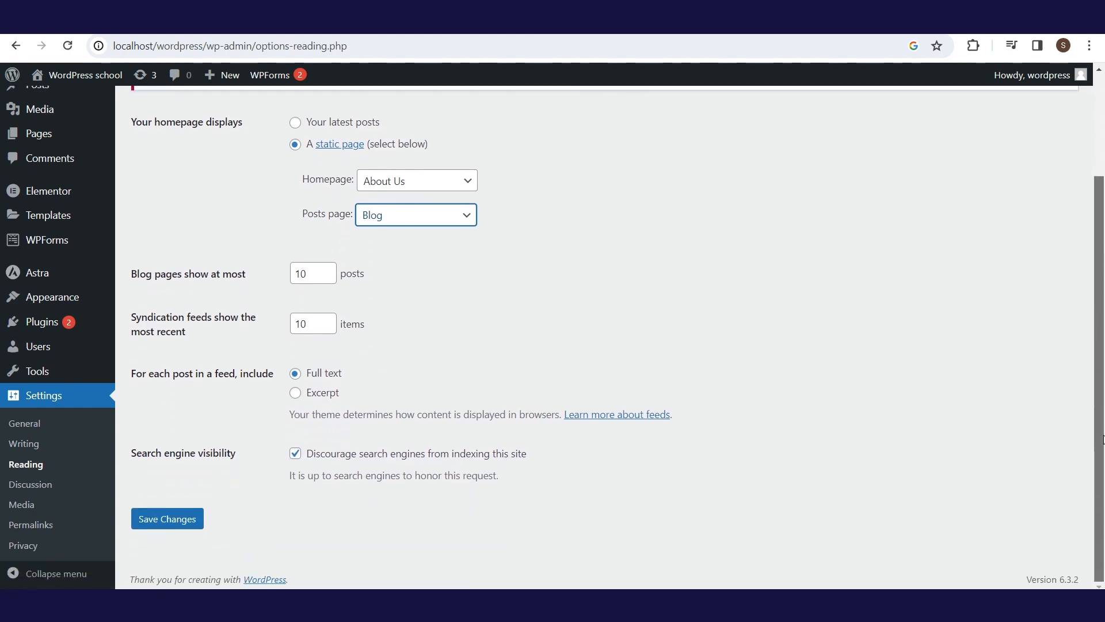
click(197, 517)
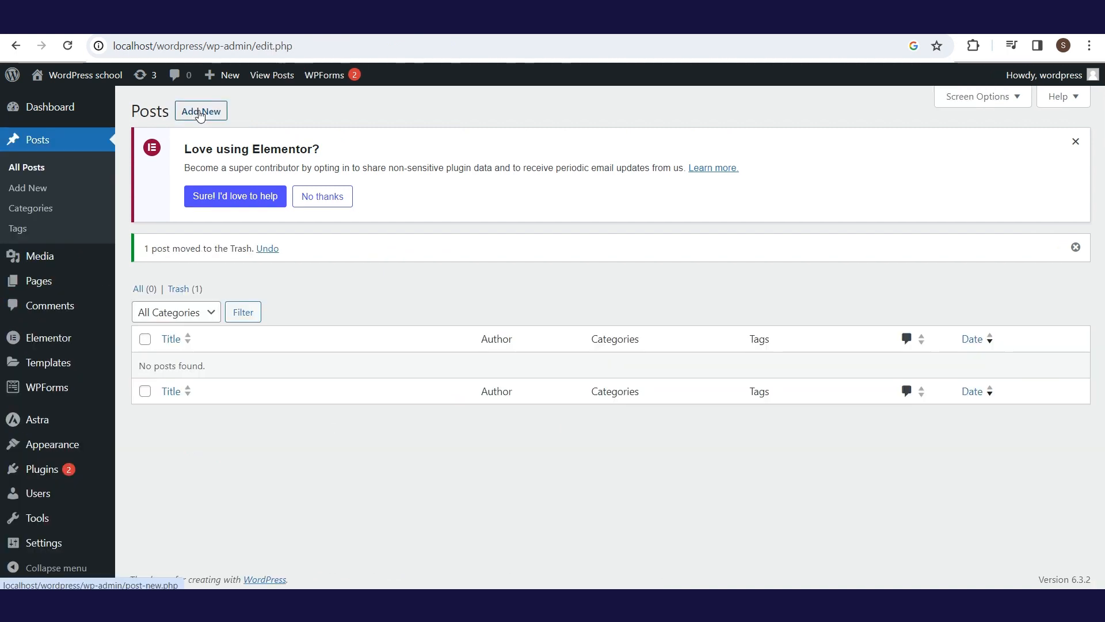
Step: Add a new post titled "Blog Post 1 - Hairstyle", publish it and return to the posts list
click(200, 112)
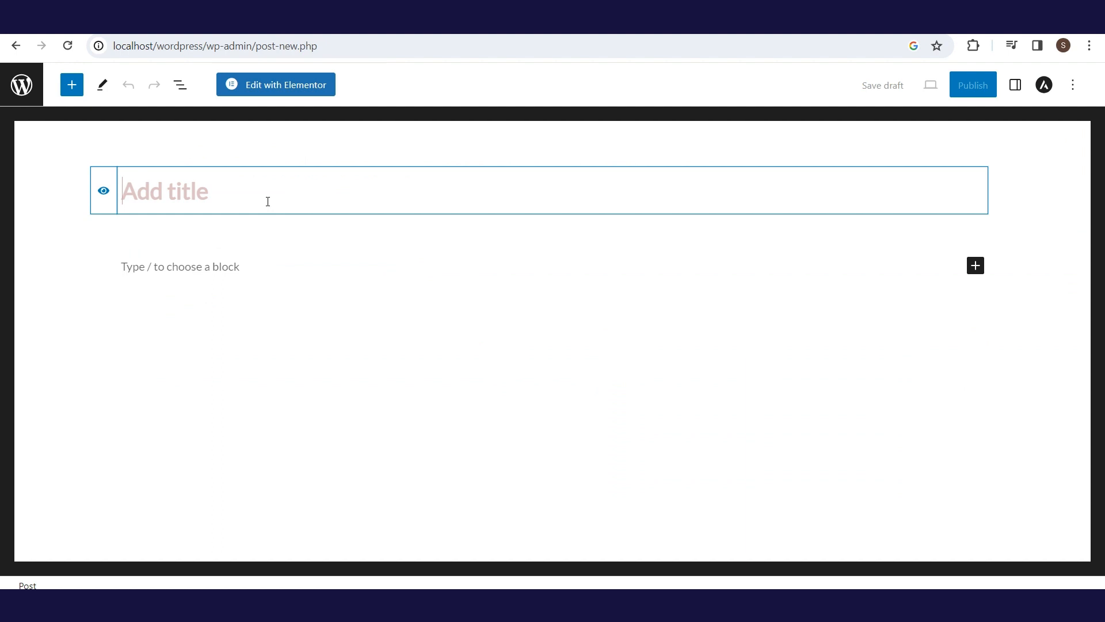
text(Blog Post 1)
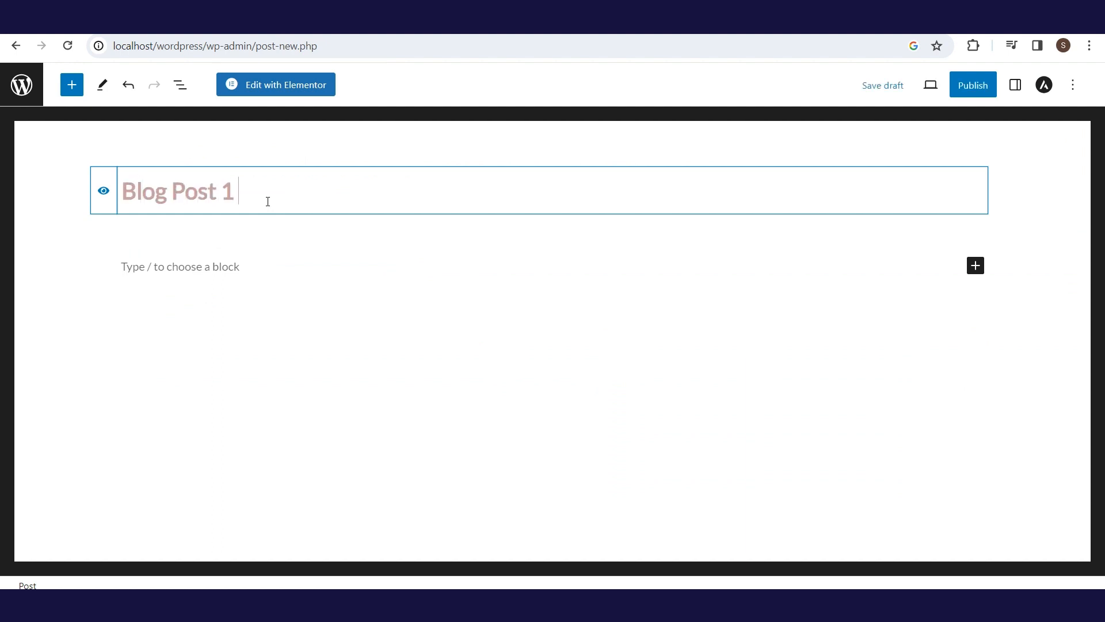
text( - Hairstyle)
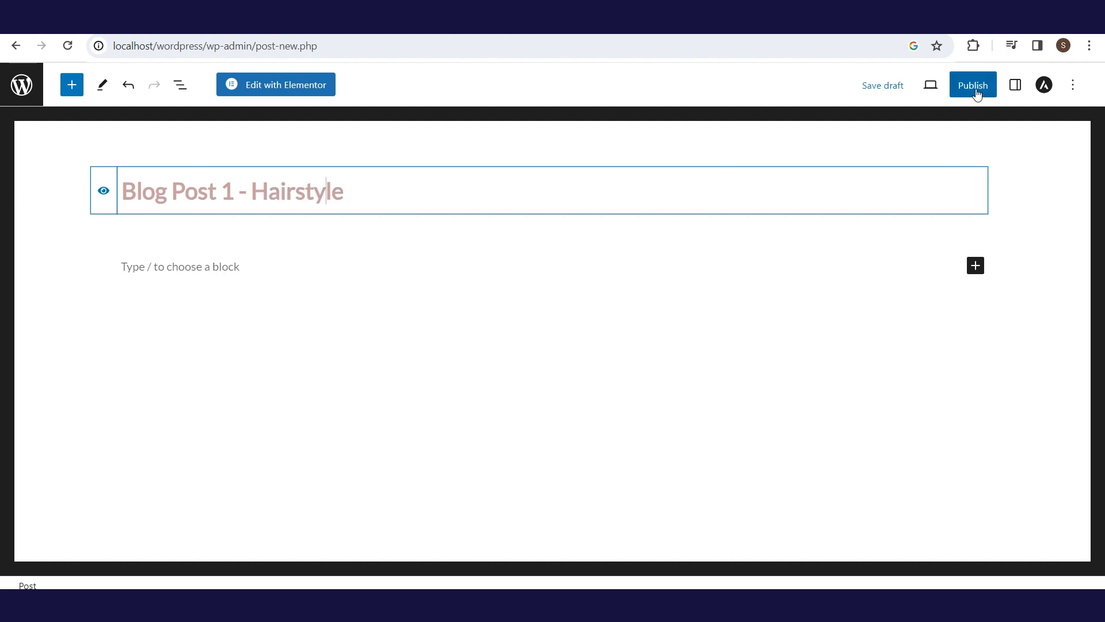
click(977, 92)
click(976, 89)
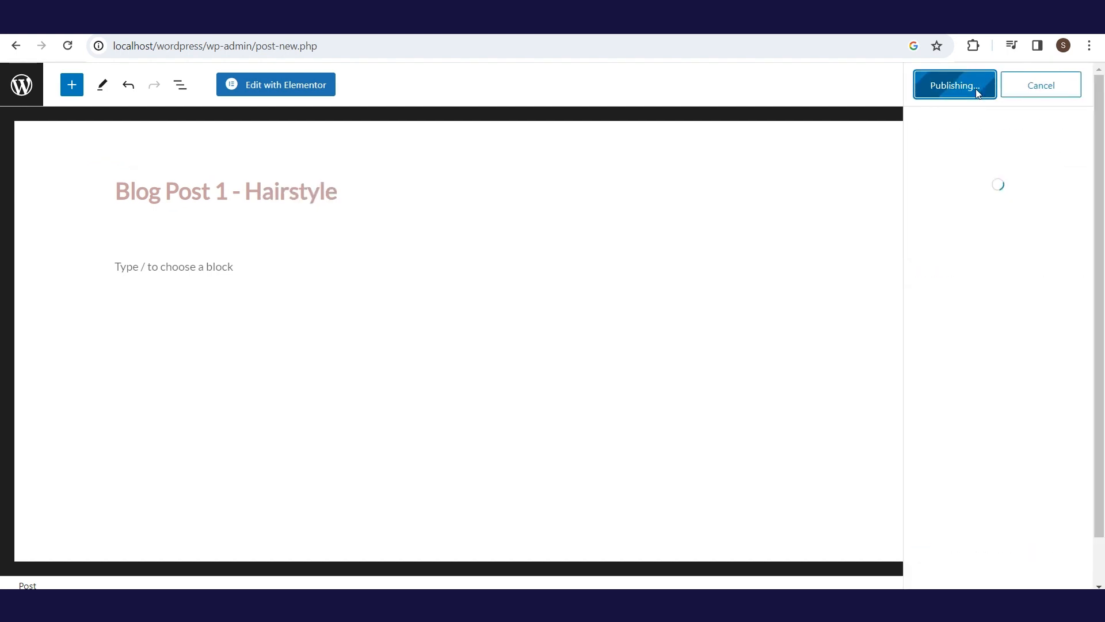
click(17, 51)
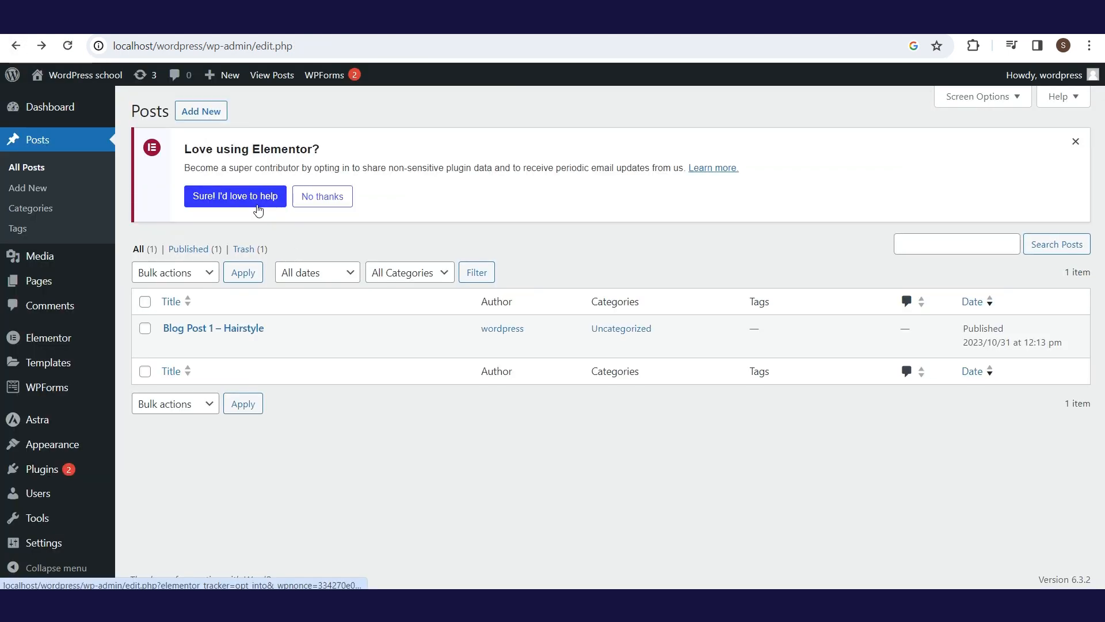
Step: Add a new post titled "Blog Post 2 - Hairstyle" and publish it
click(200, 110)
text(Blog Post 2 - Hairstyle)
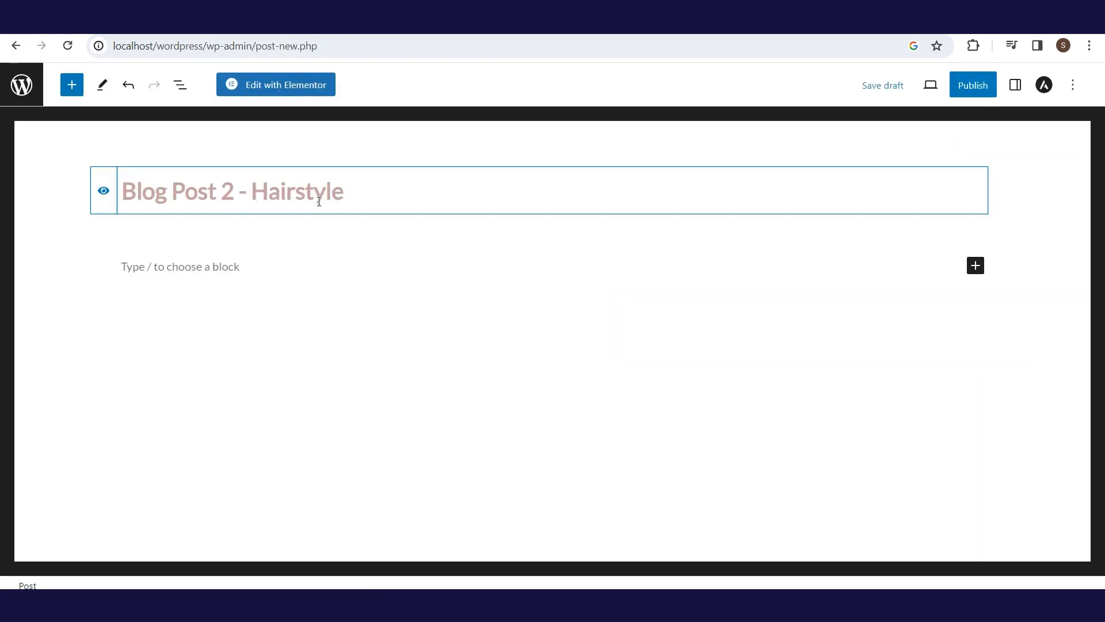
click(973, 85)
click(979, 86)
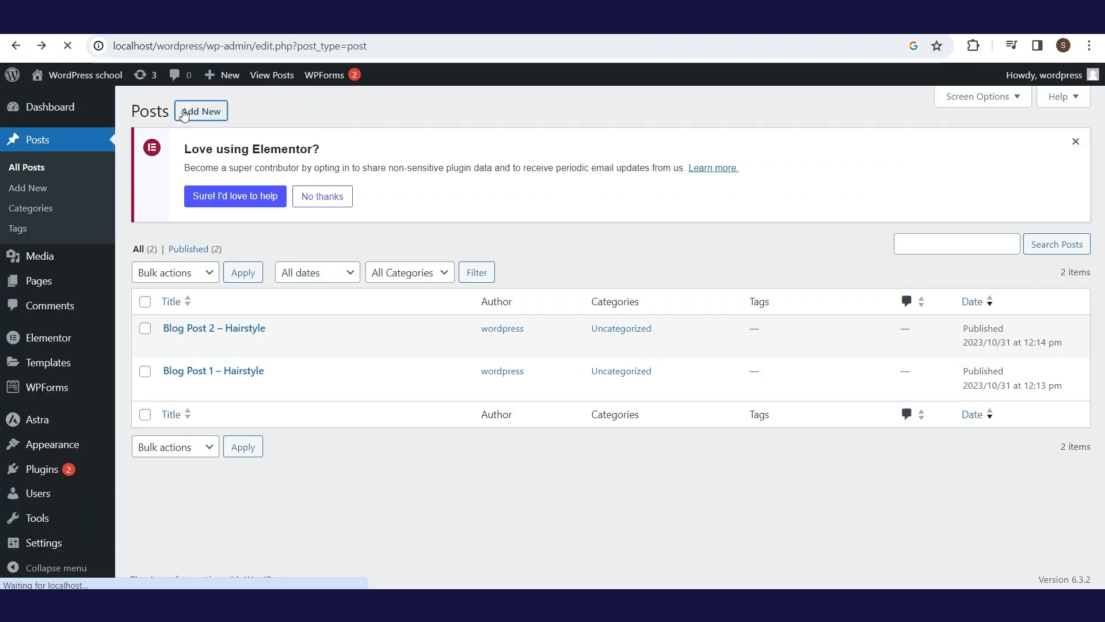
Step: Add a new post titled "Blog Post 3 - Nails", publish it and return to the posts list
click(198, 109)
text(Blog Post 3 - Nails)
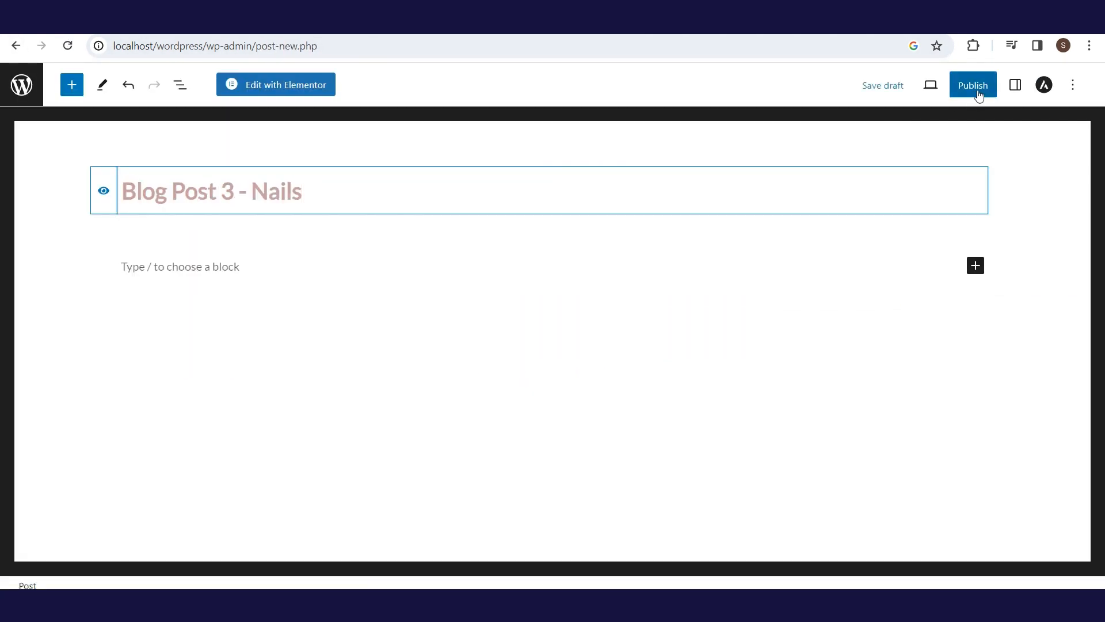
click(973, 85)
click(978, 87)
click(16, 46)
Step: Add a new post titled "Blog Post 4 - Body", publish it and return to the posts list
click(200, 111)
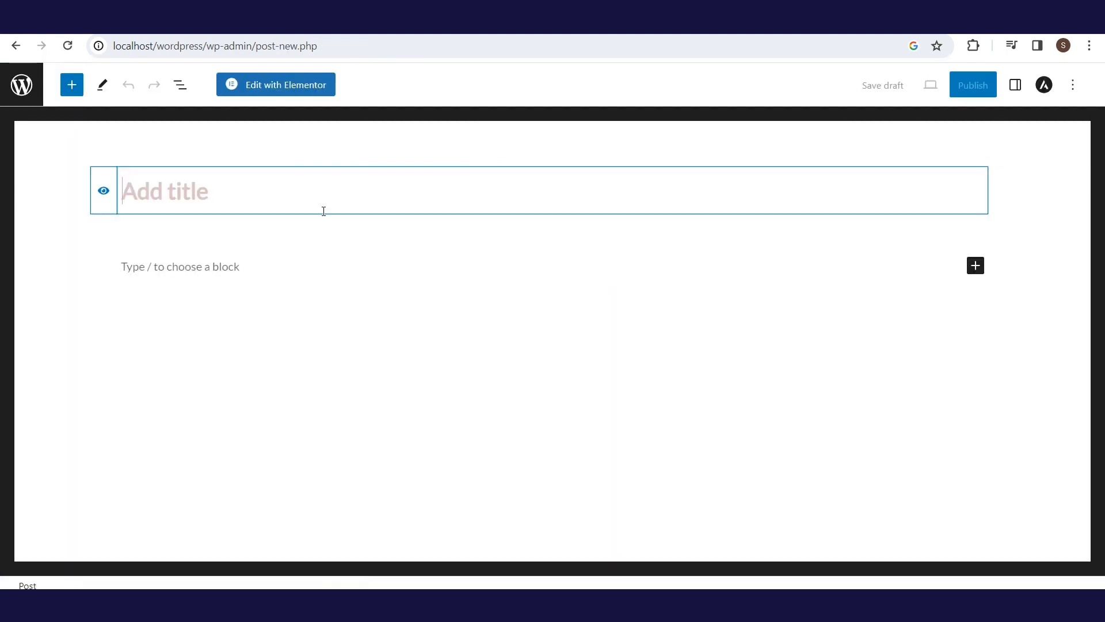
text(Blog Post 4 - Body)
click(973, 85)
click(958, 86)
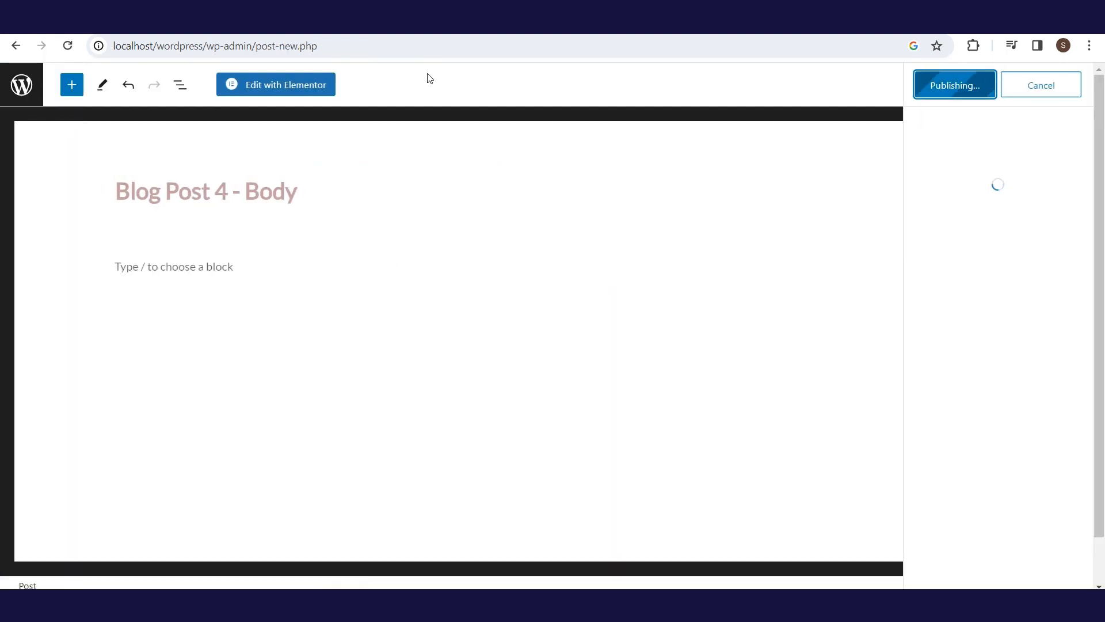
click(15, 46)
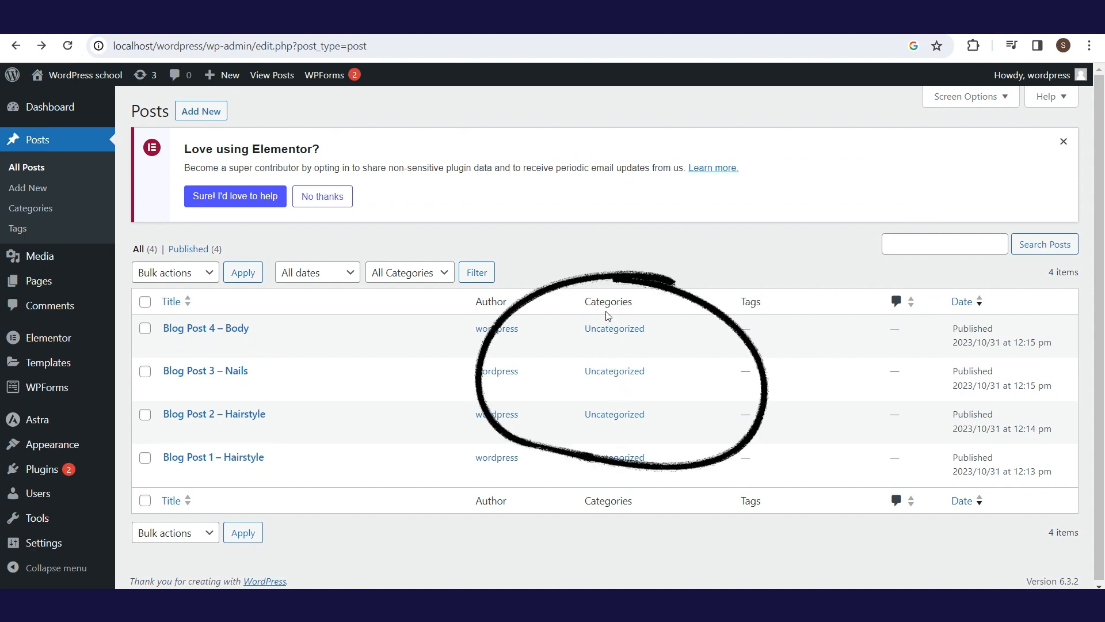
Step: Replace the Uncategorized category of Blog Post 1 with a new category named "Hairstyle" and update the post
click(241, 458)
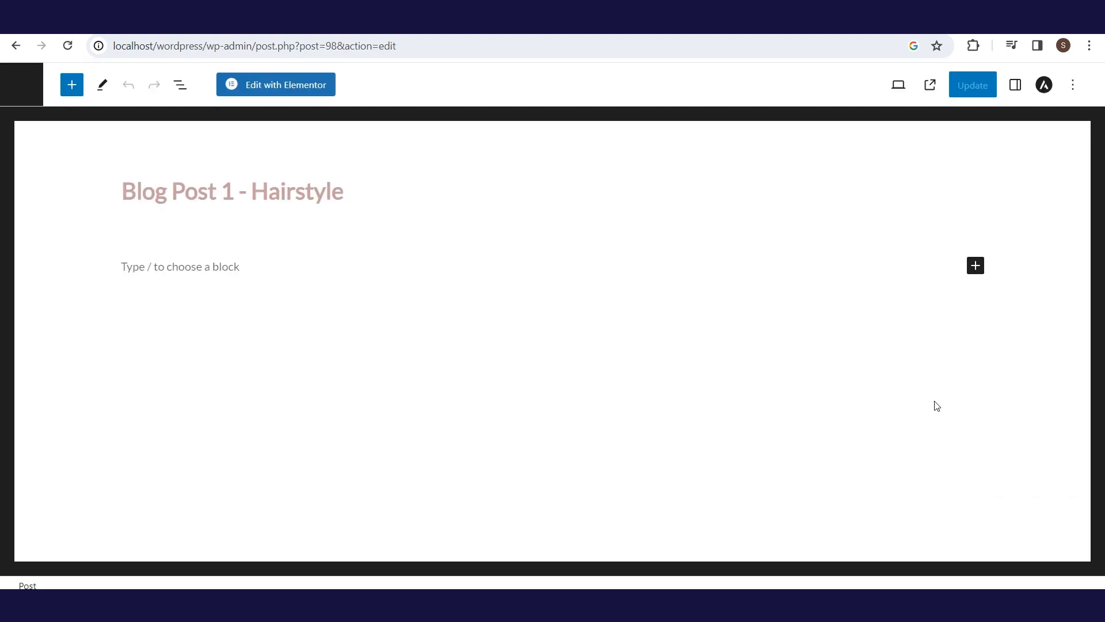
click(1016, 88)
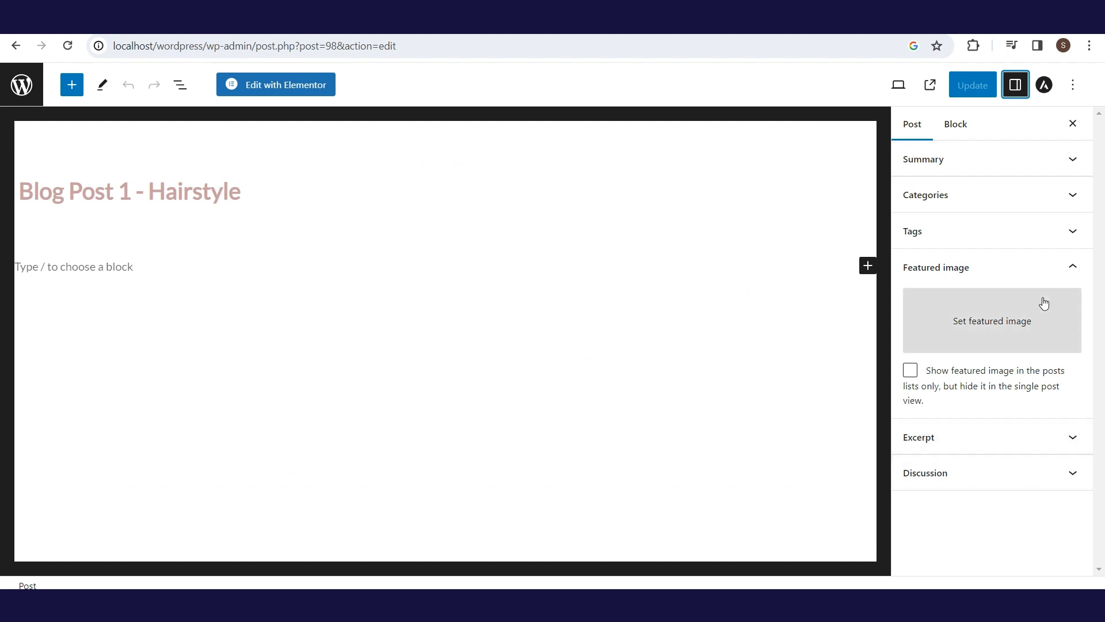
click(1075, 198)
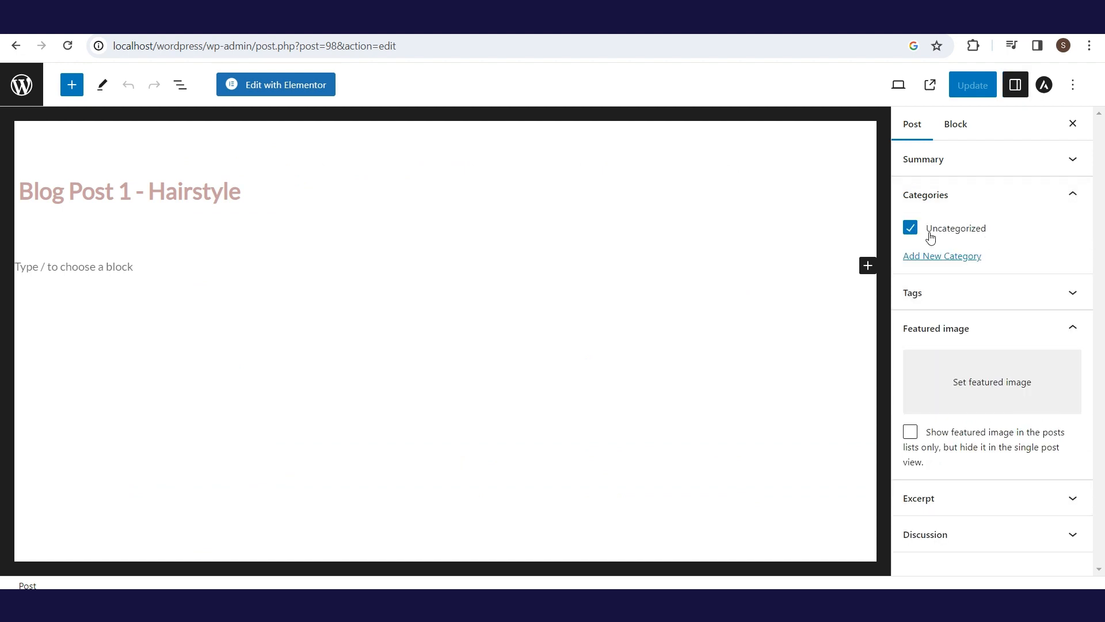
click(911, 230)
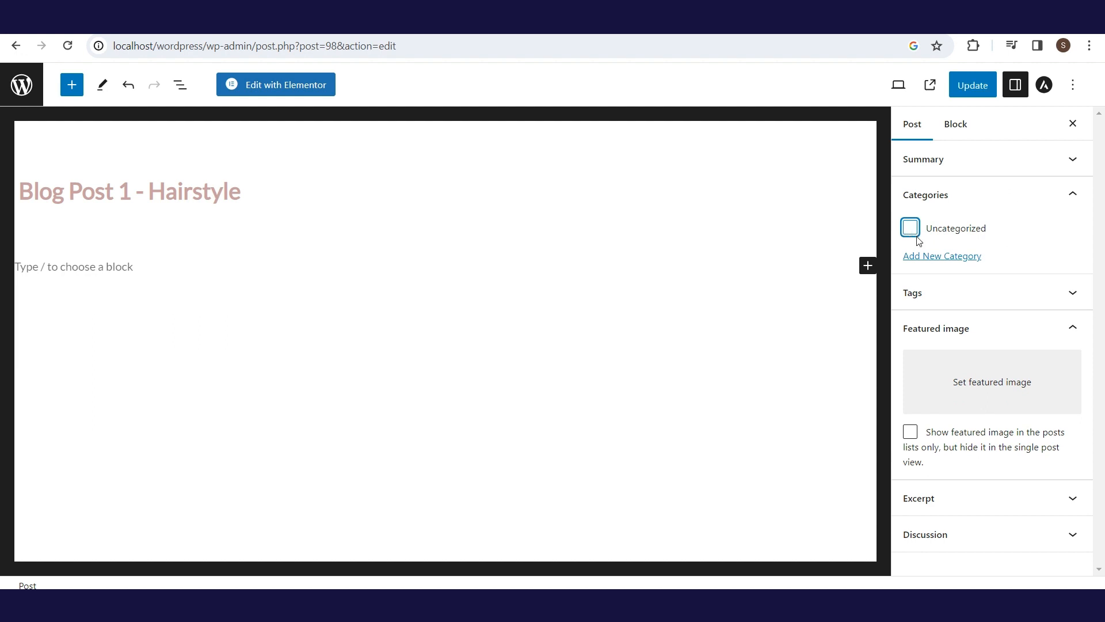
click(932, 262)
click(938, 300)
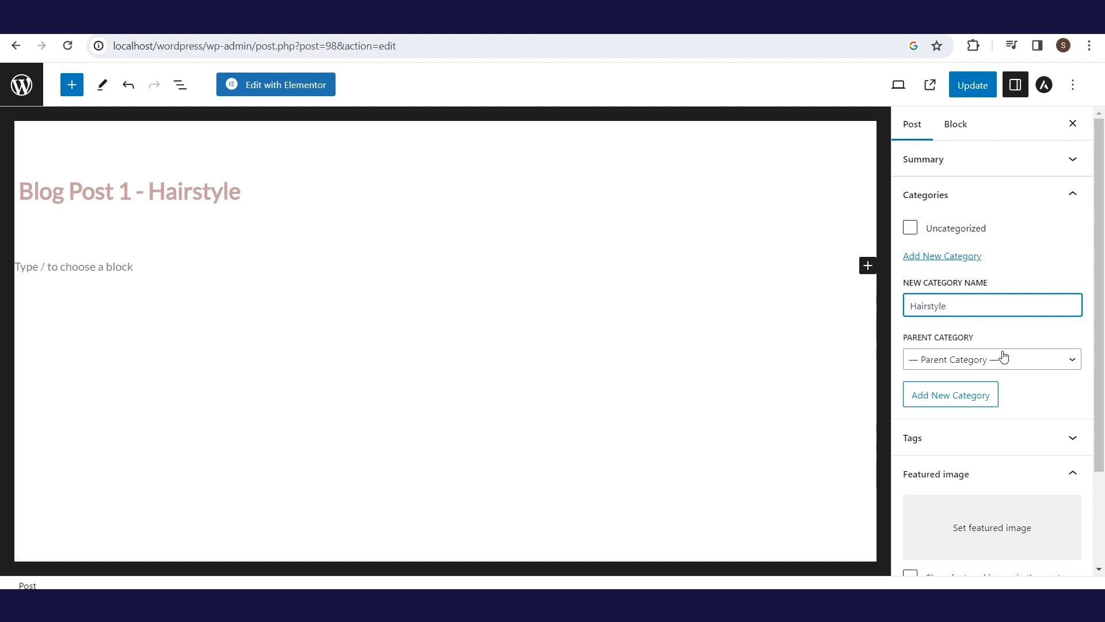
click(960, 399)
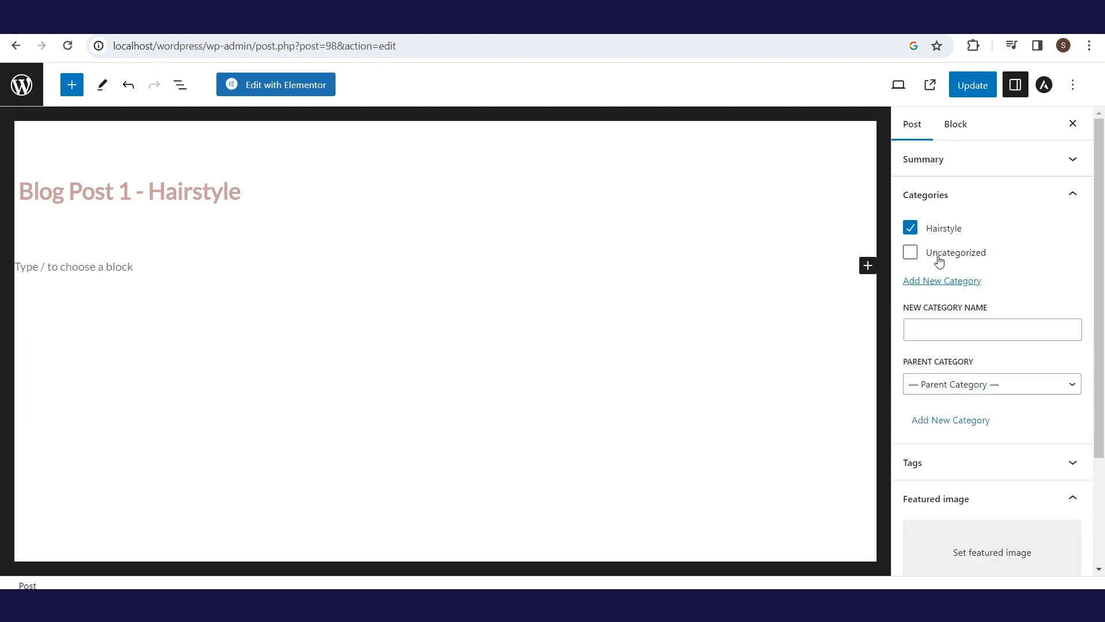
click(973, 85)
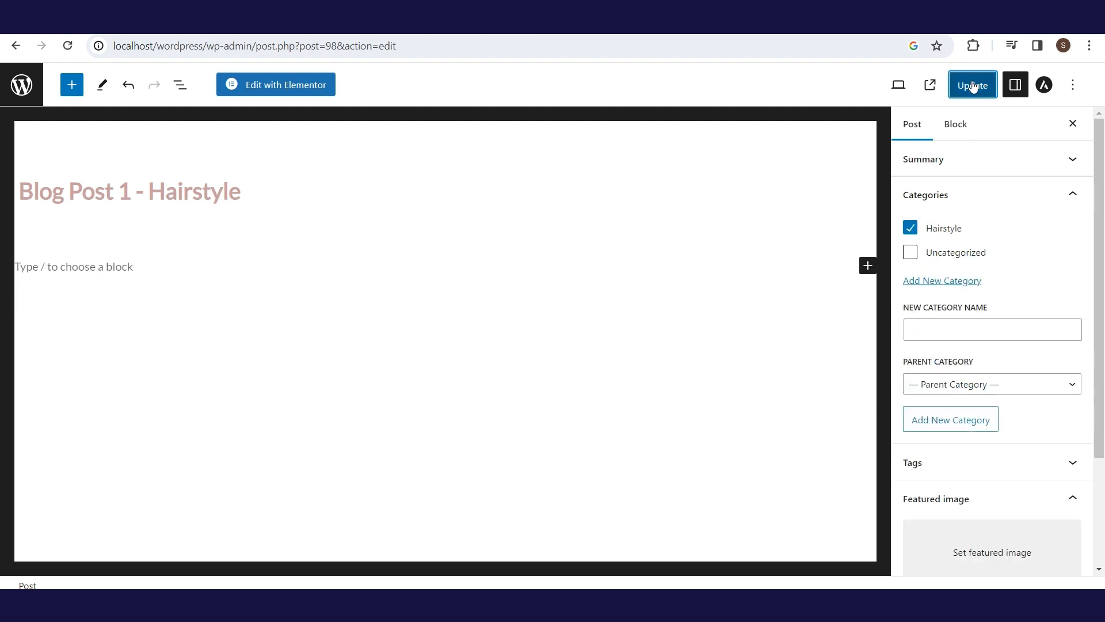
click(18, 49)
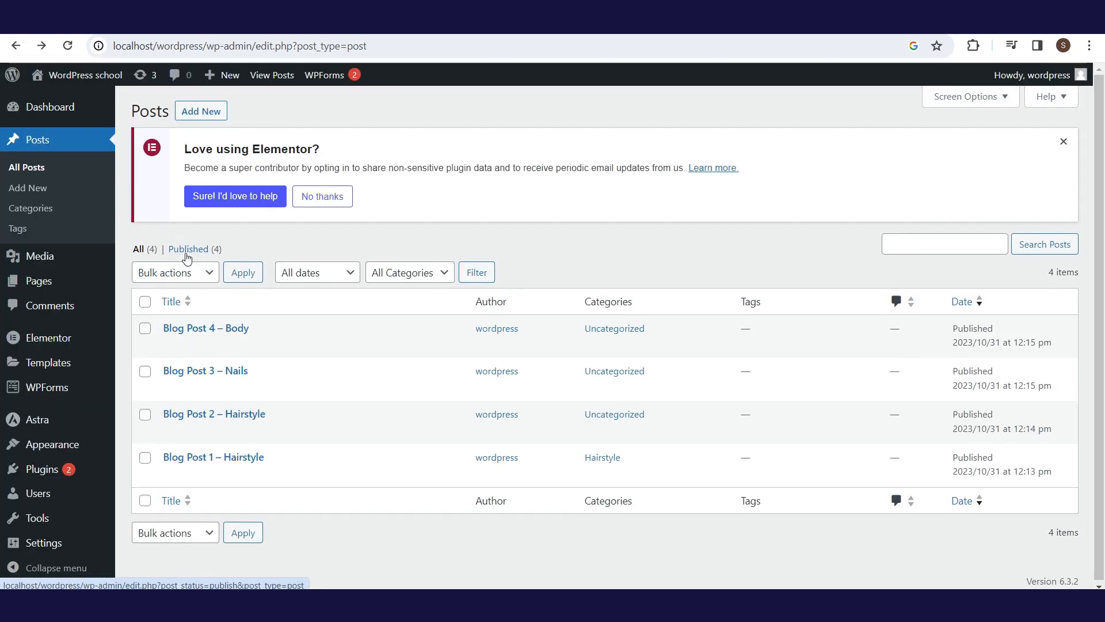
Step: Switch Blog Post 2 from the Uncategorized category to the existing Hairstyle category and update the post
click(221, 414)
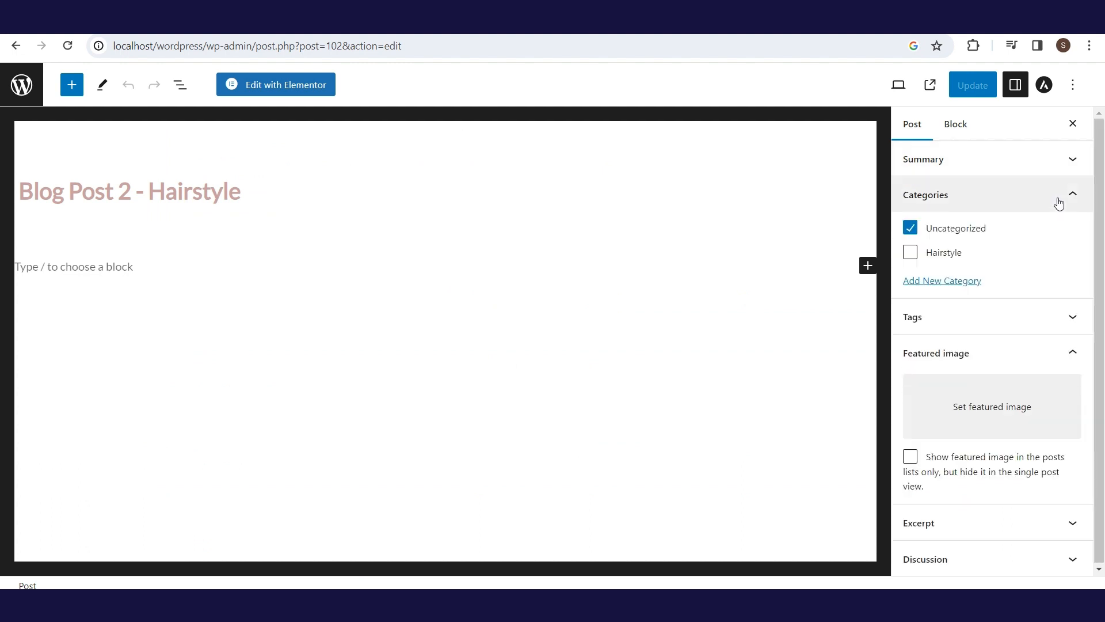
click(910, 227)
click(910, 252)
click(973, 85)
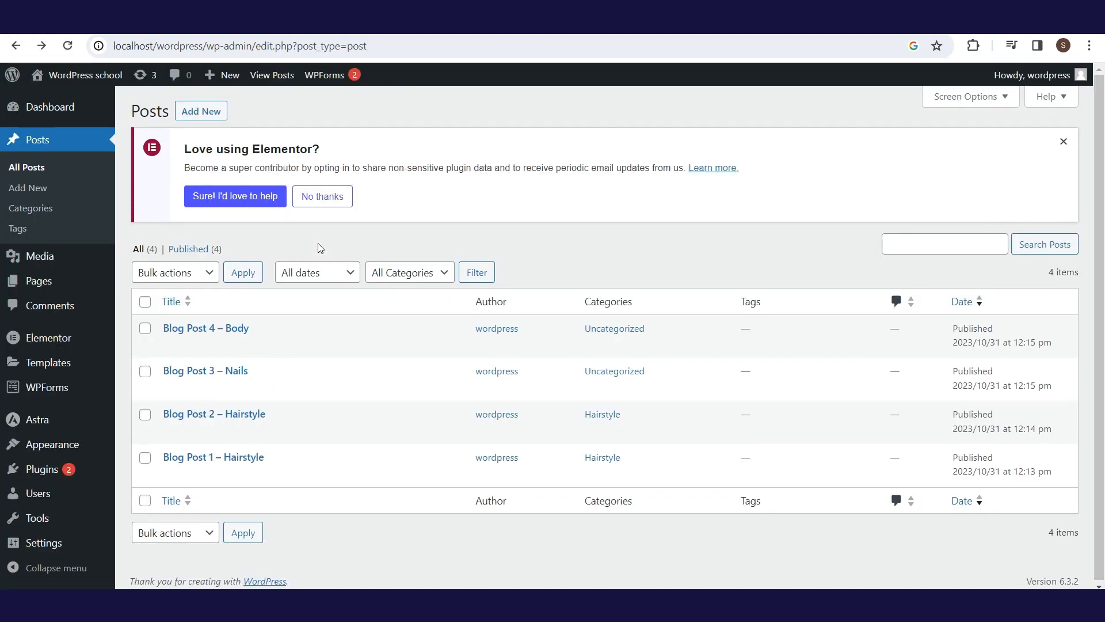
Step: Replace the Uncategorized category of Blog Post 3 with a new category named "Nails", update the post and return to the posts list
click(230, 369)
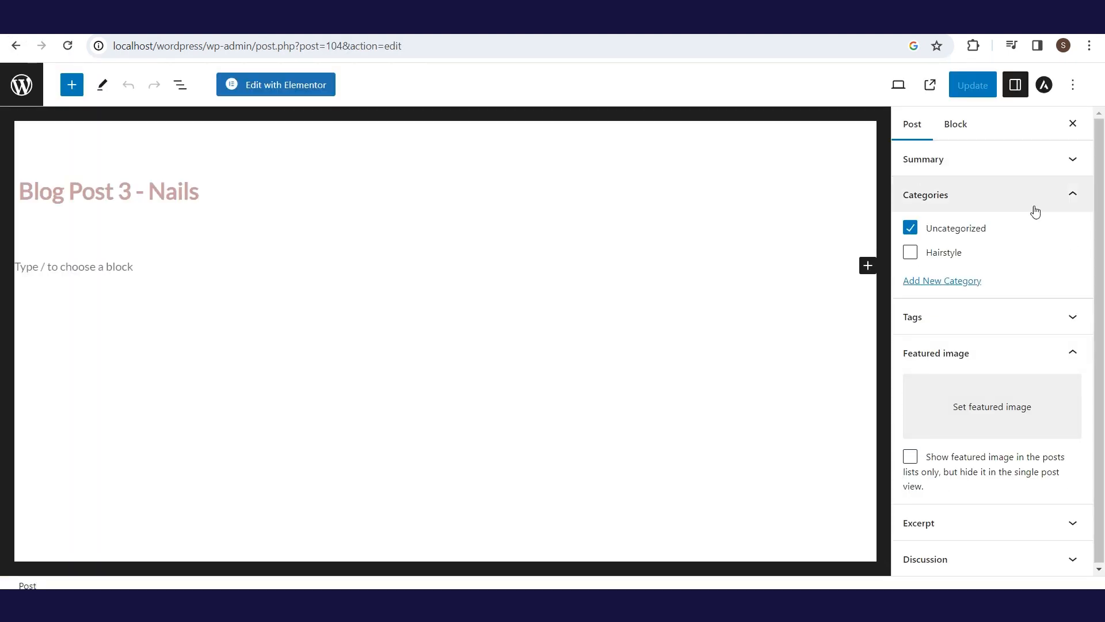
click(910, 227)
click(929, 281)
text(Nails)
click(950, 419)
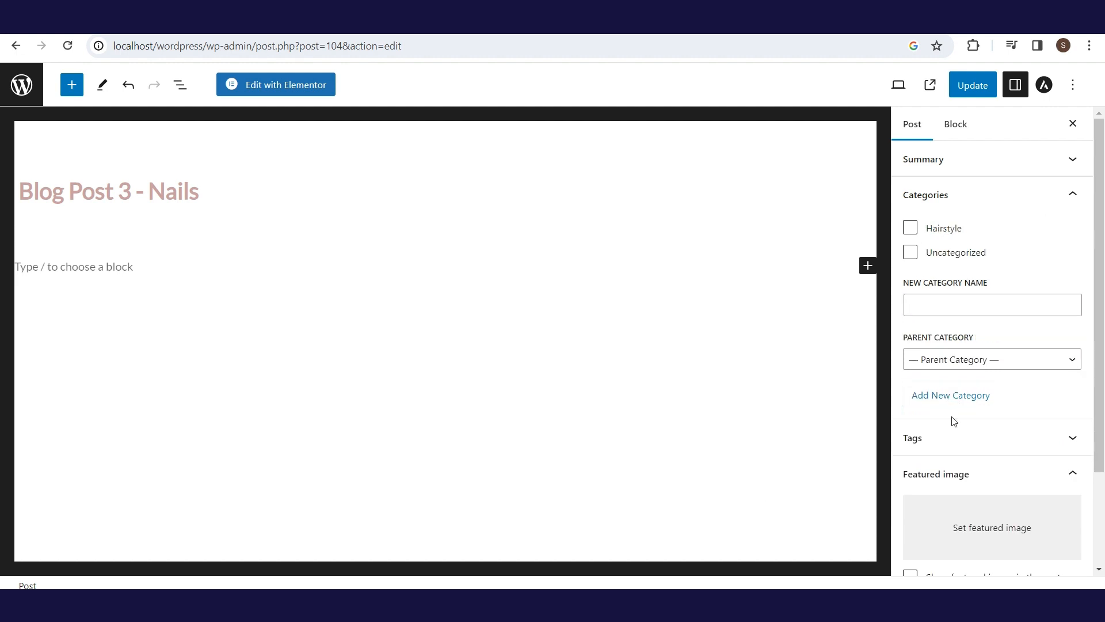
click(973, 84)
click(15, 46)
Step: Replace the Uncategorized category of Blog Post 4 with a new category named "Body", update the post and return to the posts list
click(238, 328)
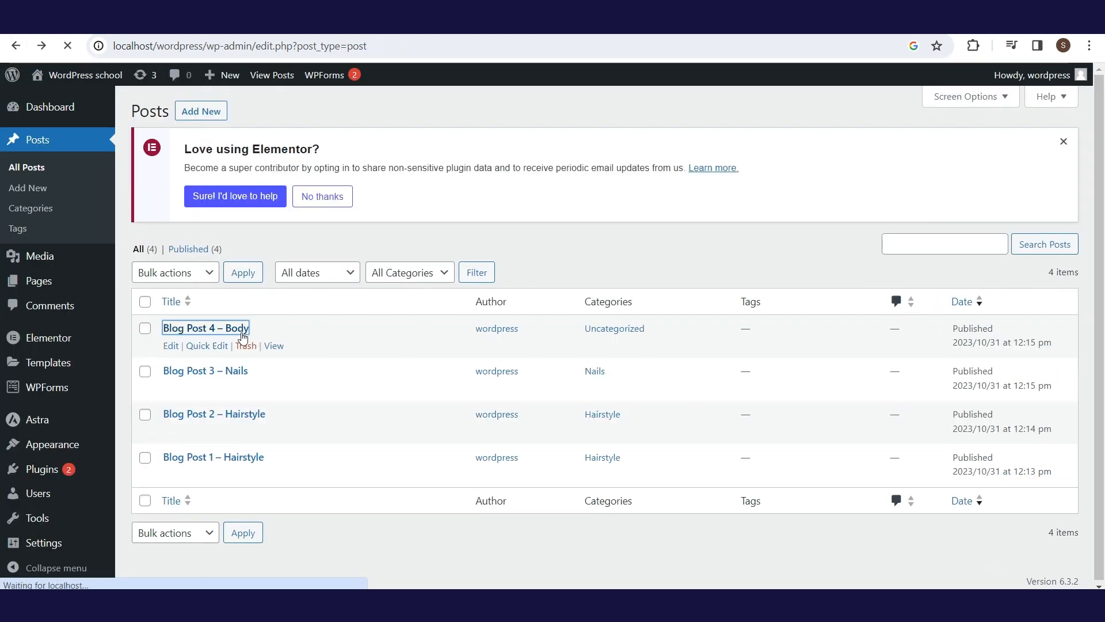
click(910, 227)
click(931, 305)
click(947, 350)
text(Body)
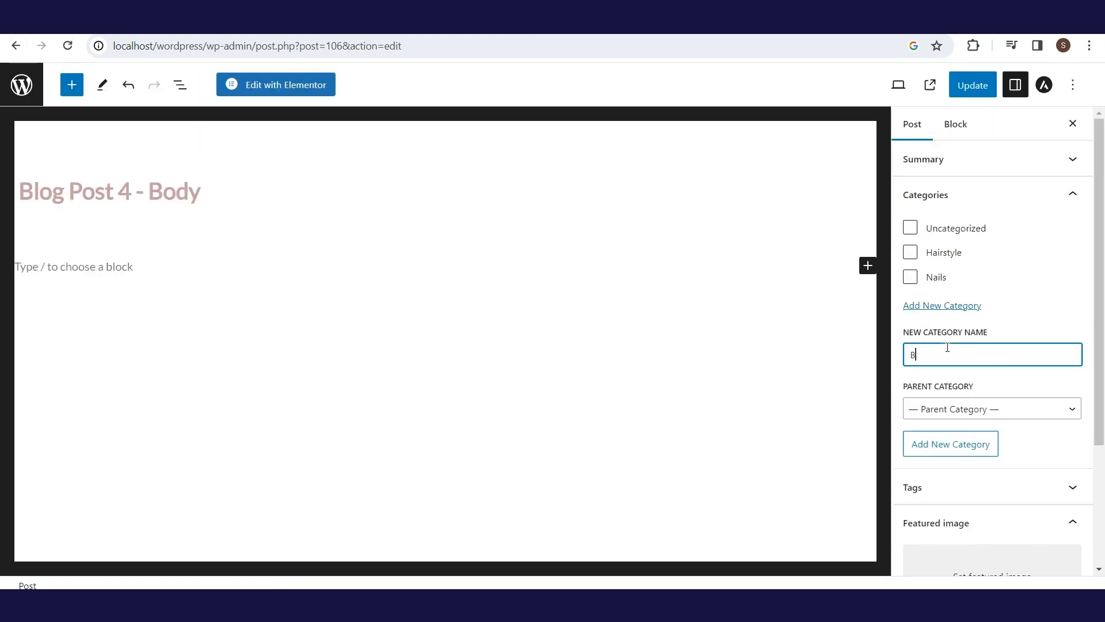
click(951, 444)
click(973, 85)
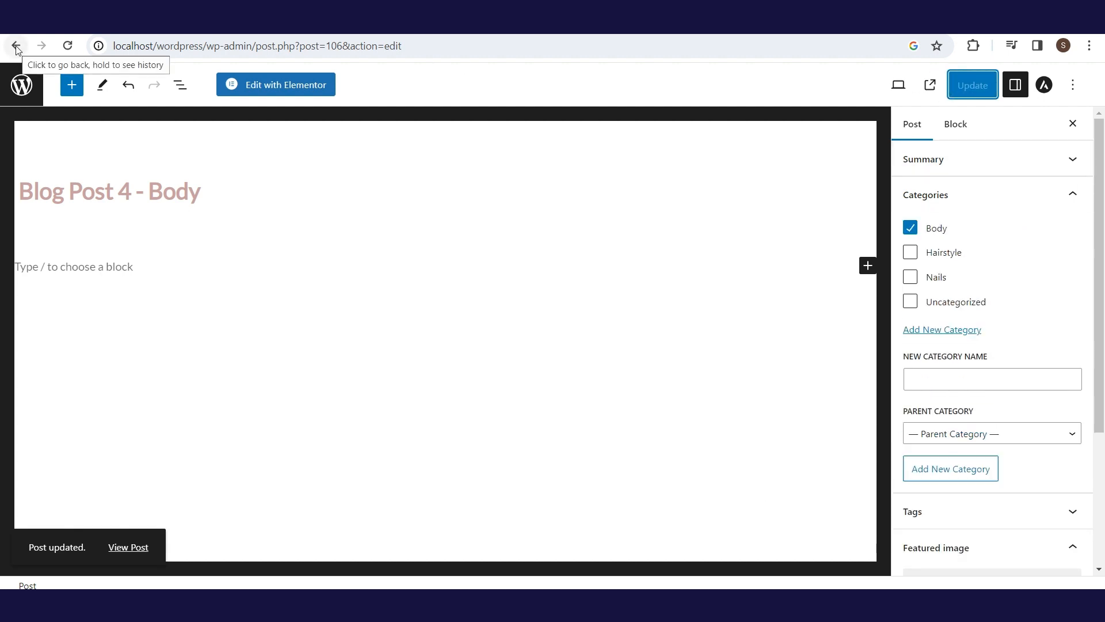
click(13, 45)
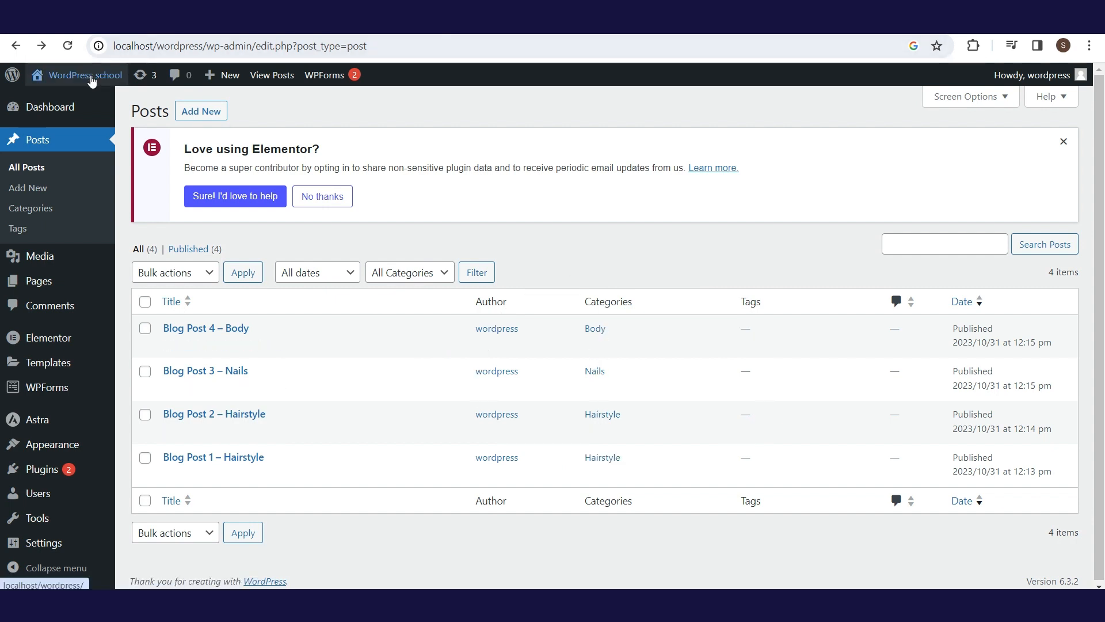
Step: View the live site's navigation menu and return to the dashboard
mouse_move(91, 77)
click(95, 101)
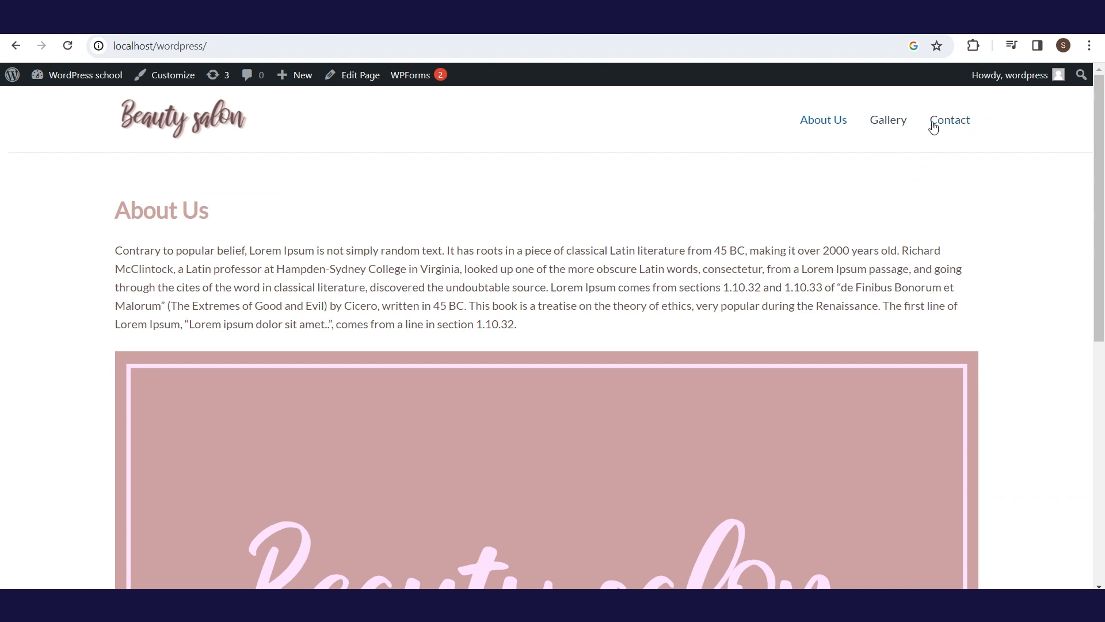
mouse_move(115, 77)
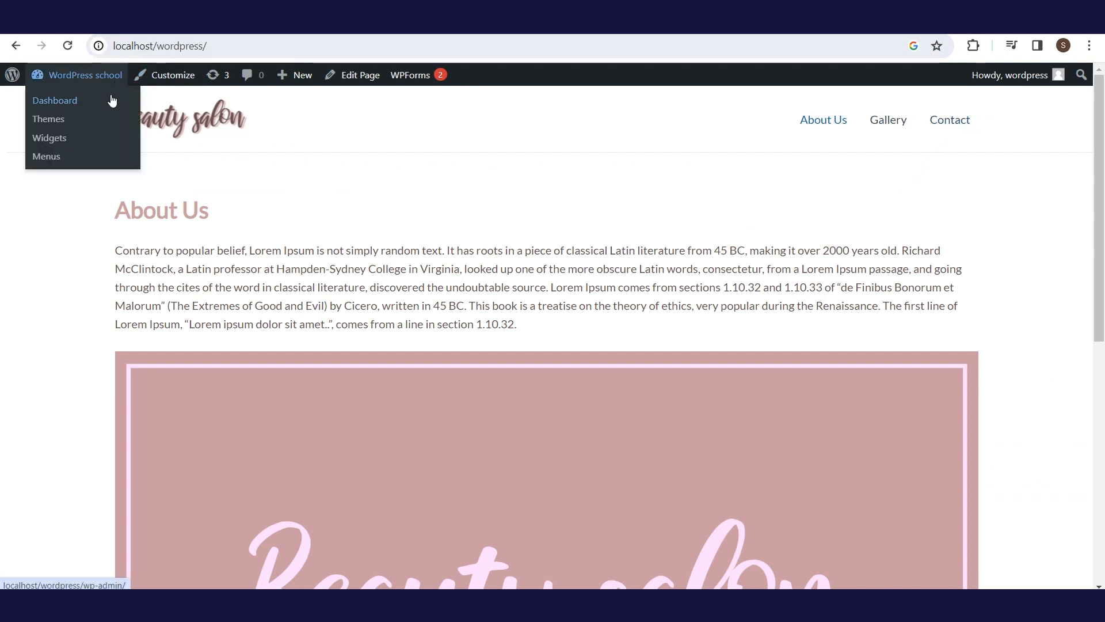
click(112, 100)
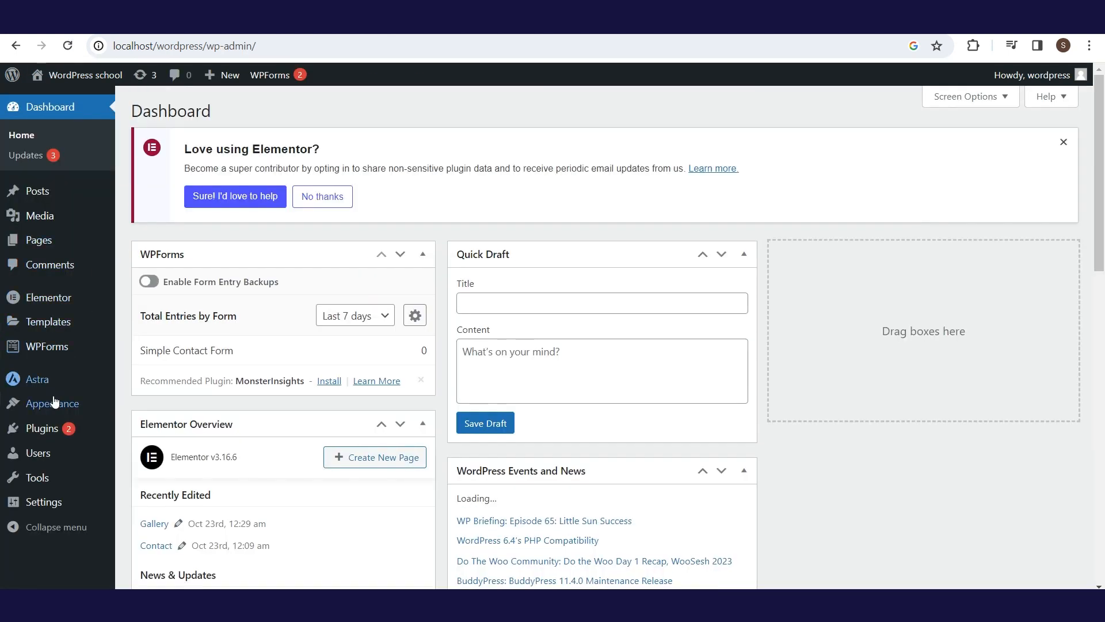
Step: Open the Main menu in the site's menu editor and add the Blog page to it
mouse_move(52, 403)
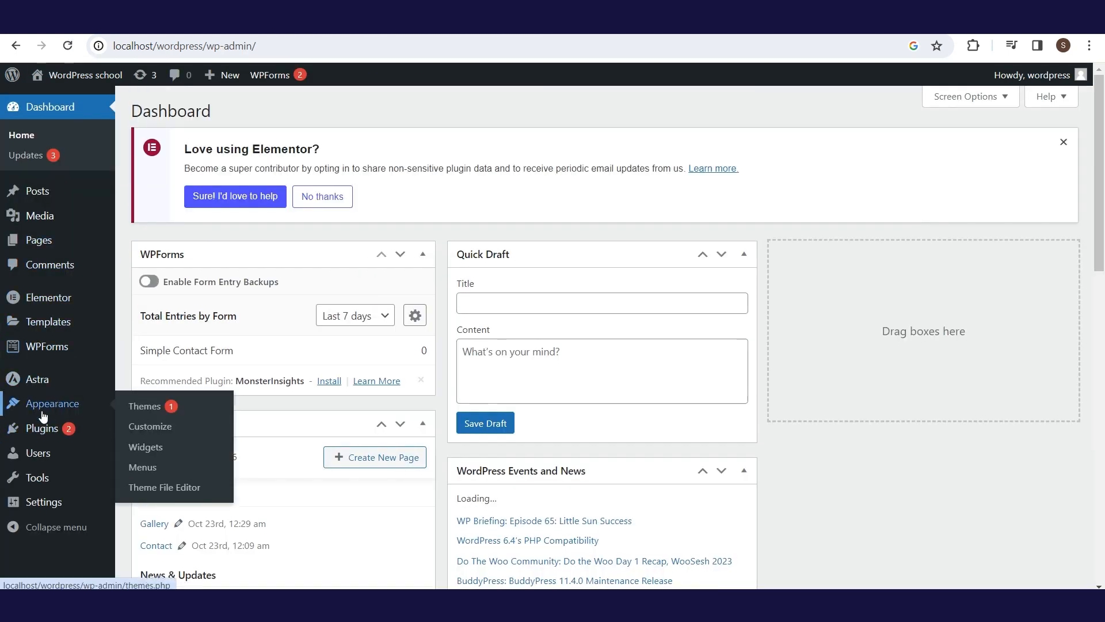
click(152, 472)
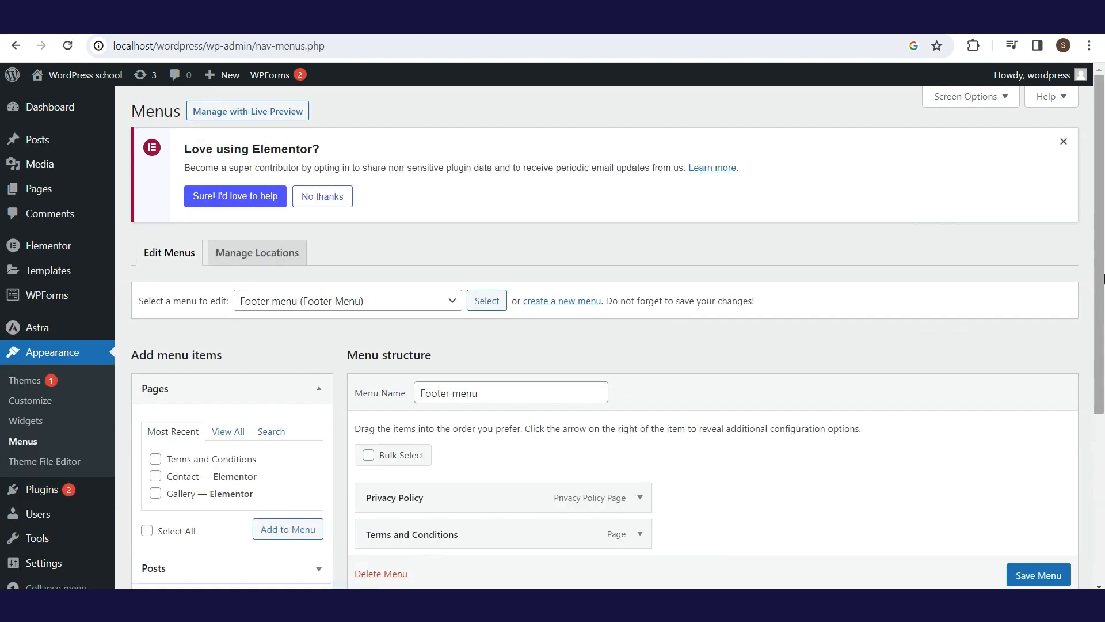
scroll(1103, 364, down, 1)
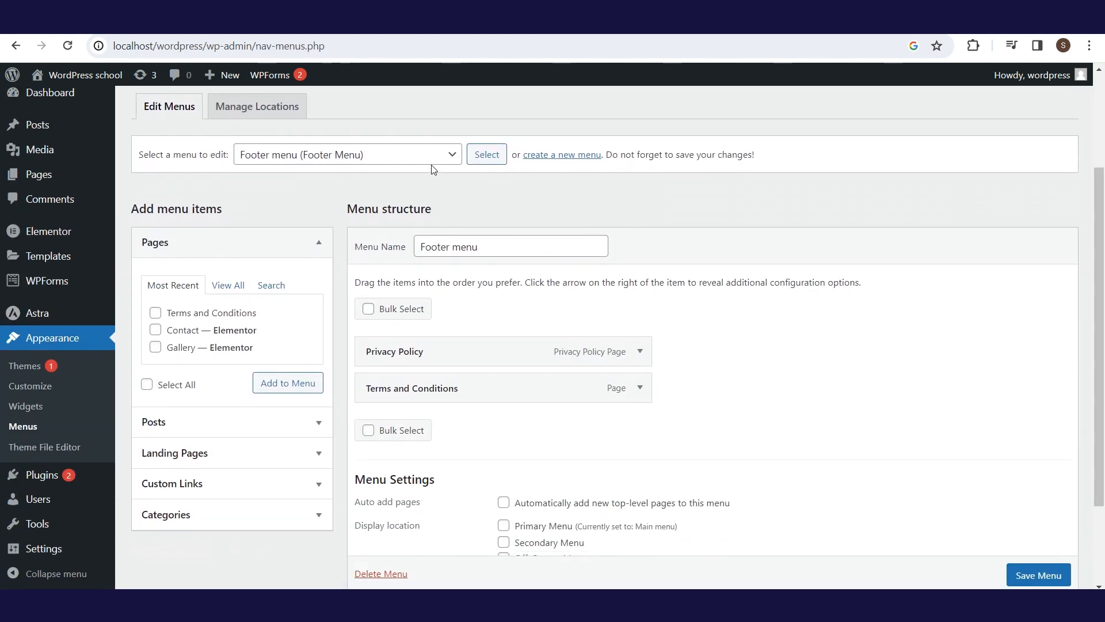
click(422, 152)
click(408, 184)
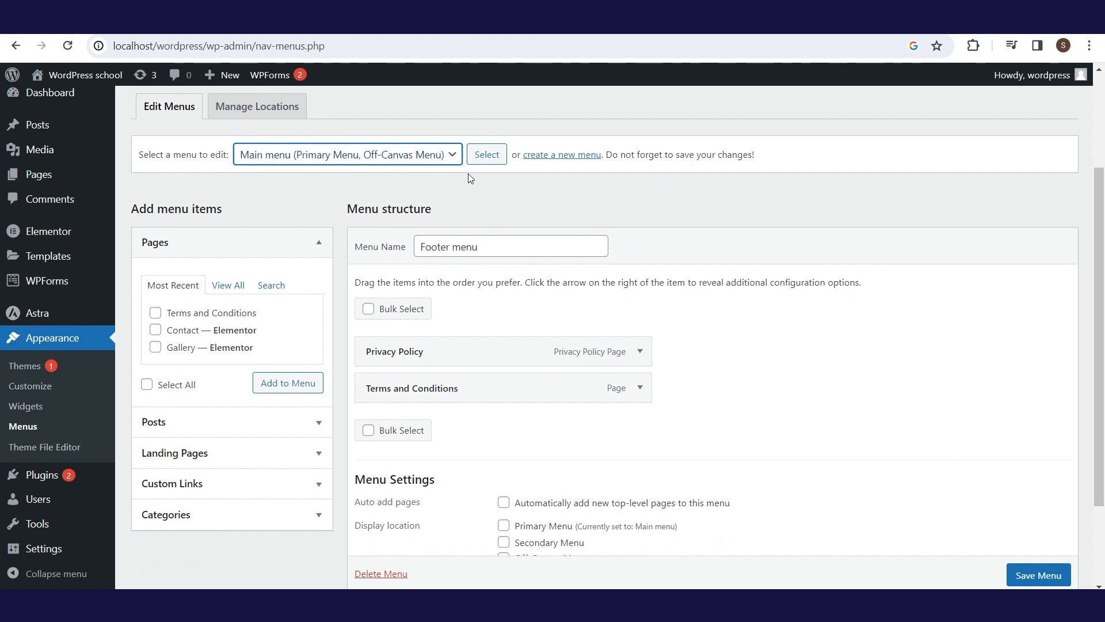
click(487, 155)
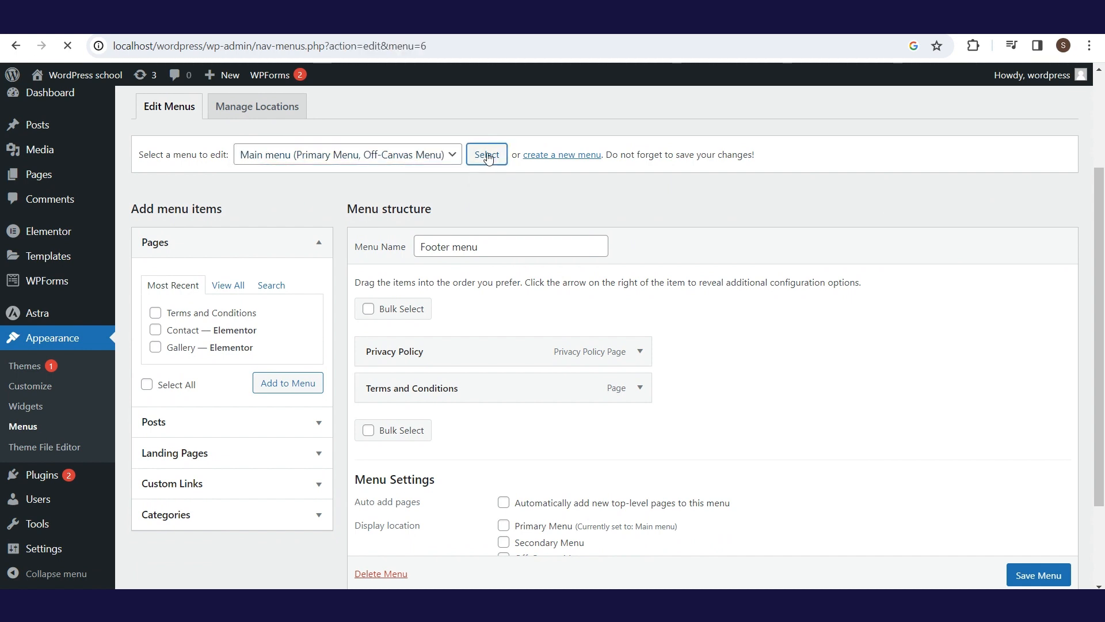
scroll(419, 318, down, 2)
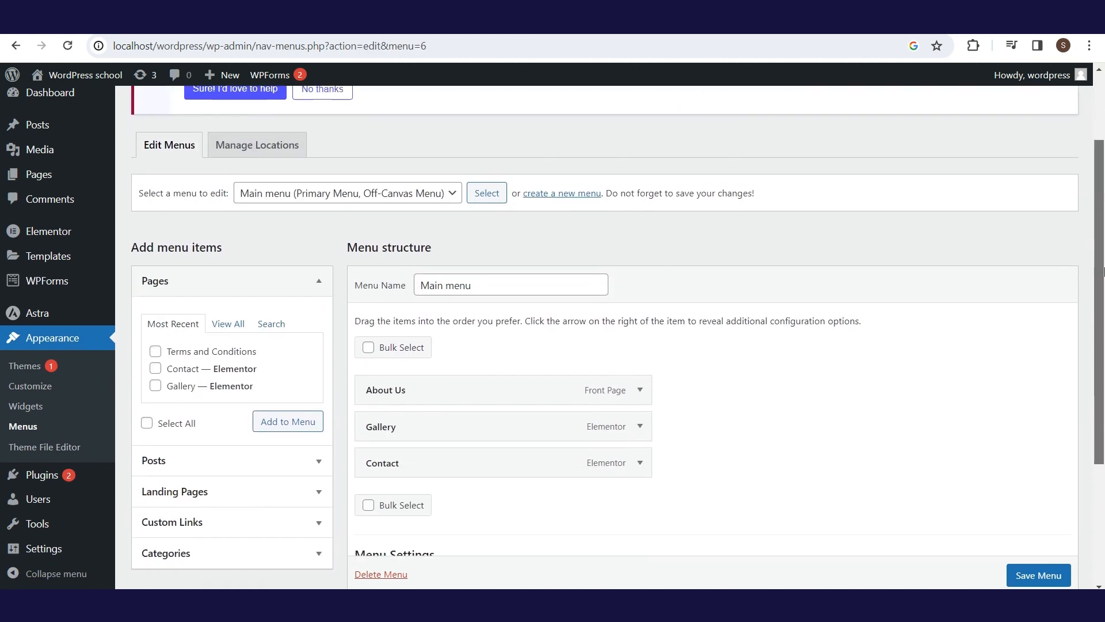
click(230, 323)
click(155, 367)
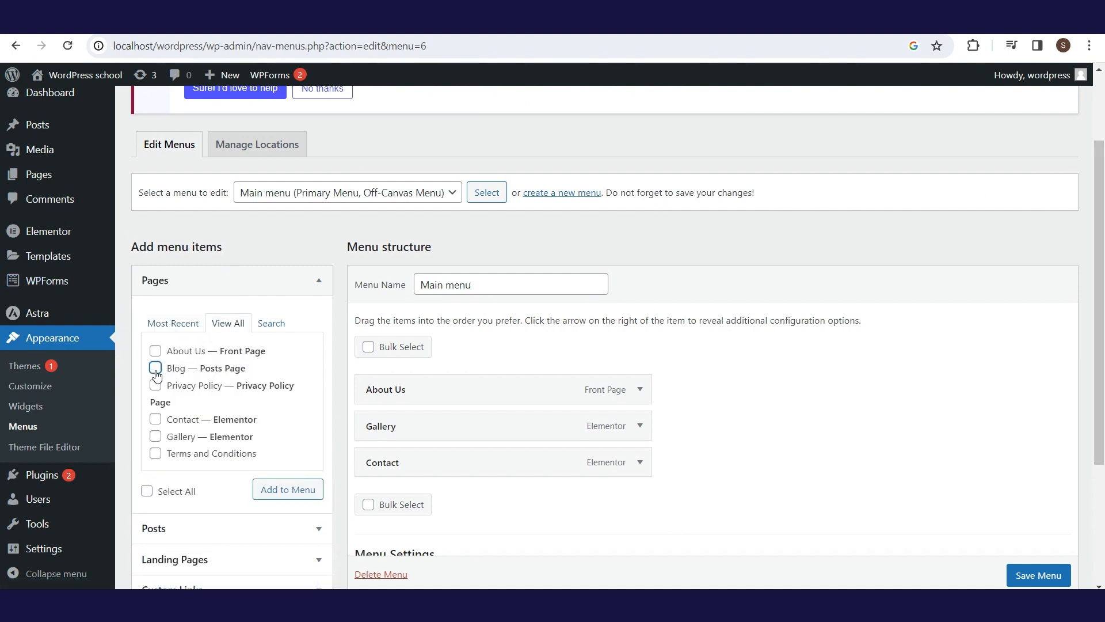
click(273, 493)
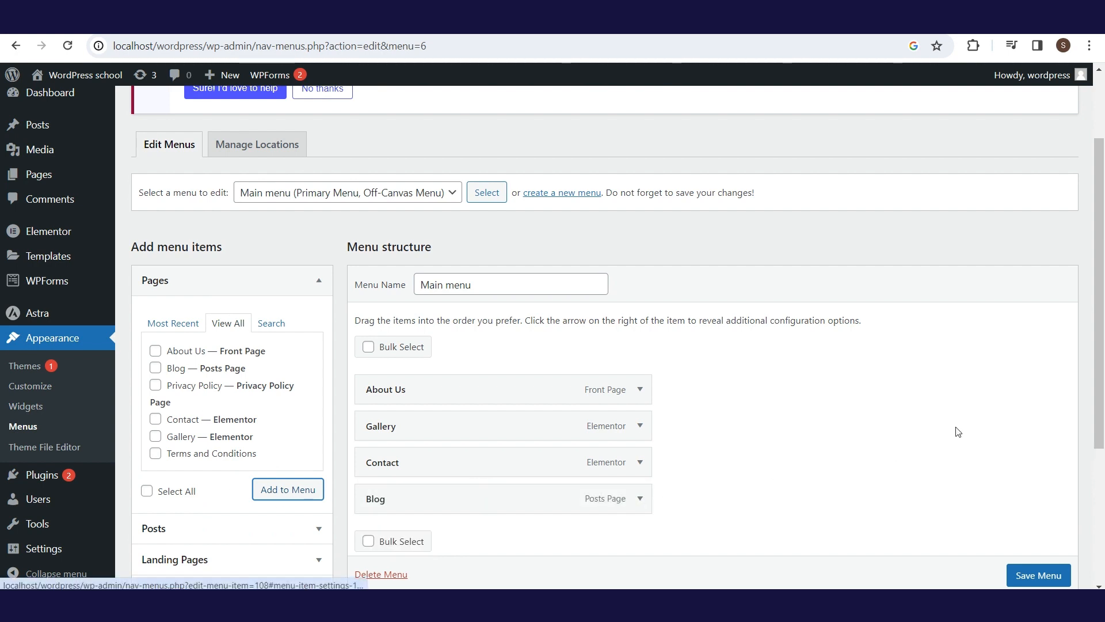
Step: Add the Hairstyle and Nails categories to the Main menu and nest both as sub-items of Blog
scroll(957, 431, down, 2)
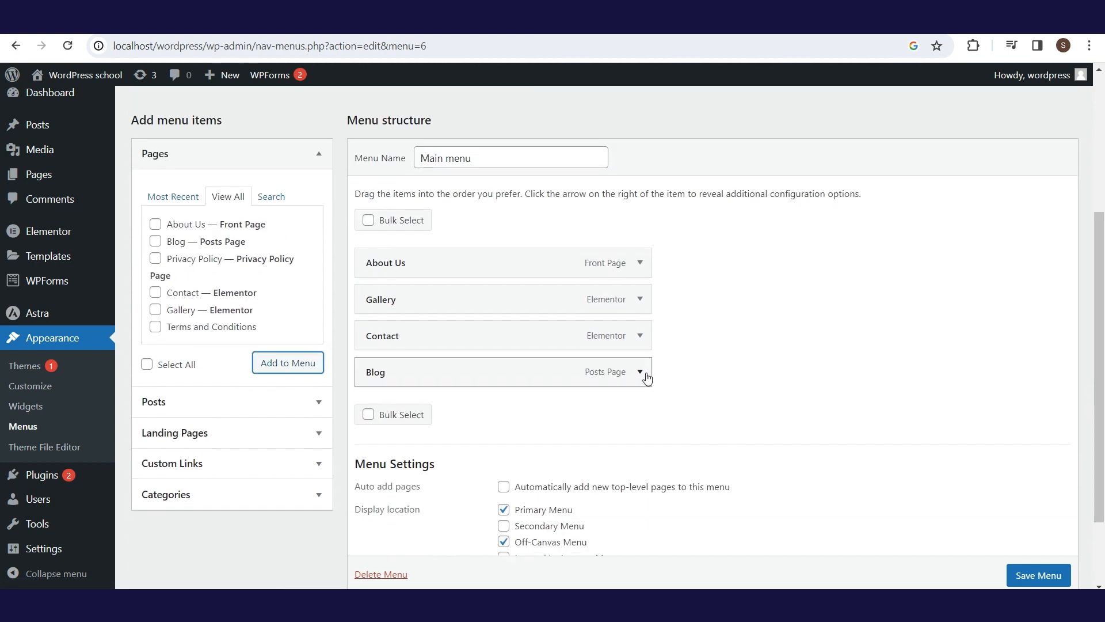
click(320, 493)
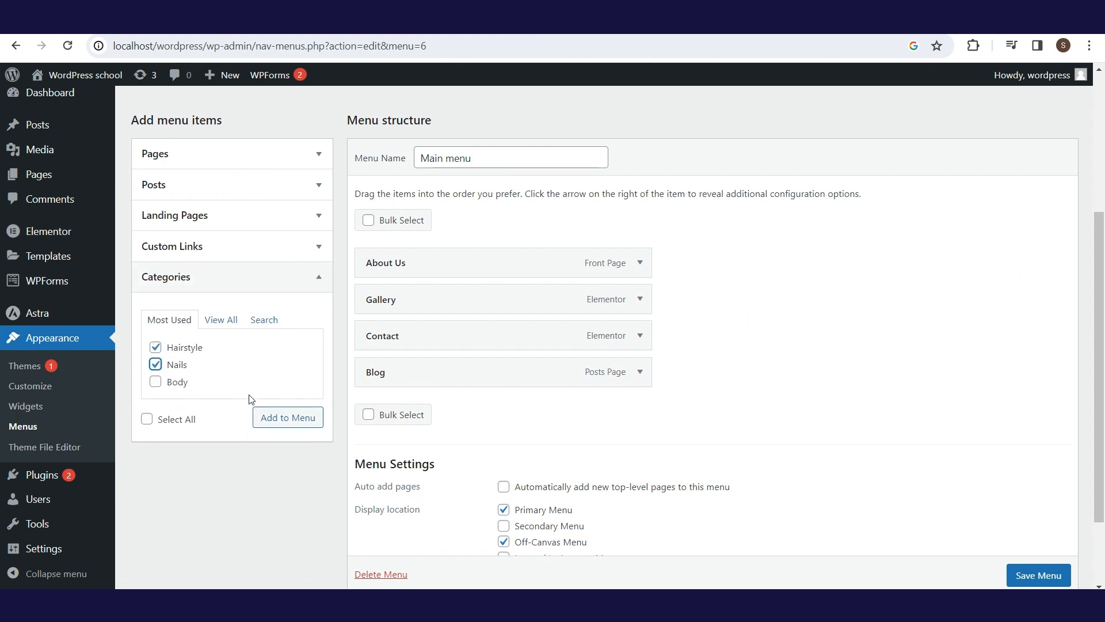
click(283, 420)
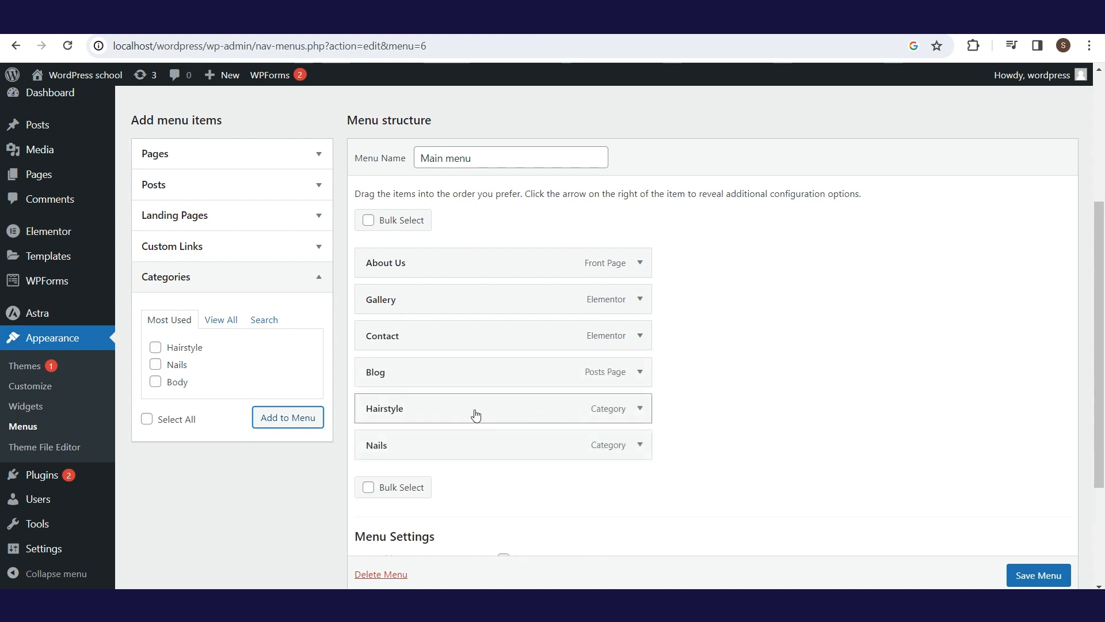
drag(478, 416, 469, 447)
Step: Add the Body category to the Main menu as a sub-item of Blog and save the menu
click(155, 383)
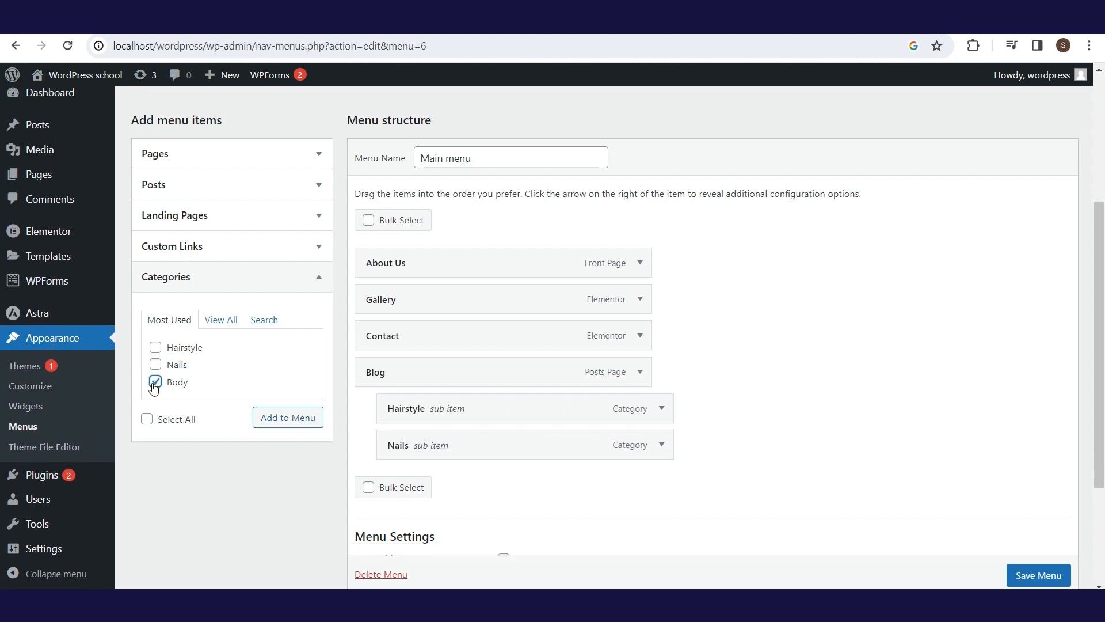
click(271, 419)
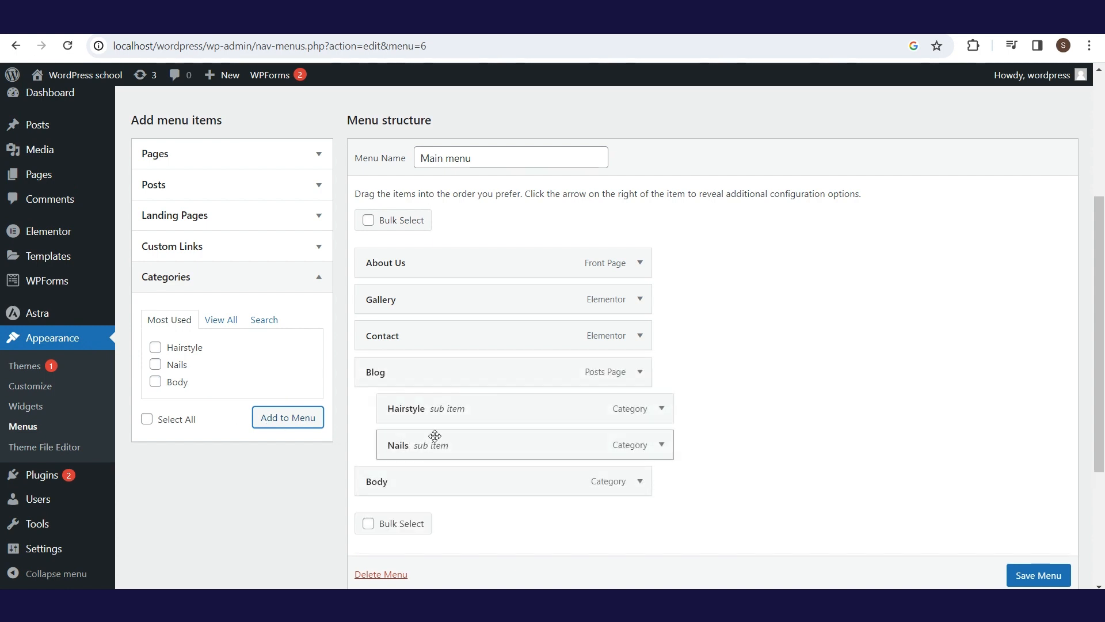
drag(402, 483, 428, 484)
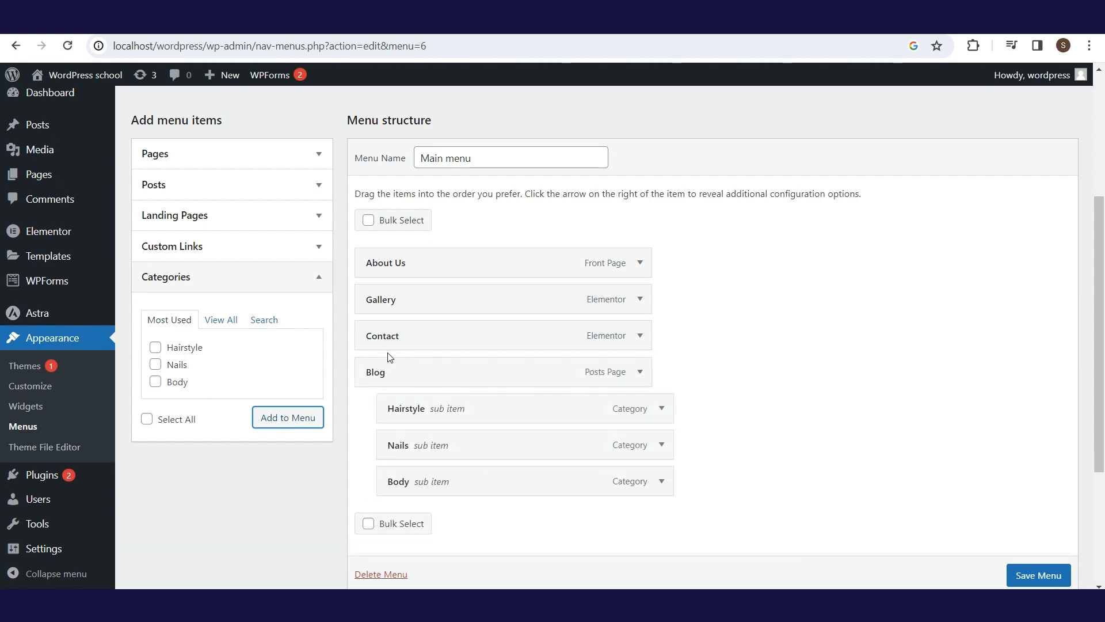
scroll(1032, 576, down, 1)
click(1032, 575)
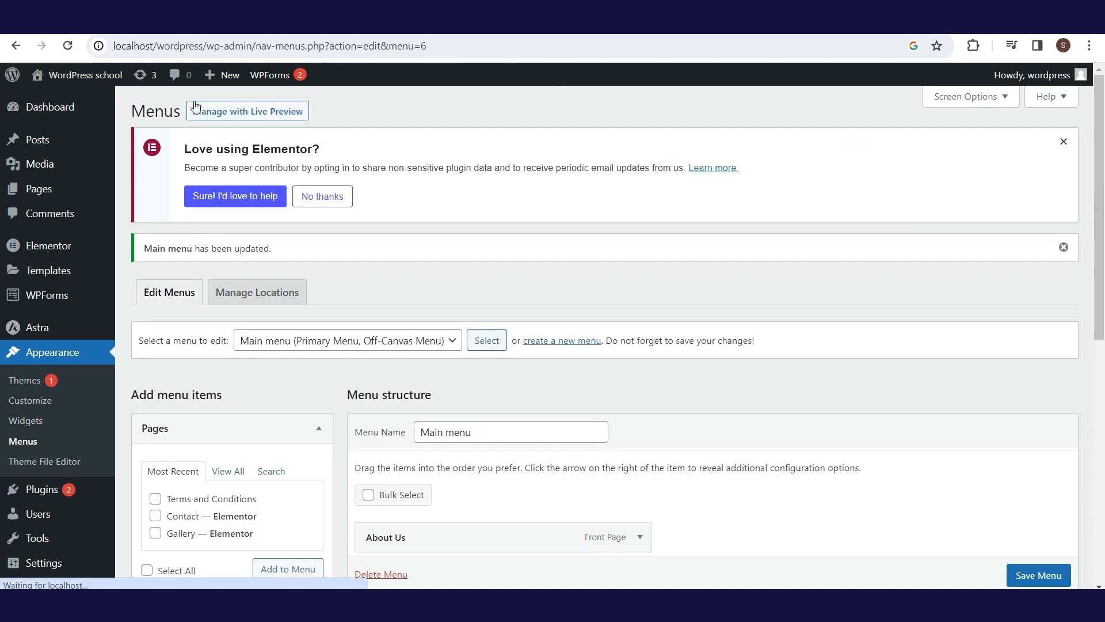
Step: Visit the live site and look through the posts listed on its Blog page
mouse_move(94, 79)
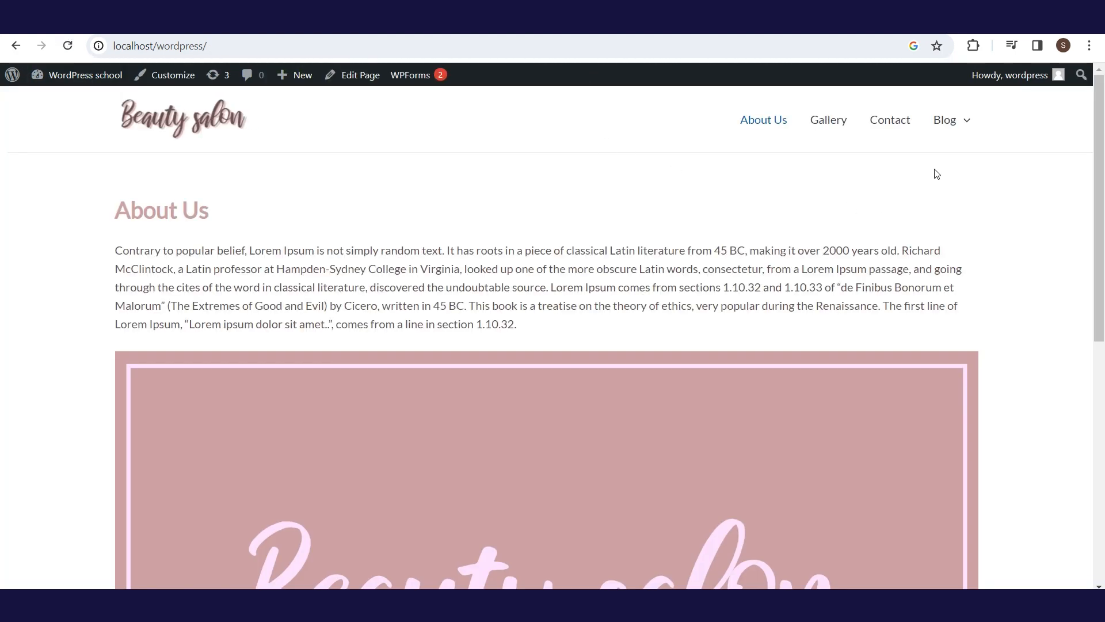
mouse_move(965, 128)
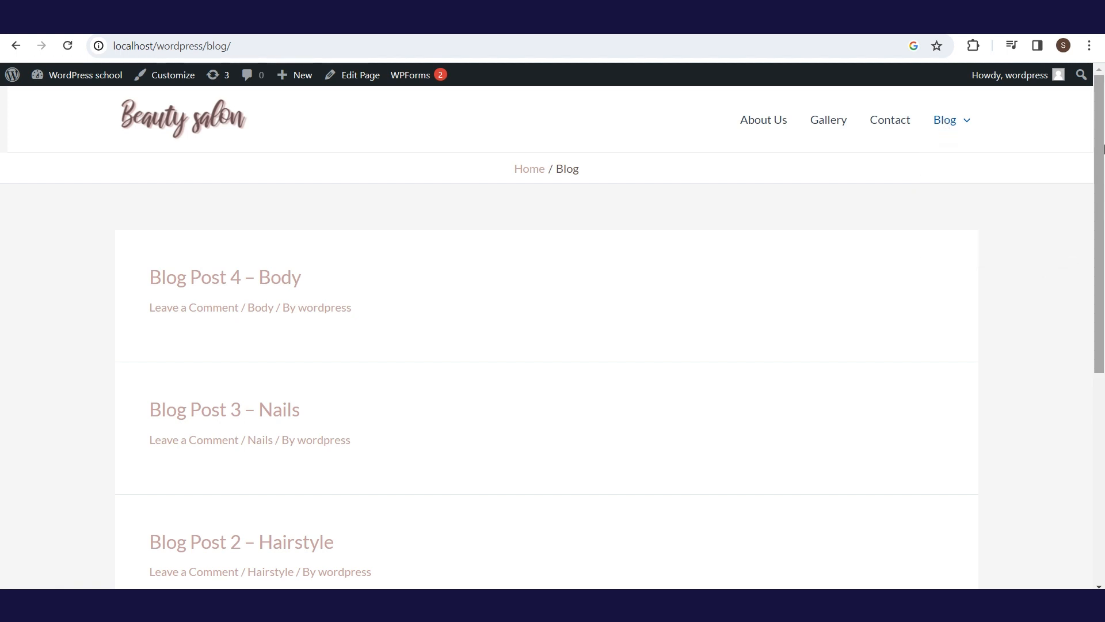
scroll(1102, 183, down, 1)
drag(1103, 183, 1101, 230)
drag(1100, 286, 1102, 140)
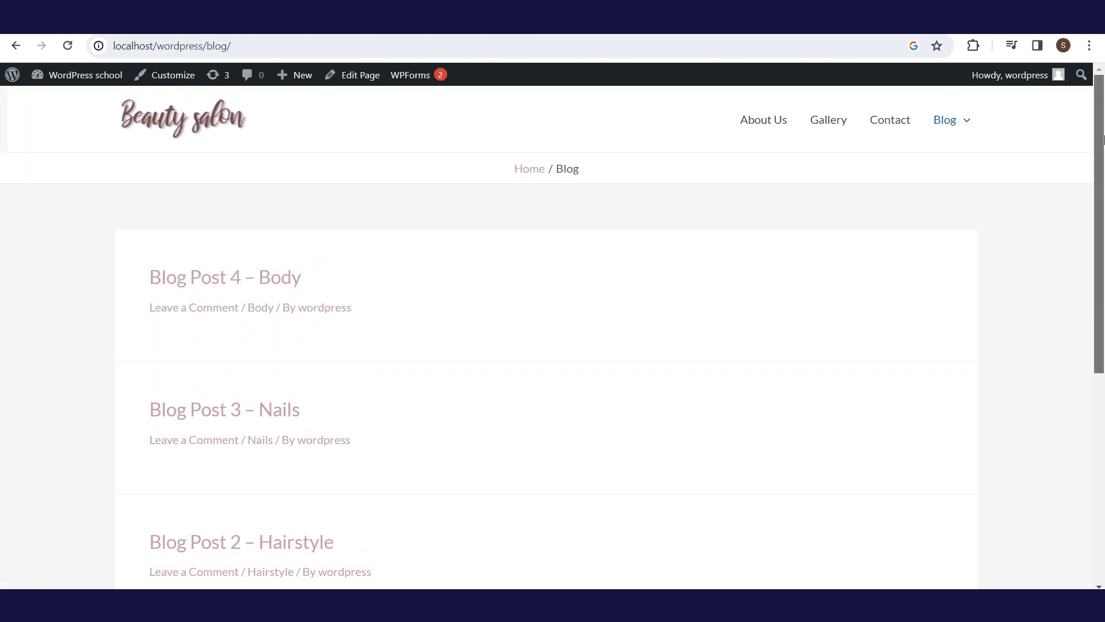
Step: Check the Hairstyle, Nails and Body category pages through the live site's Blog submenu
mouse_move(952, 129)
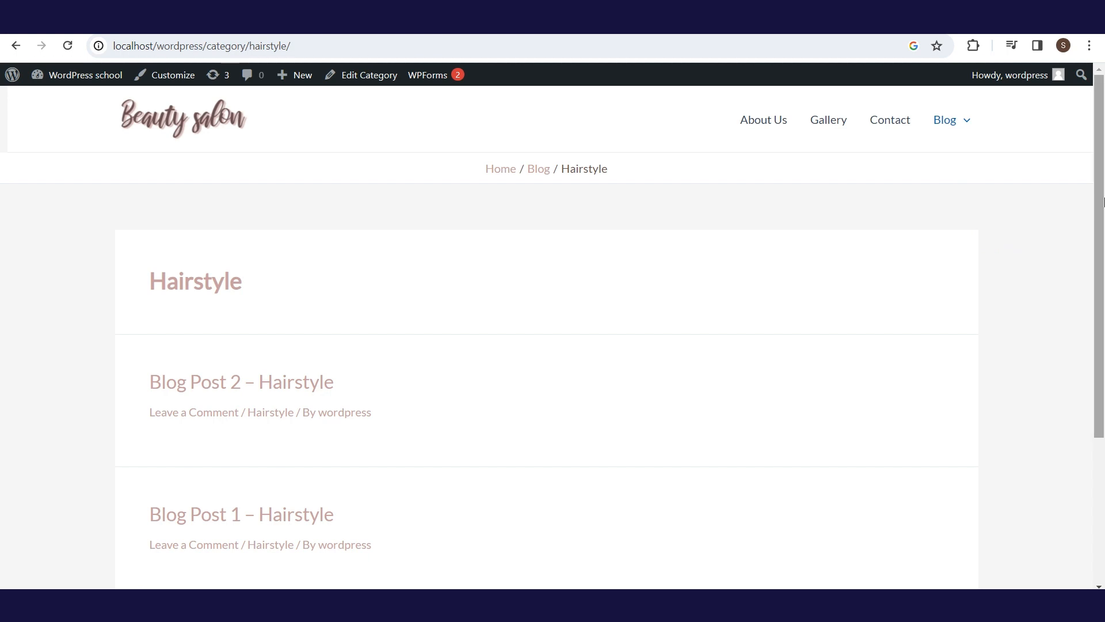
scroll(249, 264, down, 2)
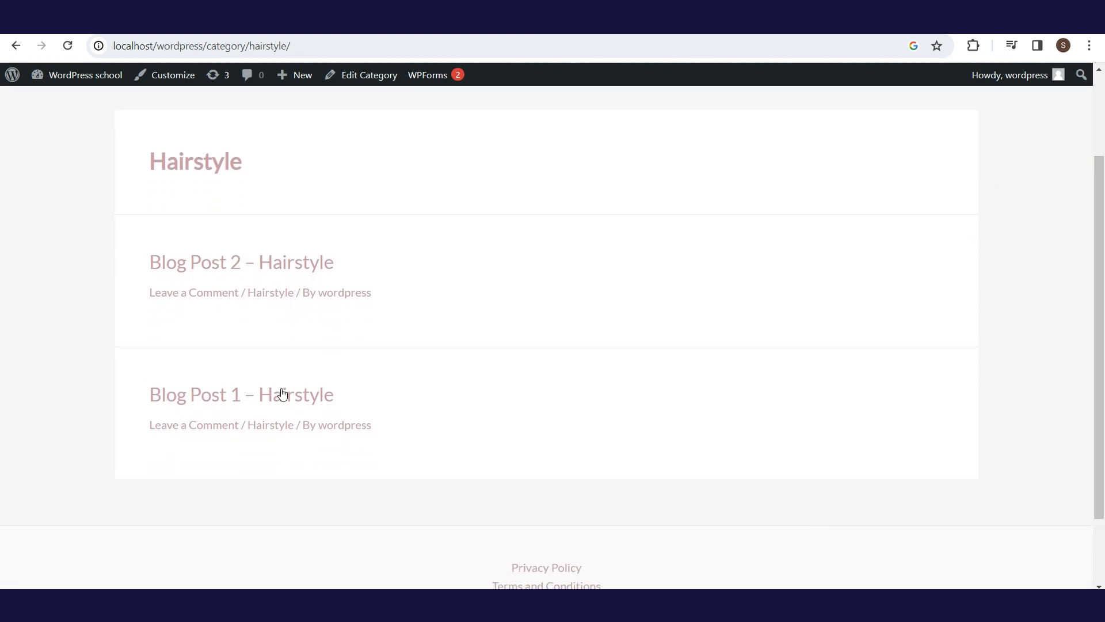
scroll(633, 259, up, 2)
click(953, 206)
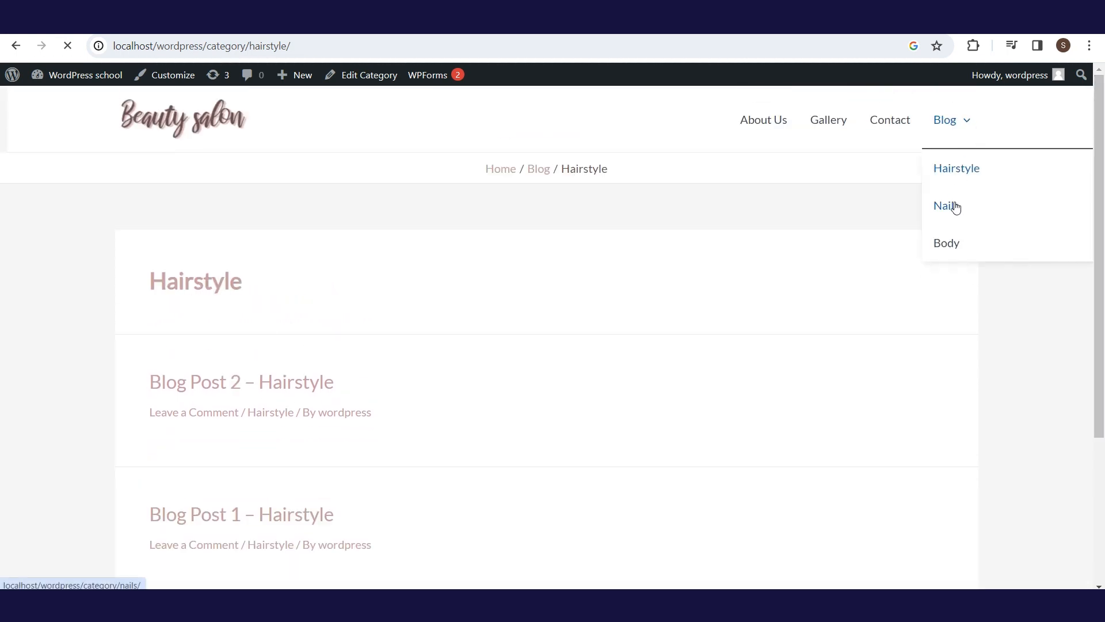
click(947, 242)
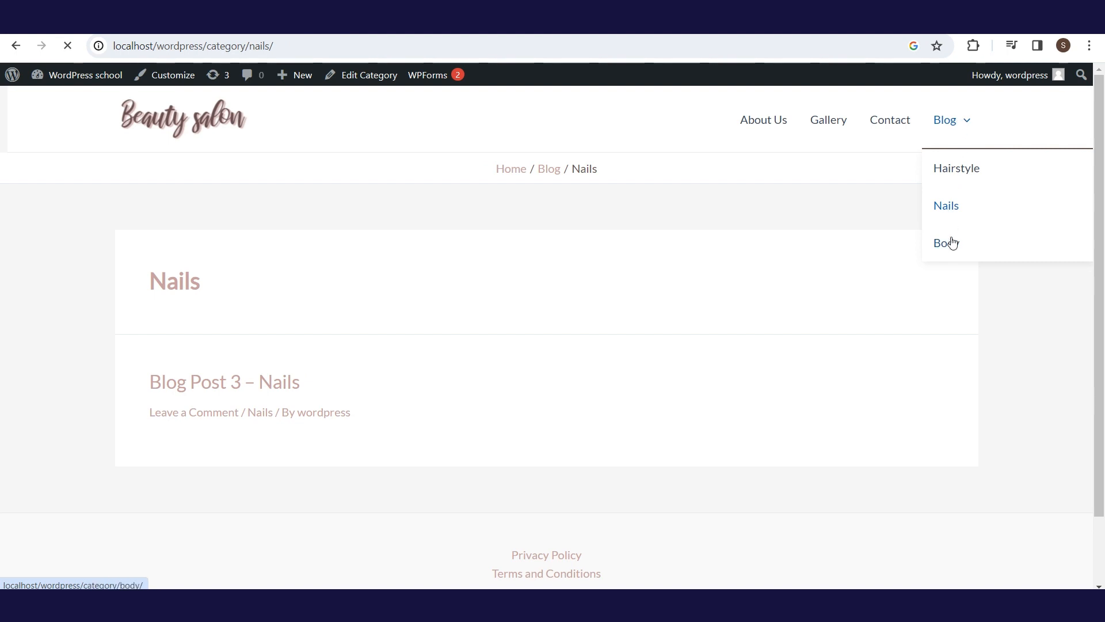
mouse_move(946, 124)
Step: Open Blog Post 4 – Body for editing and set POST-4.jpg from the media library as its featured image
mouse_move(54, 193)
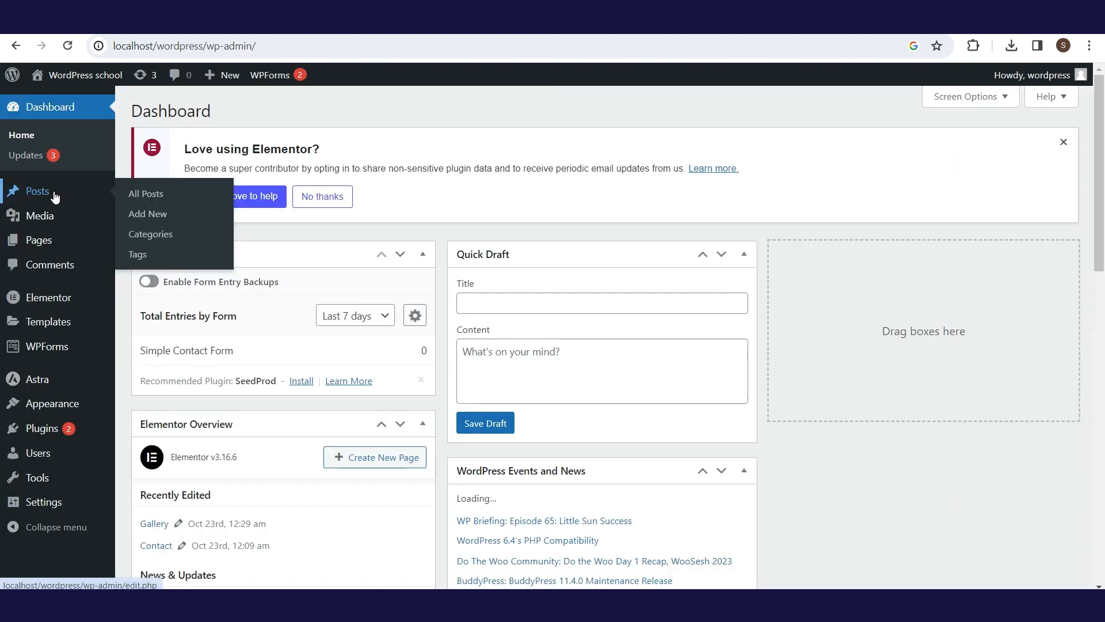
click(140, 195)
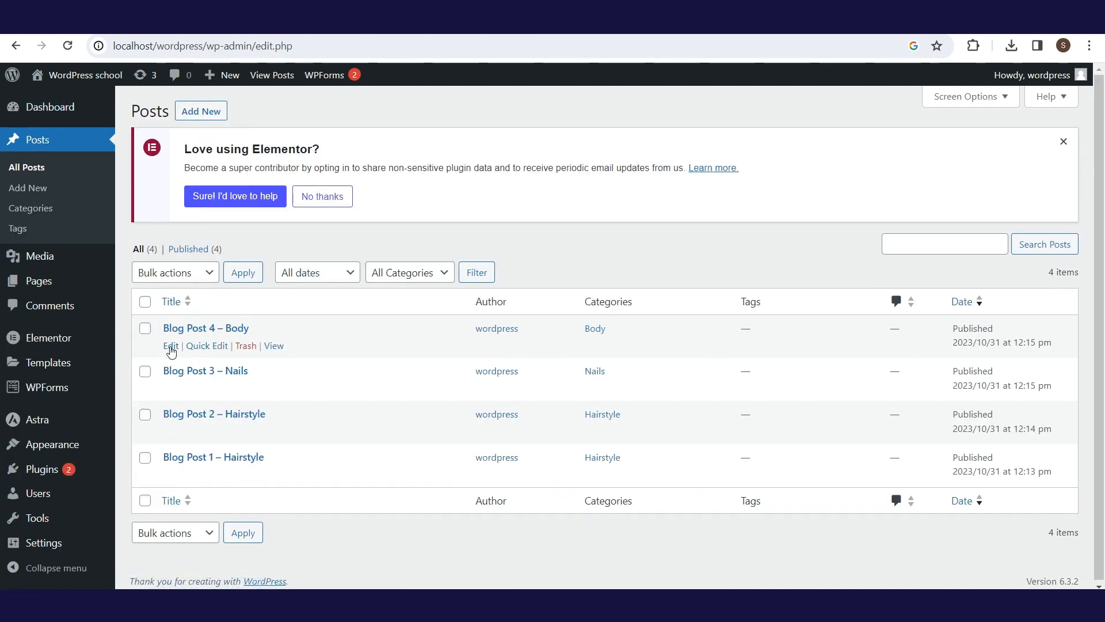
click(171, 346)
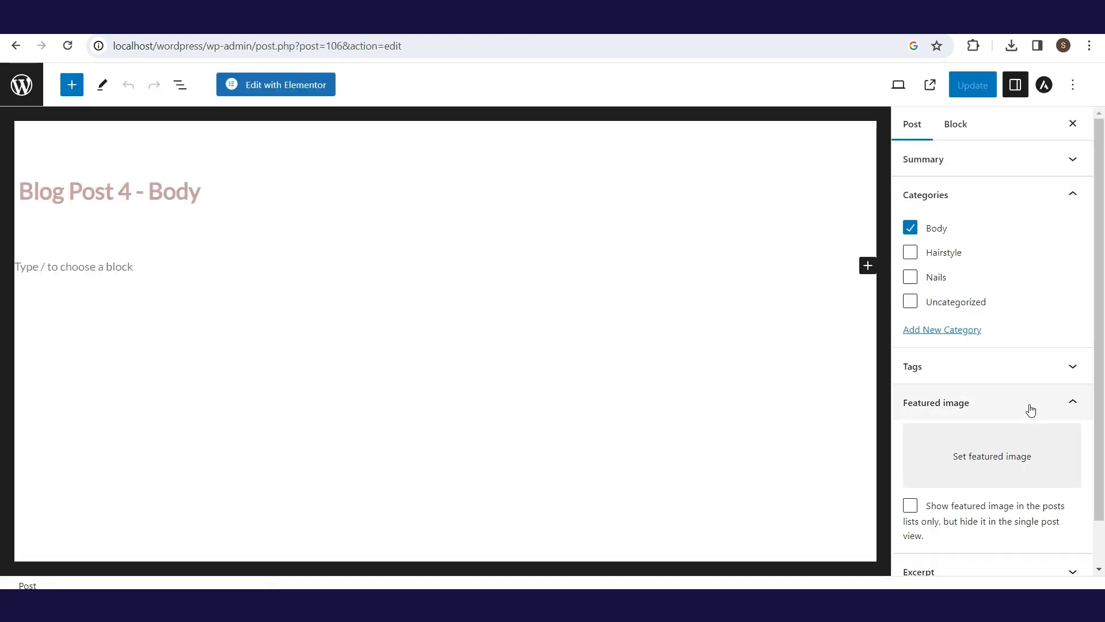
scroll(1016, 353, down, 1)
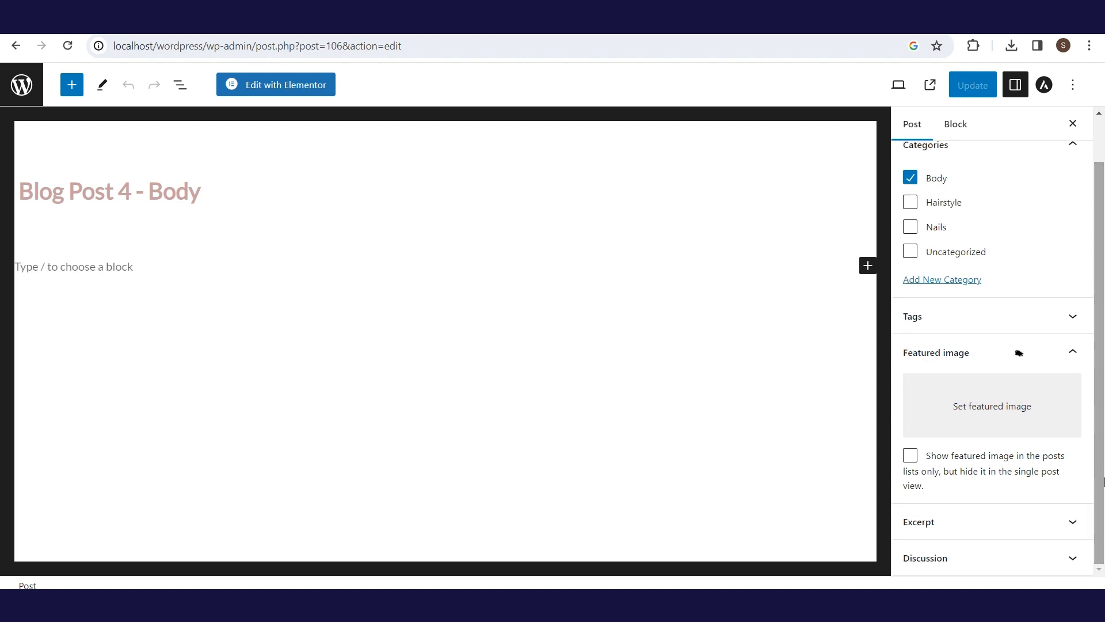
click(1002, 424)
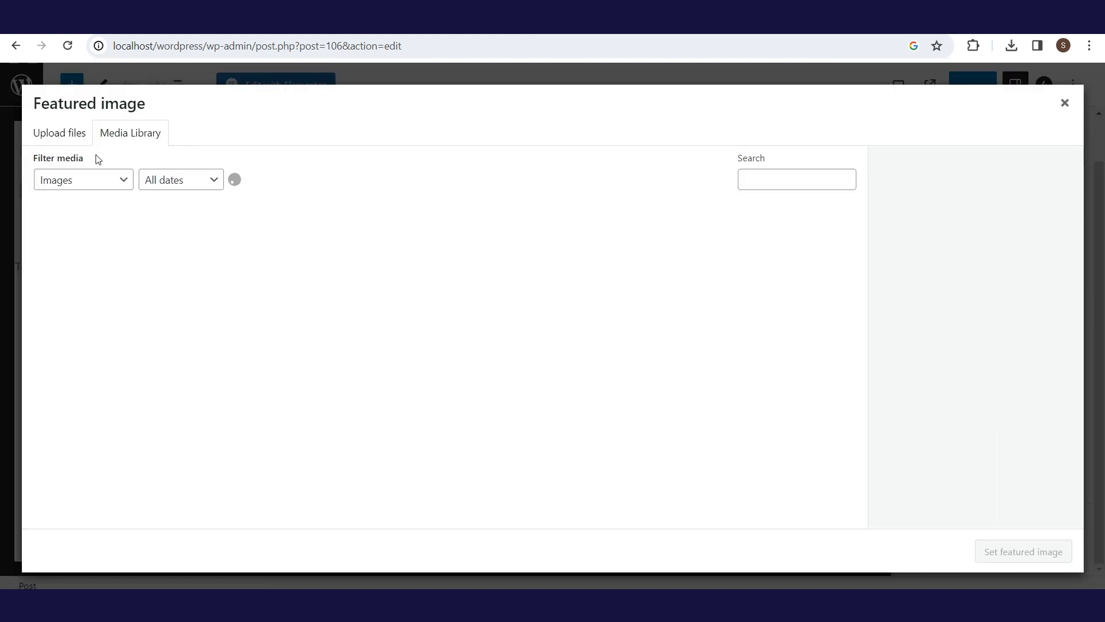
click(363, 258)
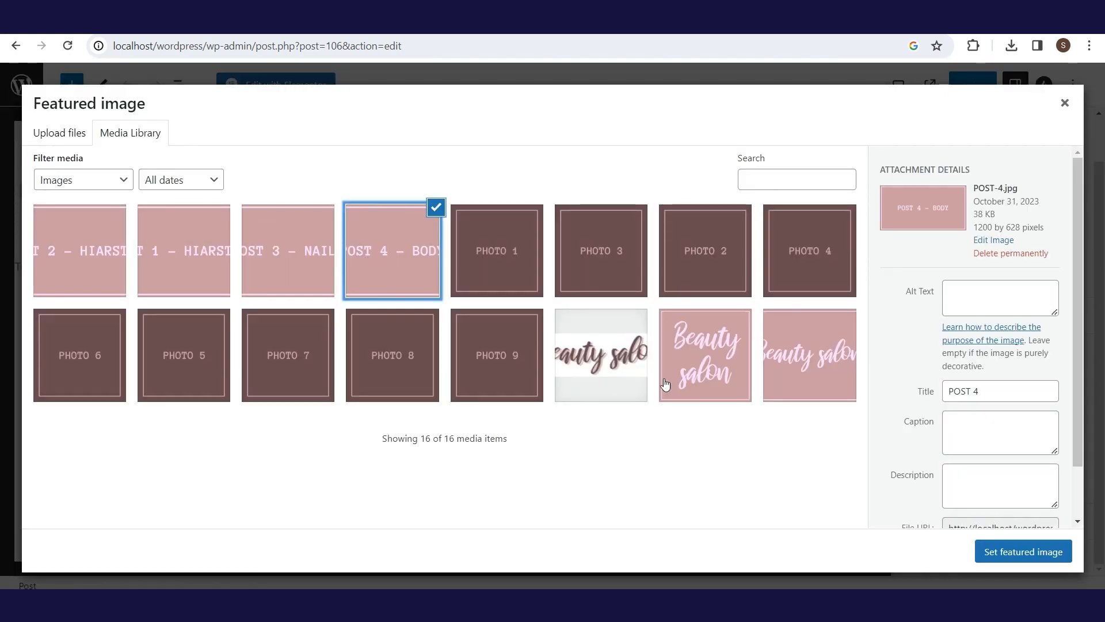
click(1008, 552)
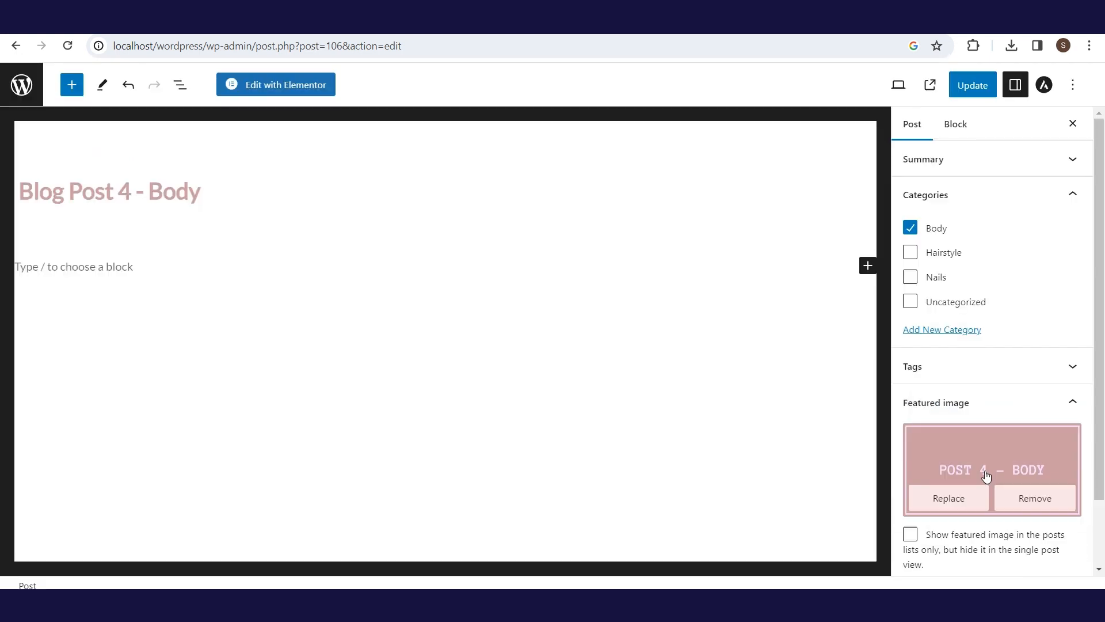
Step: Paste the Lorem Ipsum placeholder paragraphs into Blog Post 4 – Body and update the post
scroll(962, 476, down, 1)
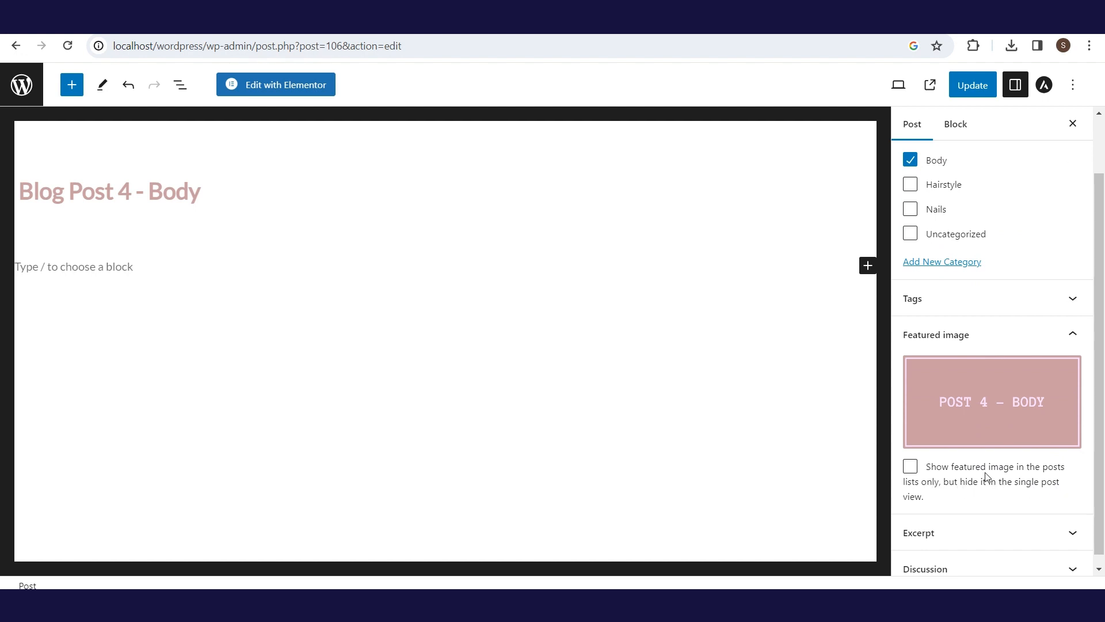
right_click(75, 266)
click(209, 414)
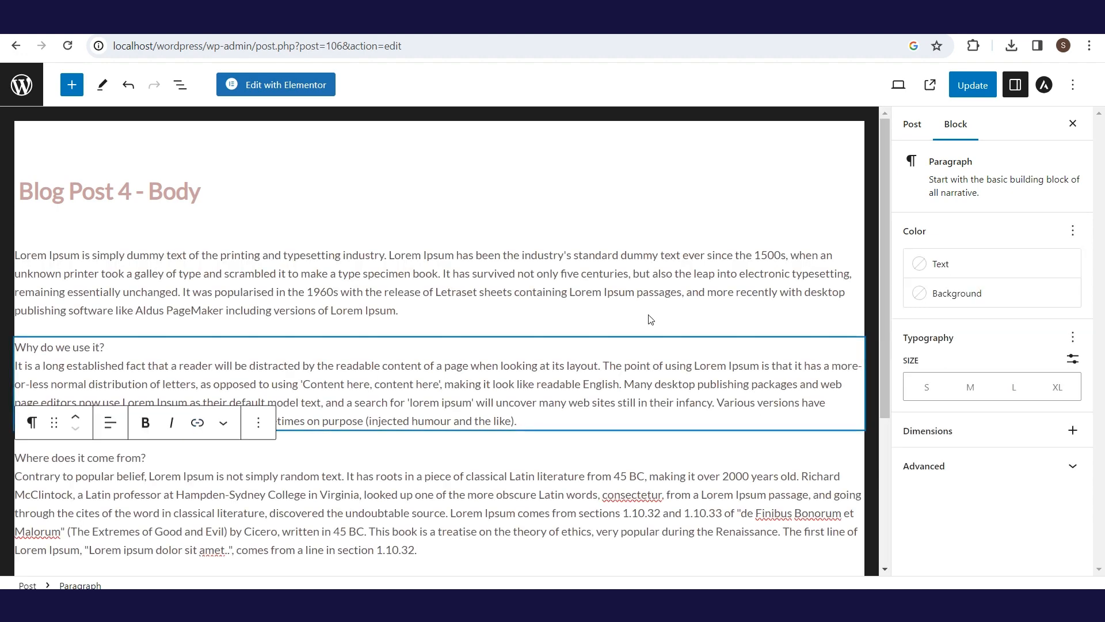
click(978, 91)
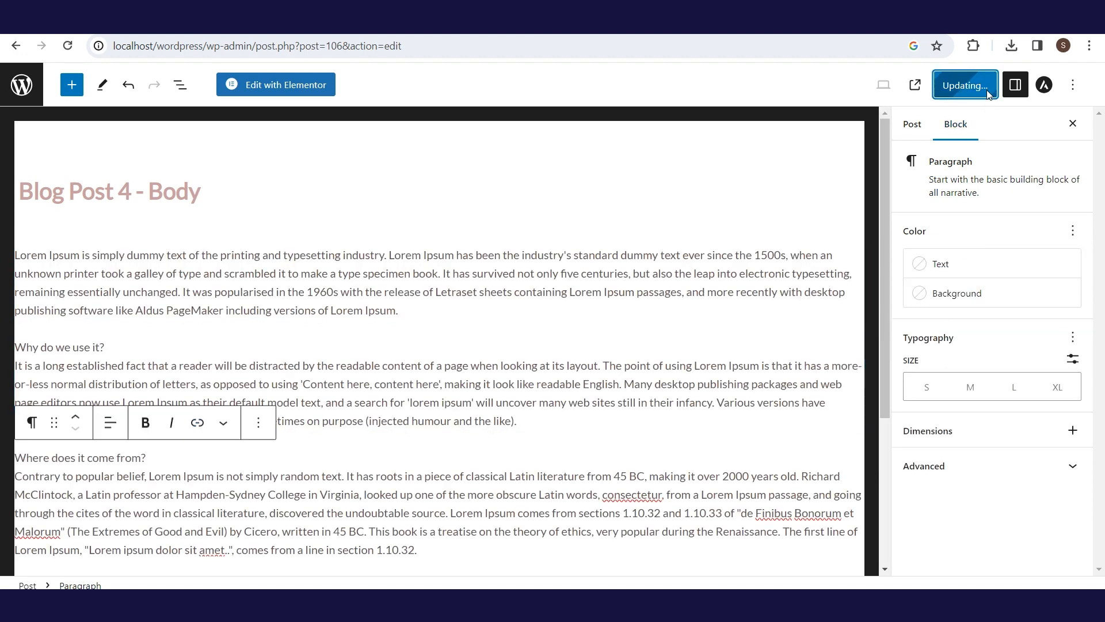
Step: Open Blog Post 3 – Nails from the posts list and fill its body with the Lorem Ipsum placeholder paragraphs
click(17, 46)
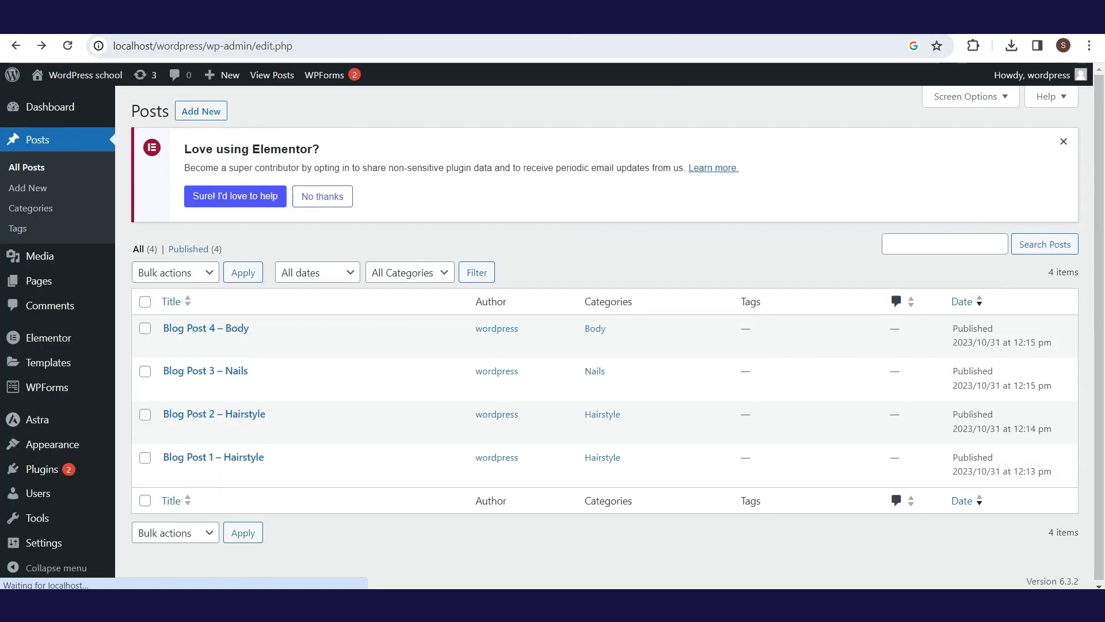
click(173, 388)
click(127, 266)
text(Lorem Ipsum is simply dummy text of the printing and typesetting industry. Lorem Ipsum has been the industry's standard dummy text ever since the 1500s, when an unknown printer took a galley of type and scrambled it to make a type specimen book. It has survived not only five centuries, but also the leap into electronic typesetting, remaining essentially unchanged. It was popularised in the 1960s with the release of Letraset sheets containing Lorem Ipsum passages, and more recently with desktop publishing software like Aldus PageMaker including versions of Lorem Ipsum.  Why do we use it? It is a long established fact that a reader will be distracted by the readable content of a page when looking at its layout. The point of using Lorem Ipsum is that it has a more-or-less normal distribution of letters, as opposed to using 'Content here, content here', making it look like readable English. Many desktop publishing packages and web page editors now use Lorem Ipsum as their default model text, and a search for 'lorem ipsum' will uncover many web sites still in their infancy. Various versions have evolved over the years, sometimes by accident, sometimes on purpose (injected humour and the like).  Where does it come from? Contrary to popular belief, Lorem Ipsum is not simply random text. It has roots in a piece of classical Latin literature from 45 BC, making it over 2000 years old. Richard McClintock, a Latin professor at Hampden-Sydney College in Virginia, looked up one of the more obscure Latin words, consectetur, from a Lorem Ipsum passage, and going through the cites of the word in classical literature, discovered the undoubtable source. Lorem Ipsum comes from sections 1.10.32 and 1.10.33 of "de Finibus Bonorum et Malorum" (The Extremes of Good and Evil) by Cicero, written in 45 BC. This book is a treatise on the theory of ethics, very popular during the Renaissance. The first line of Lorem Ipsum, "Lorem ipsum dolor sit amet..", comes from a line in section 1.10.32.)
Step: Set the POST 3 – NAILS image as Blog Post 3's featured image, hide it in the single post view, and update the post
click(913, 124)
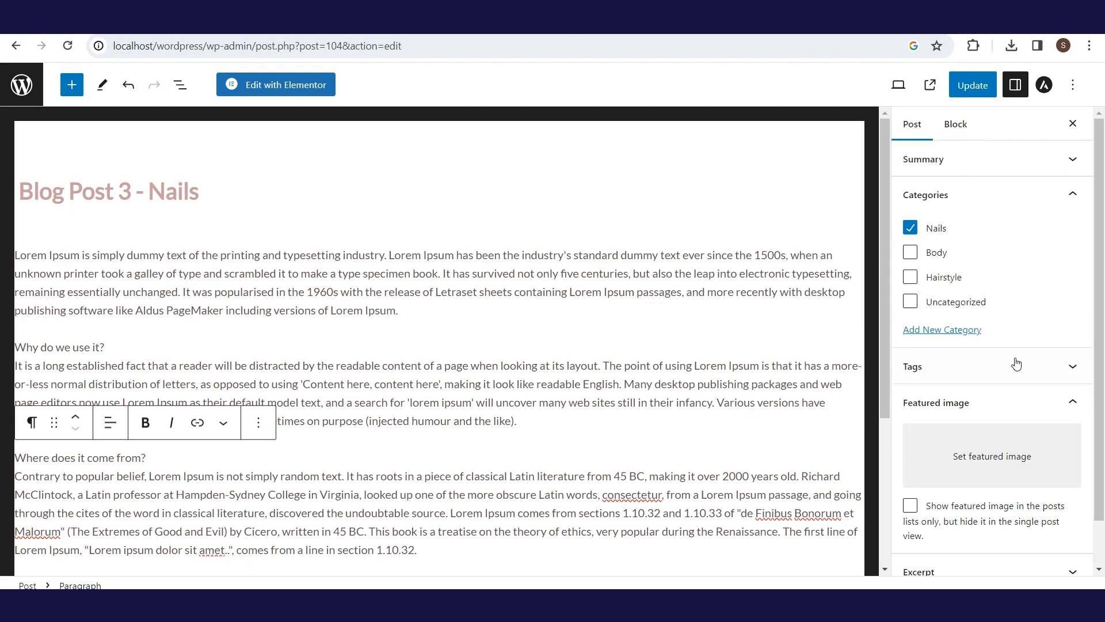
click(992, 454)
click(282, 259)
click(1023, 551)
click(910, 535)
click(973, 85)
Step: Give Blog Post 2 – Hairstyle the POST 2 – HIARSTYLE featured image, shown in posts lists only, and update the post
click(16, 46)
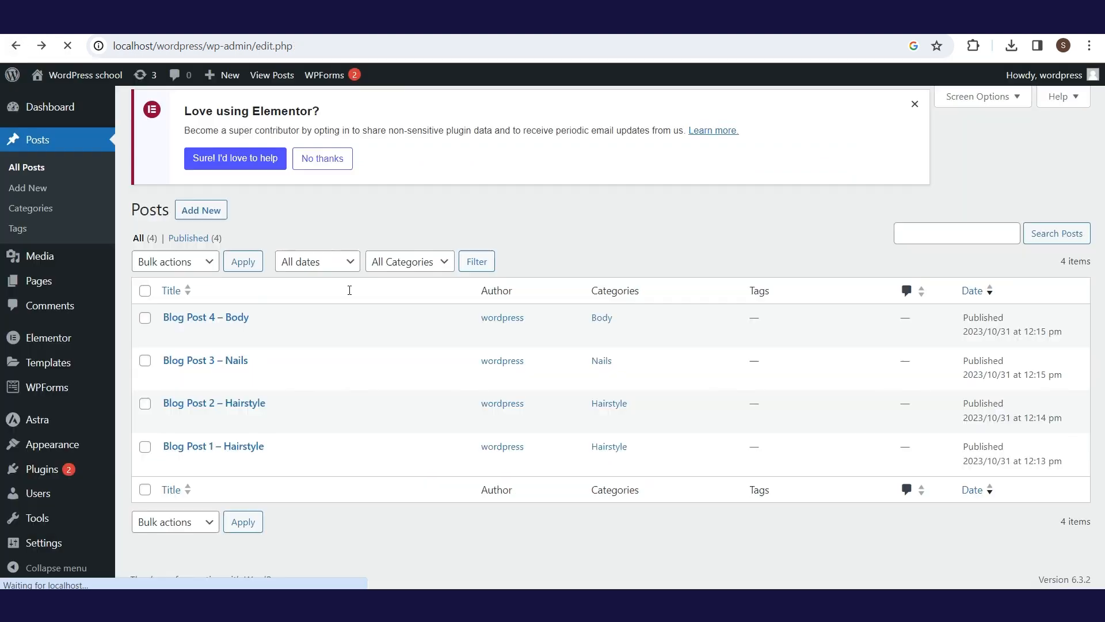
click(214, 414)
click(1002, 452)
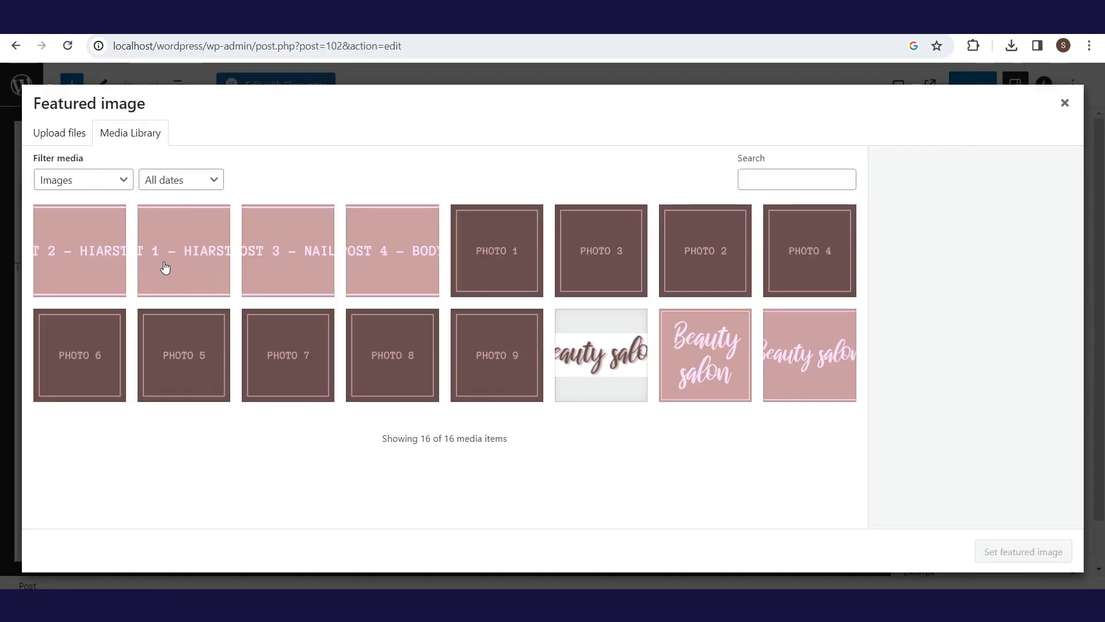
click(107, 262)
click(1024, 552)
click(910, 534)
click(973, 85)
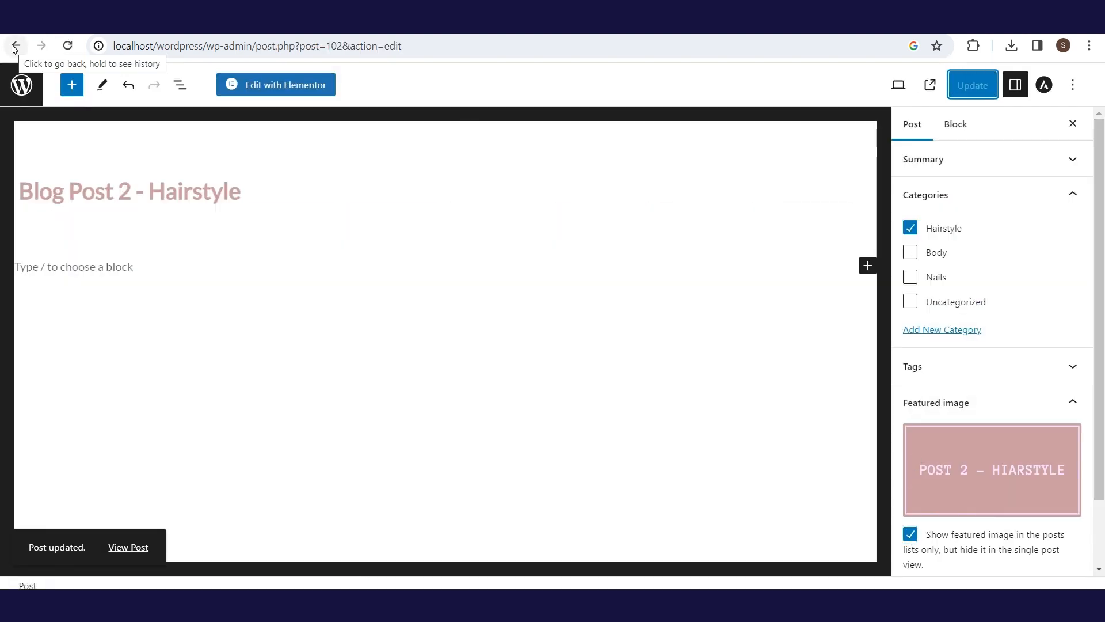
Step: Give Blog Post 1 – Hairstyle the POST 1 – HIARSTYLE featured image and show it in the posts lists only
click(16, 46)
click(254, 456)
click(990, 405)
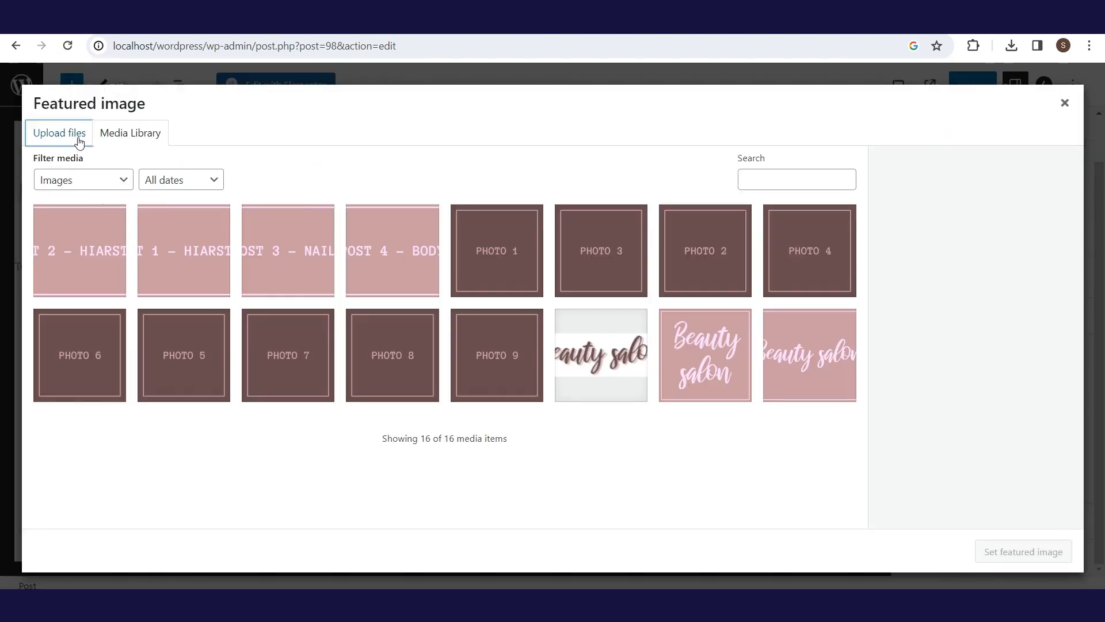
click(185, 247)
click(1024, 551)
click(910, 534)
Step: Paste the Lorem Ipsum placeholder paragraphs into Blog Post 1 – Hairstyle and update the post
right_click(107, 263)
click(173, 393)
click(973, 85)
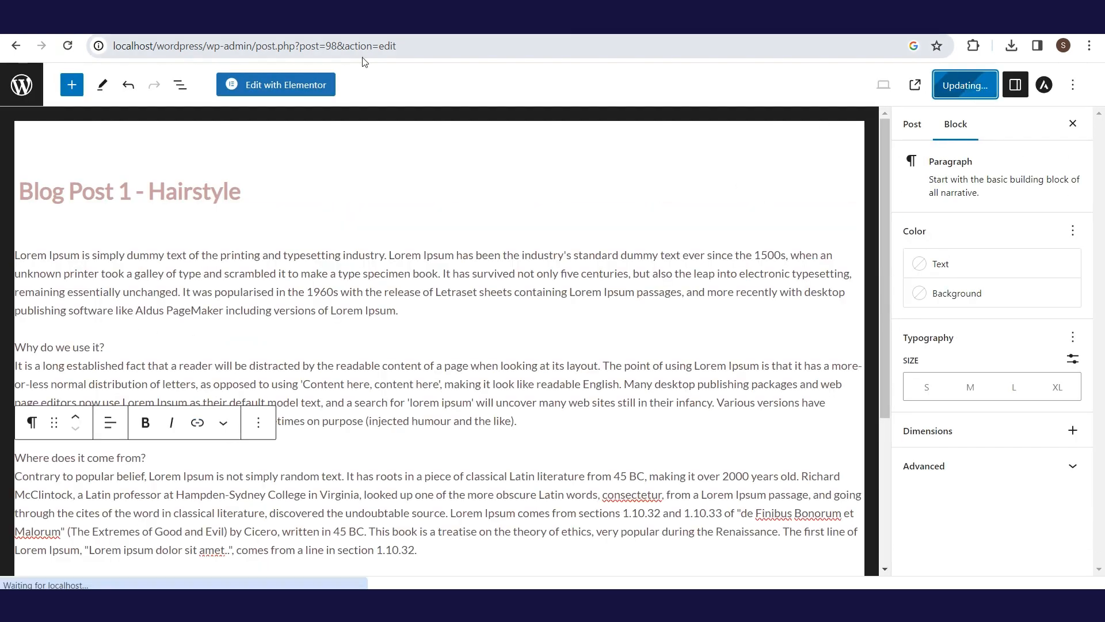
Step: Visit the live site and look through the Blog page's posts and their featured images
click(16, 46)
mouse_move(98, 82)
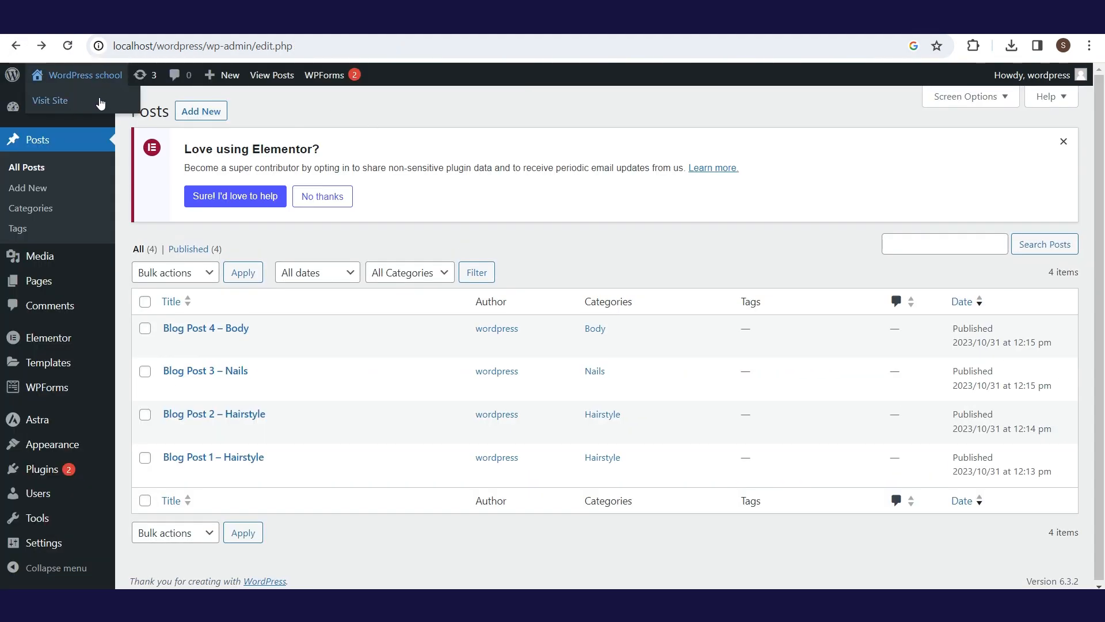
click(100, 101)
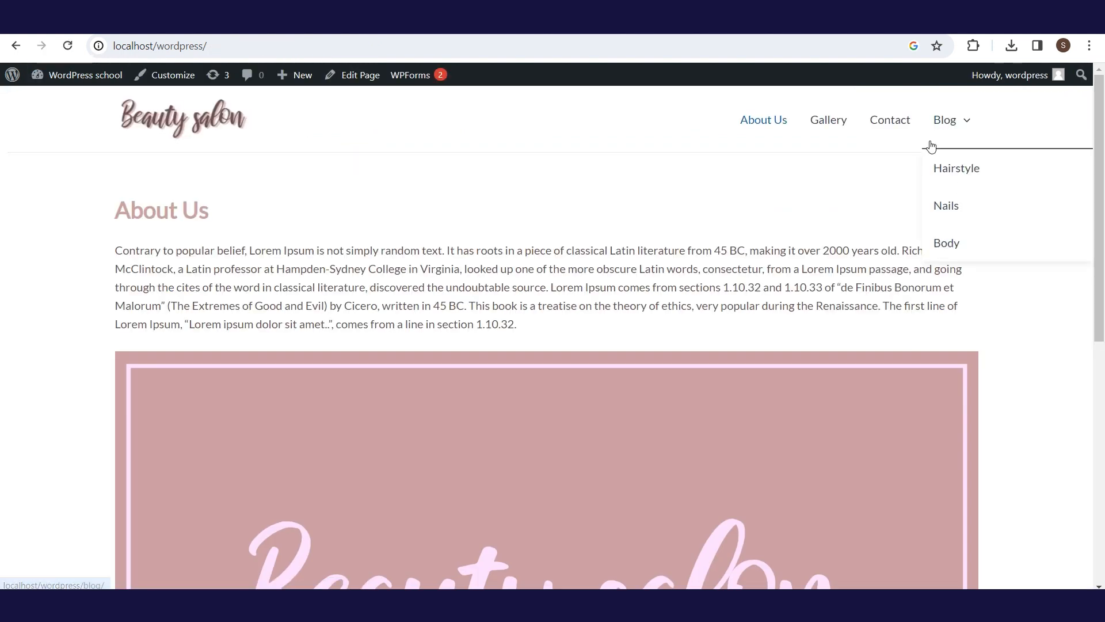
click(945, 133)
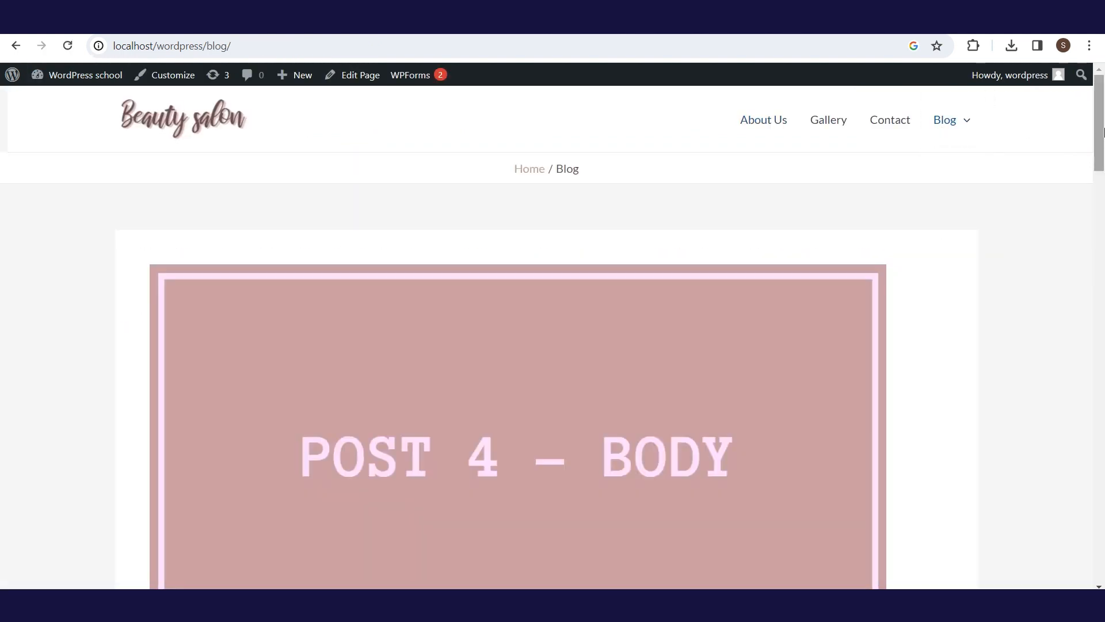
scroll(1101, 144, down, 4)
mouse_move(1102, 144)
mouse_down()
mouse_move(1103, 514)
mouse_move(1102, 103)
mouse_move(1100, 145)
mouse_up()
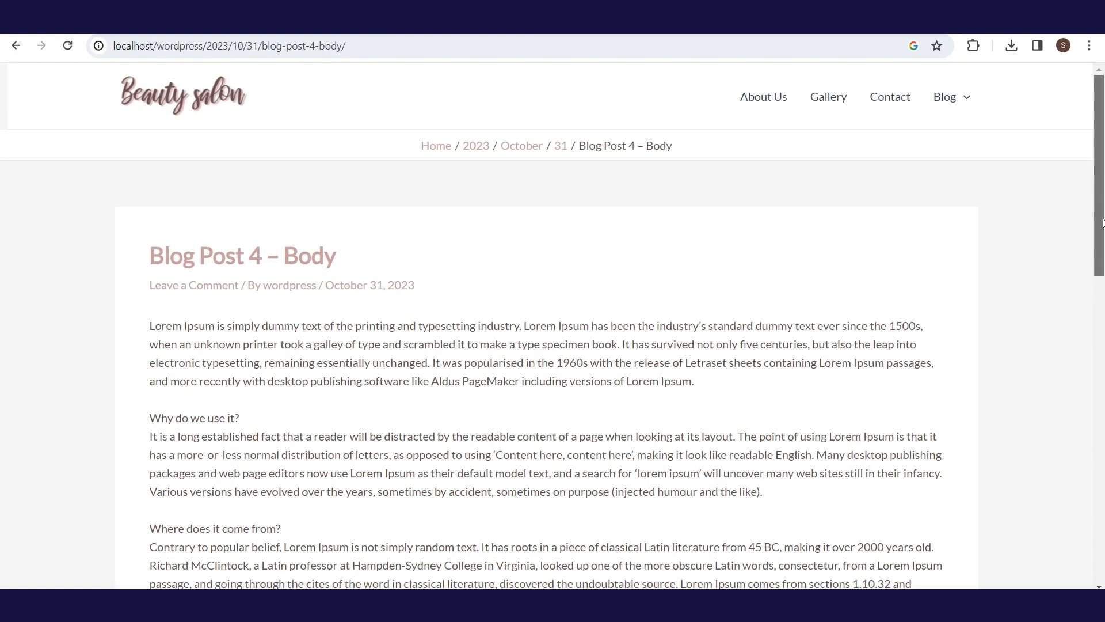
Step: Fill the comment field under Blog Post 4 – Body with a Lorem Ipsum excerpt and trim its opening lines
drag(1103, 190, 1103, 437)
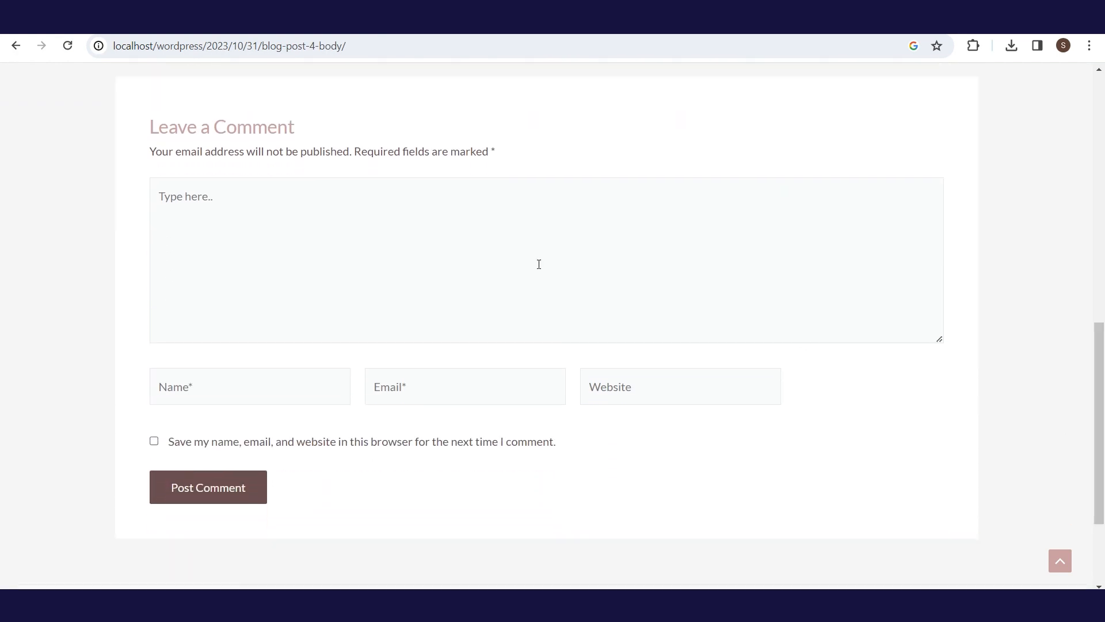
click(301, 198)
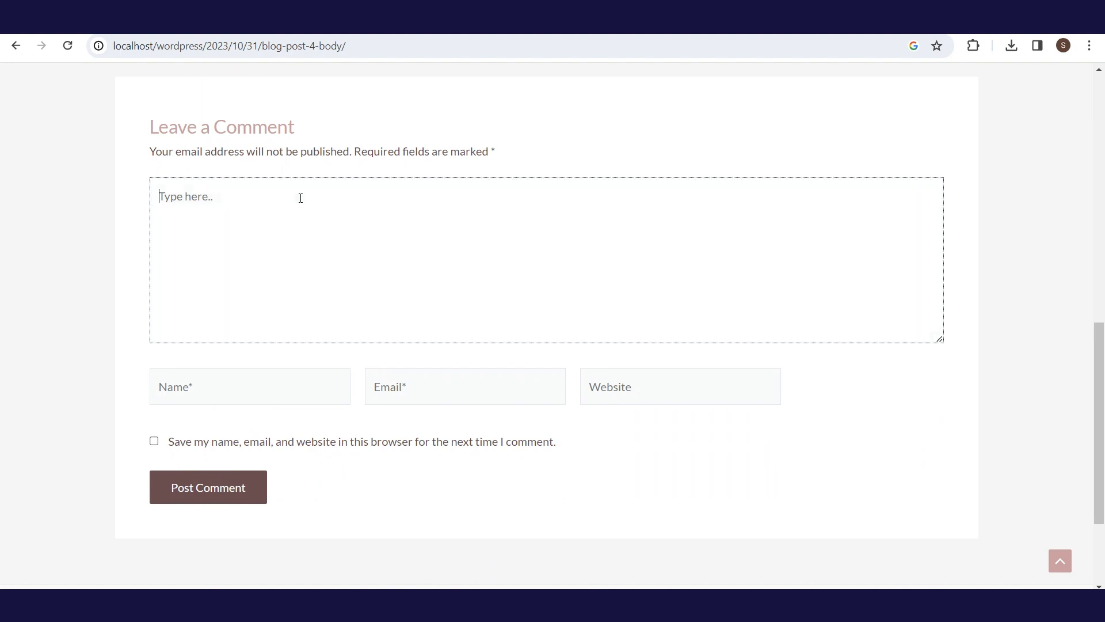
text(cClintock, a Latin professor at Hampden-Sydney College in Virginia, looked up one of the more obscure Latin words, consectetur, from a Lorem Ipsum passage, and going through the cites of the word in classical literature, discovered the undoubtable source. Lorem Ipsum comes from sections 1.10.32 and 1.10.33 of "de Finibus Bonorum et Malorum" (The Extremes of Good and Evil) by Cicero, written in 45 BC. This book is a treatise on the theory of ethics, very popular during the Renaissance. The first line of Lorem Ipsum, "Lorem ipsum dolor sit amet..", comes from a line in section 1.10.32.)
drag(331, 214, 42, 150)
key(BackSpace)
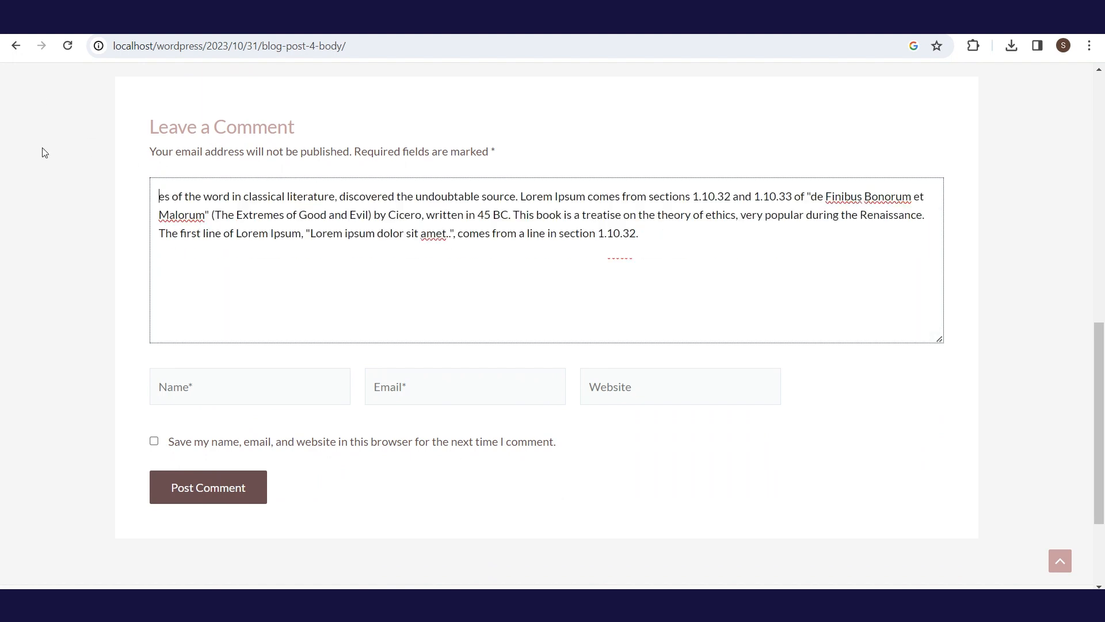
Step: Fill in the commenter's name and e-mail, post the comment, and read the moderation notice below it
click(238, 389)
text(User's name)
key(Tab)
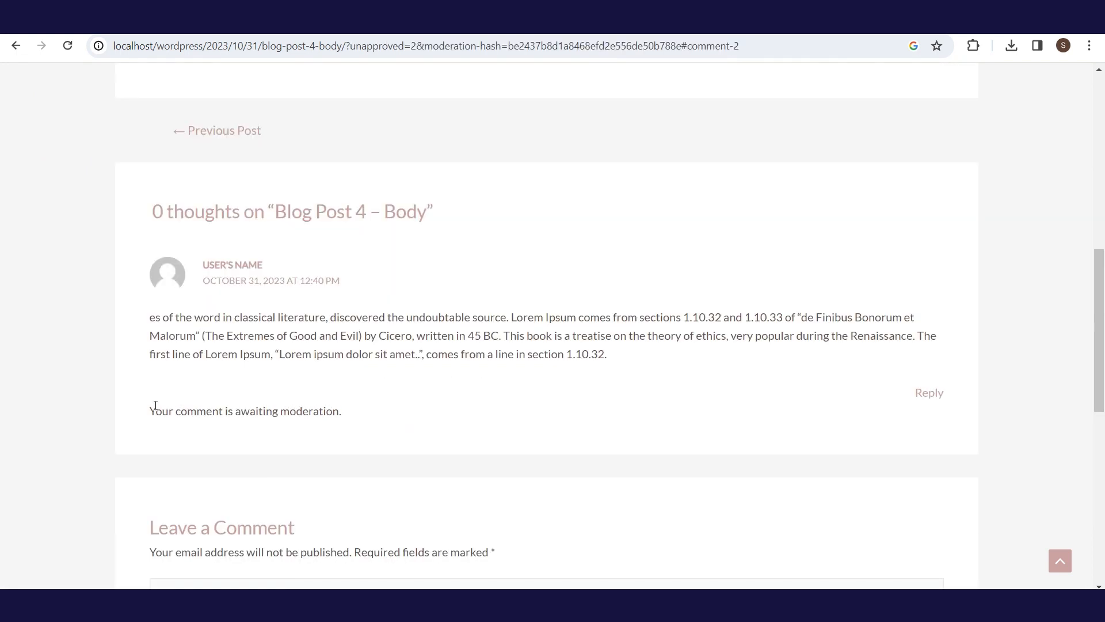
drag(184, 410, 348, 413)
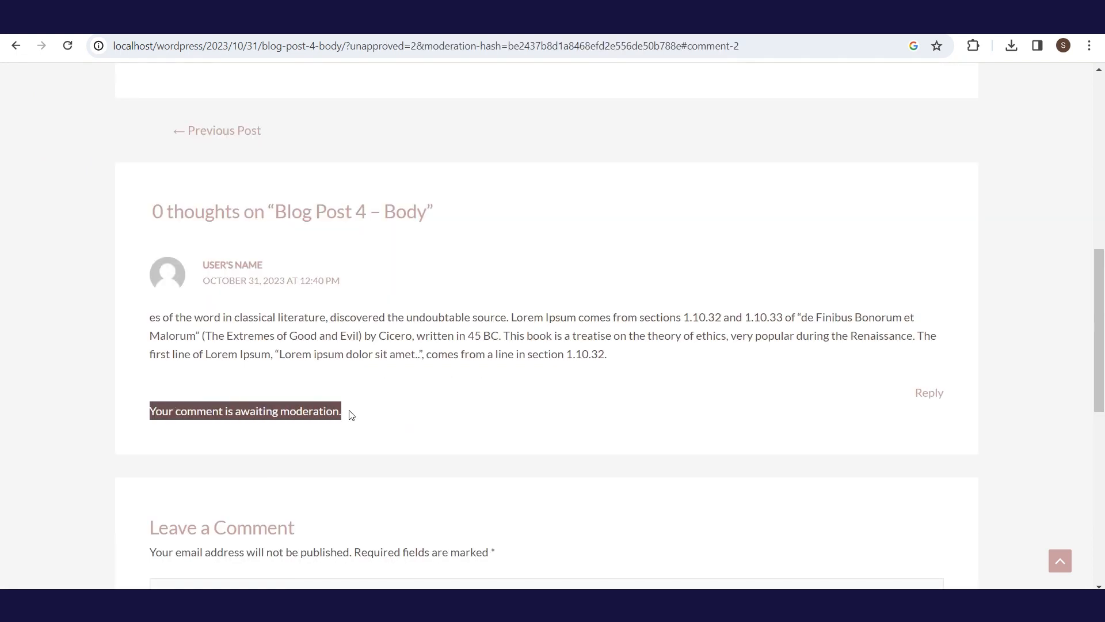
click(352, 414)
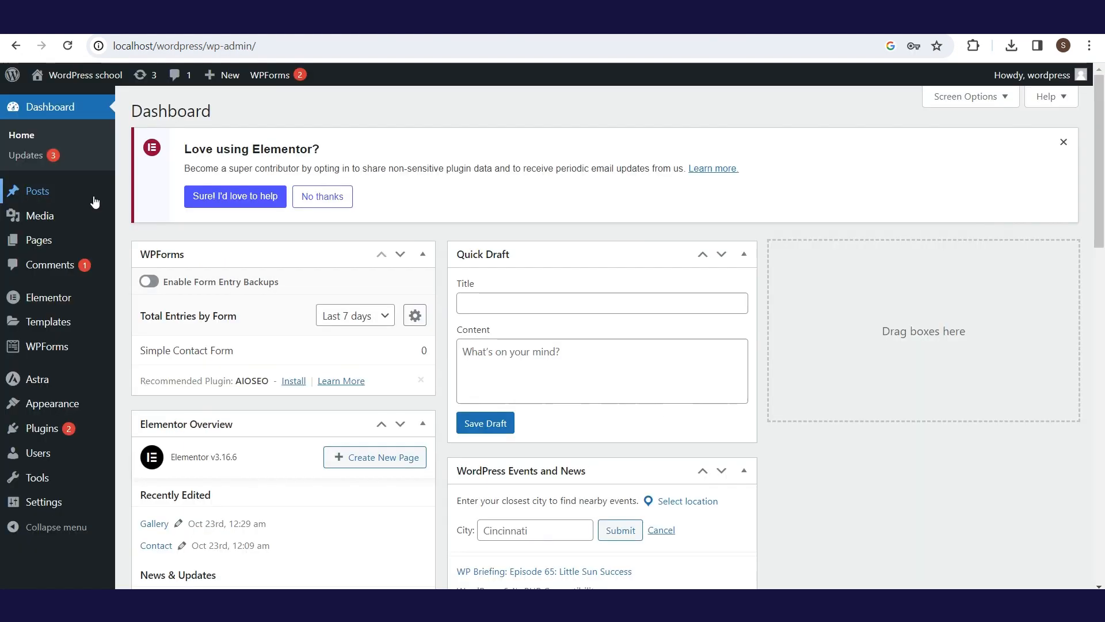
Step: Approve the pending comment on Blog Post 4 – Body in the dashboard and submit a reply to it
mouse_move(100, 202)
mouse_move(35, 398)
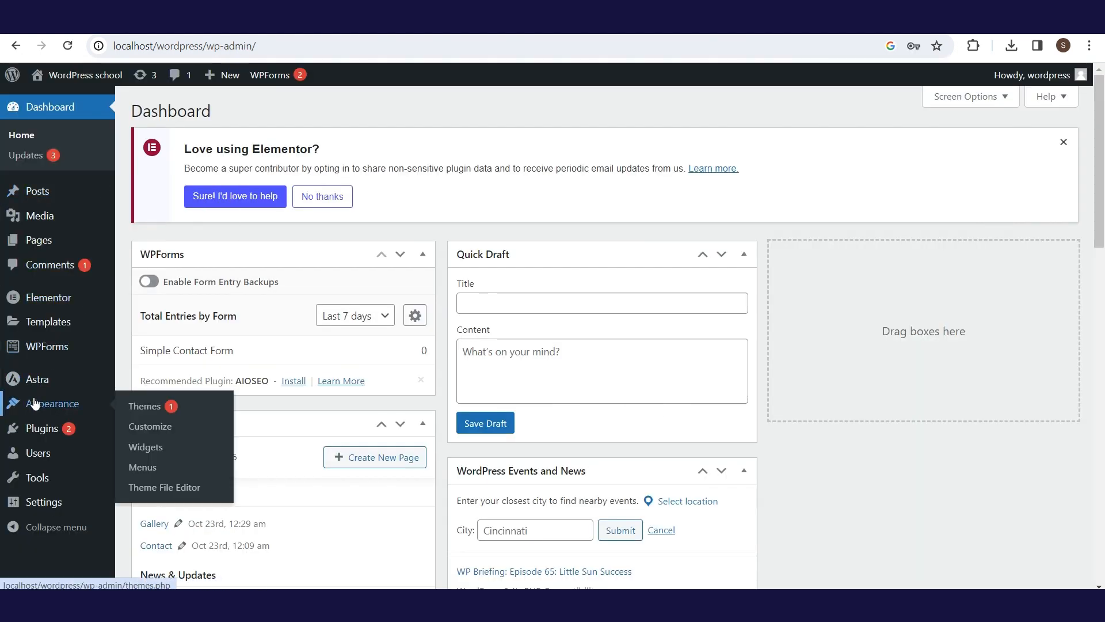
click(50, 270)
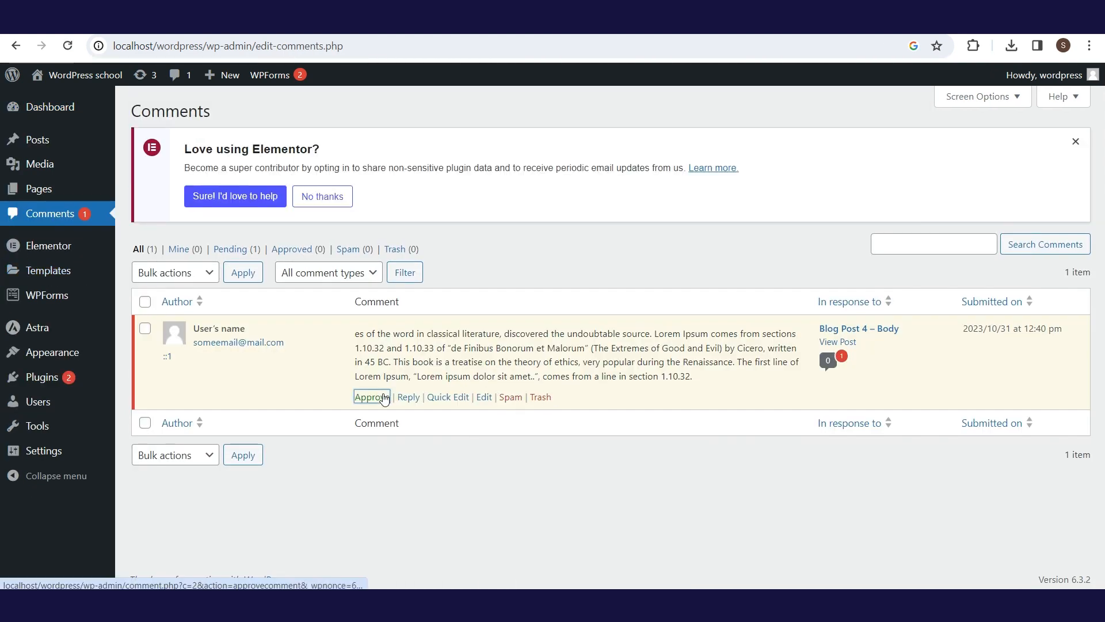
click(371, 396)
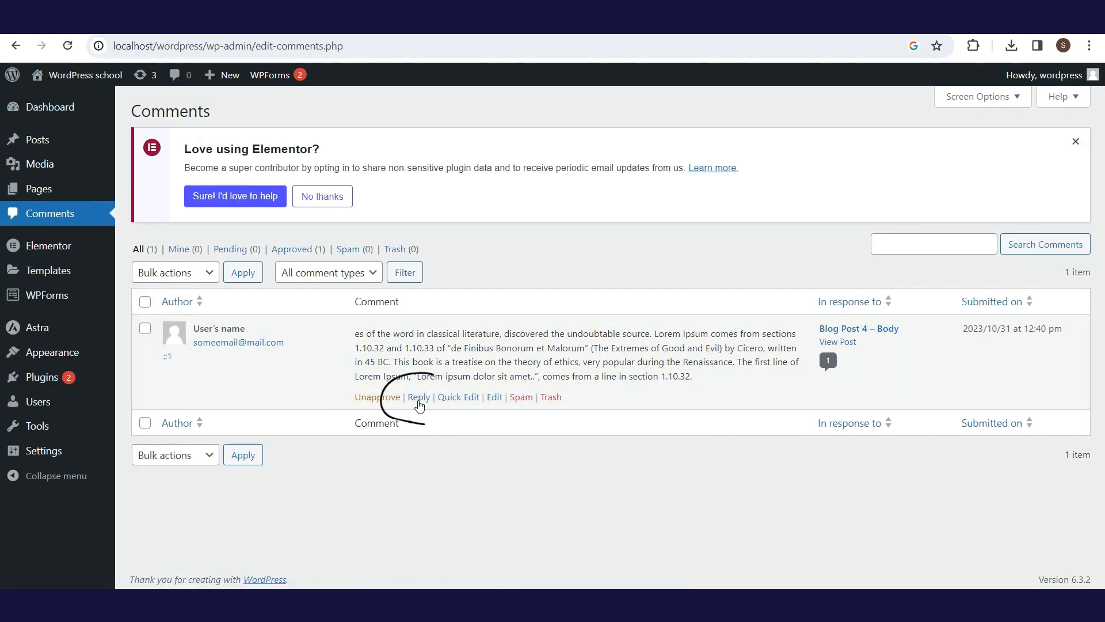
click(419, 400)
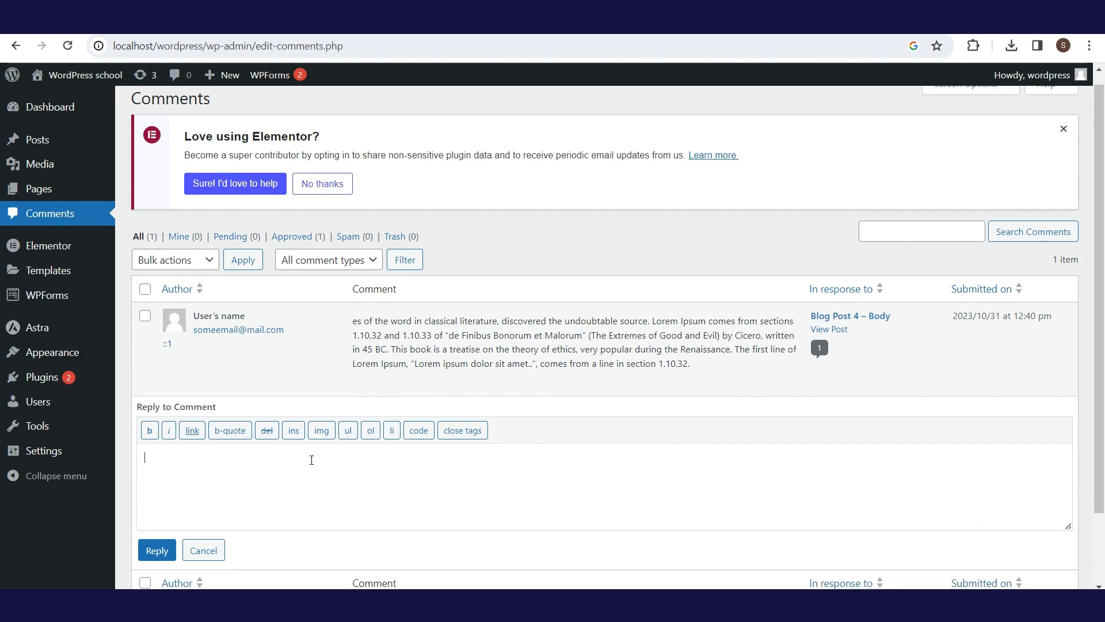
click(158, 554)
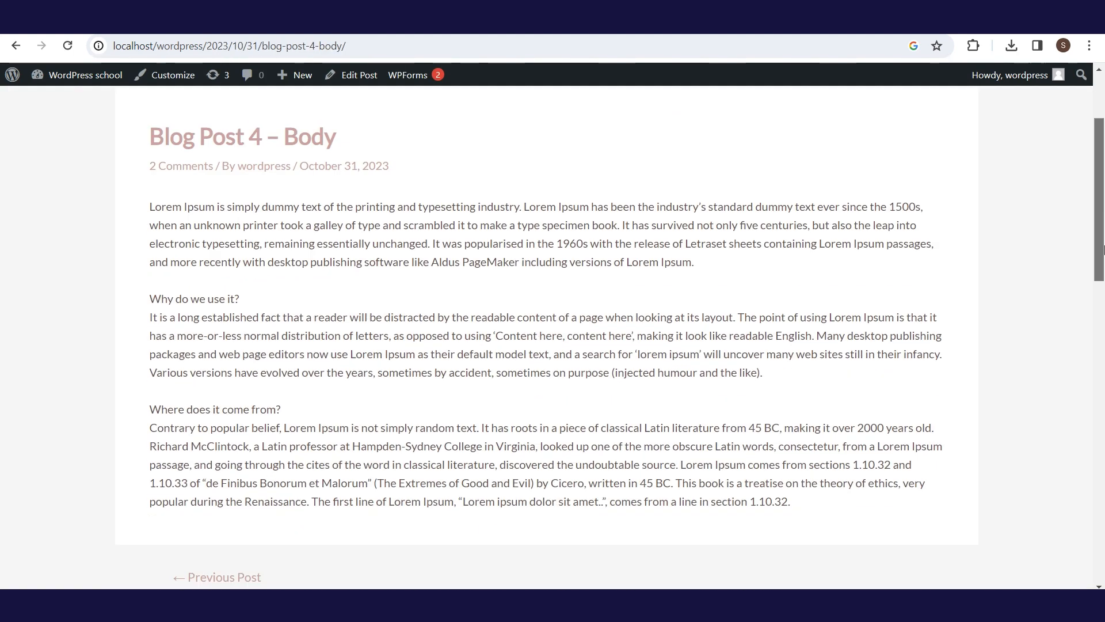
Step: Look through the live Blog Post 4 – Body page and examine the date parts in its breadcrumb and web address
scroll(364, 171, down, 9)
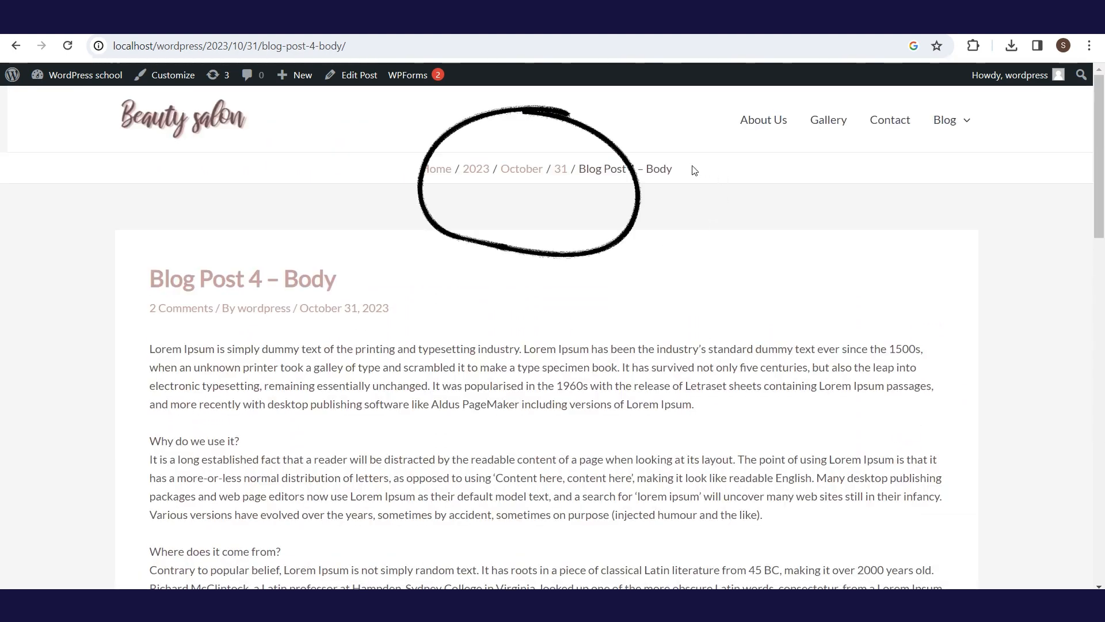
drag(692, 168, 443, 163)
click(412, 168)
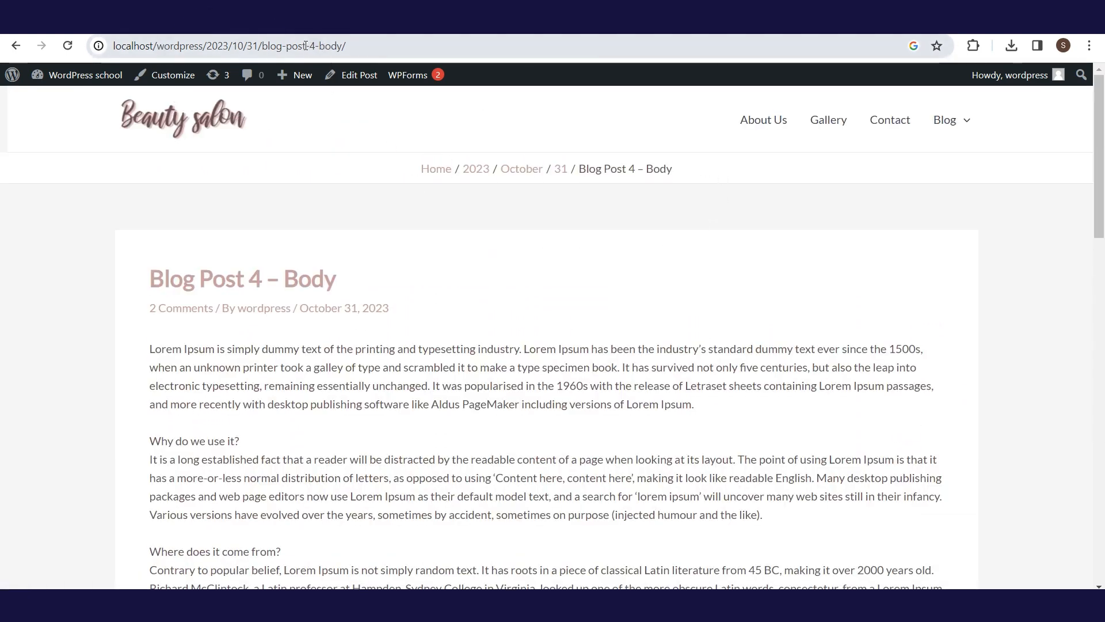
drag(346, 46, 168, 44)
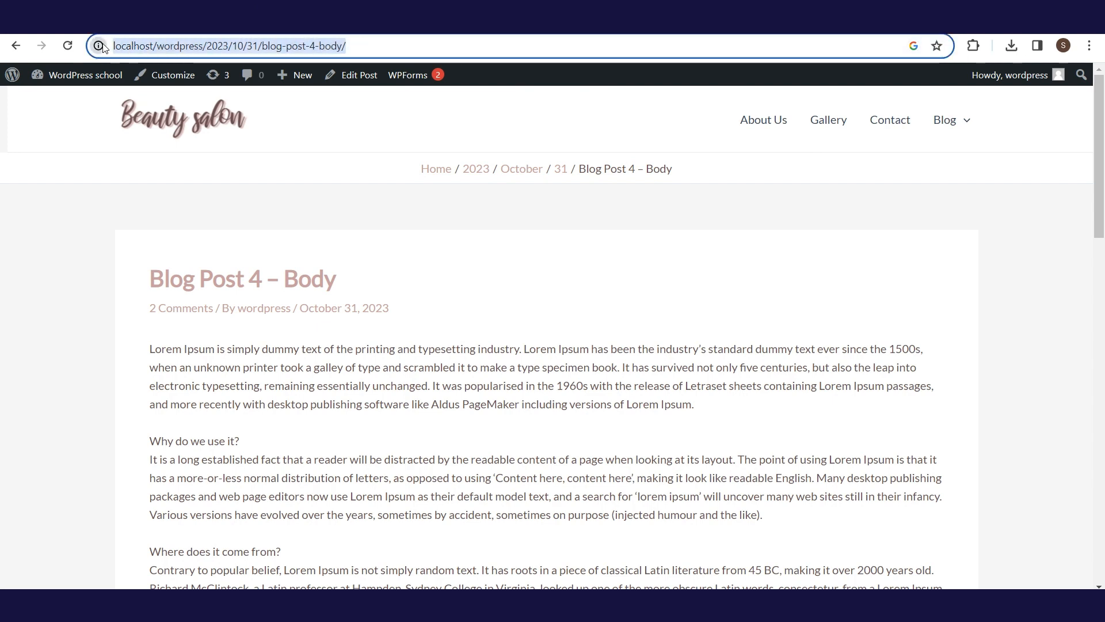
Step: Change the site's permalink structure to Post name in the permalink settings and save the changes
mouse_move(94, 81)
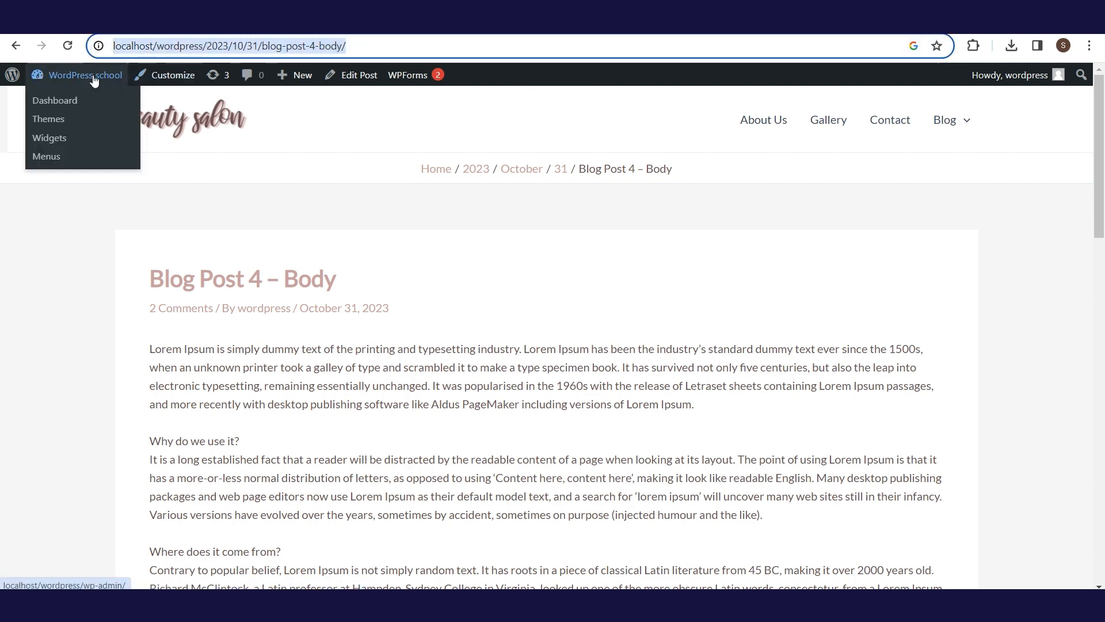
click(92, 110)
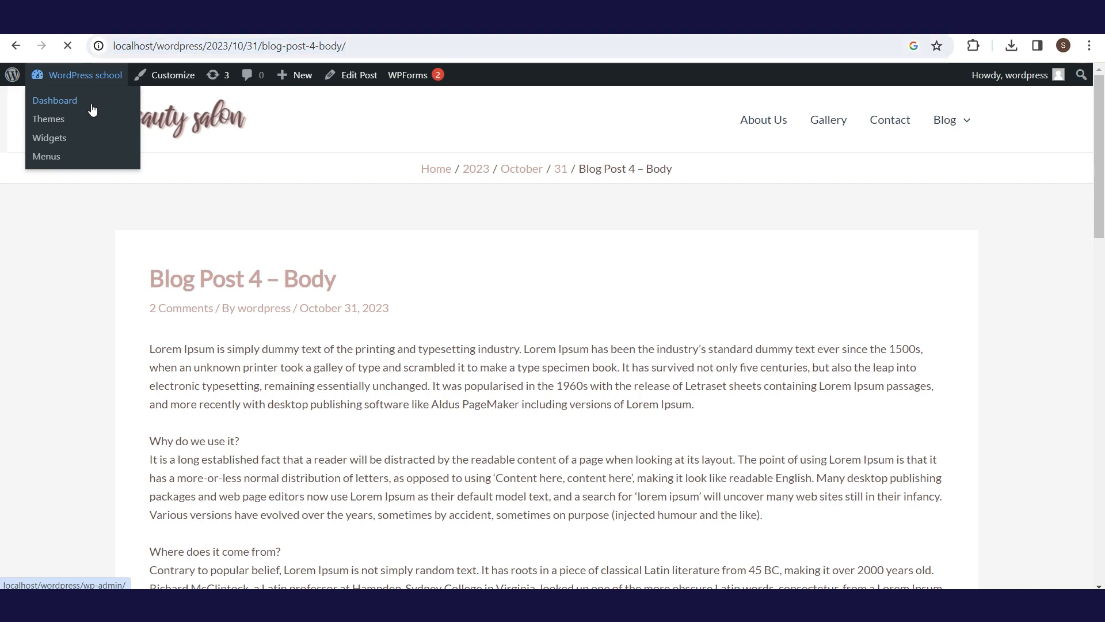
scroll(18, 495, down, 4)
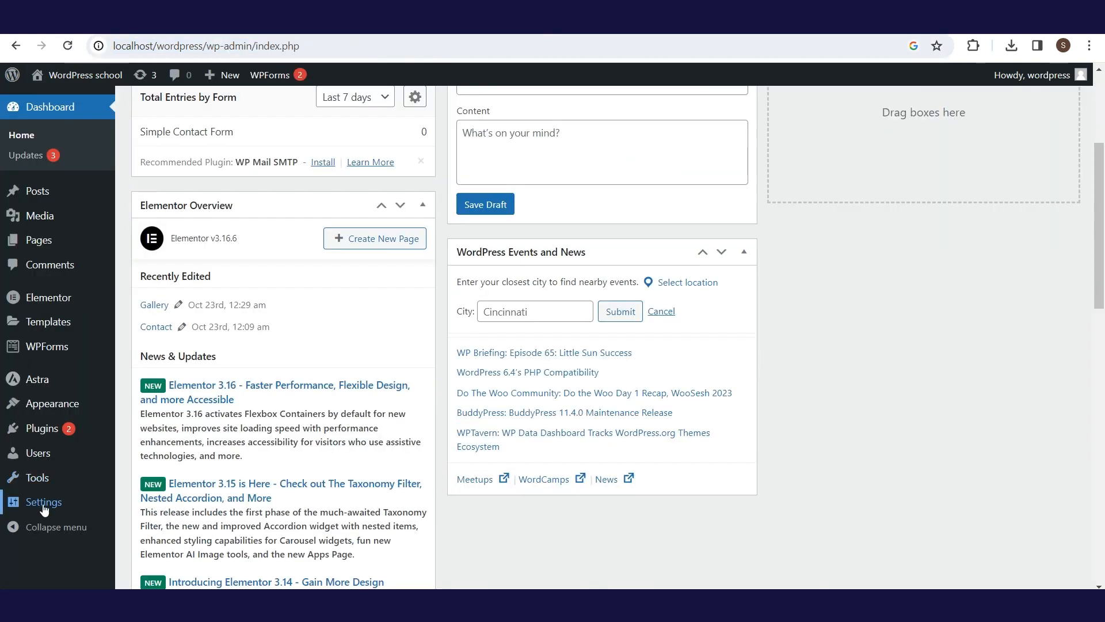
mouse_move(75, 505)
click(161, 536)
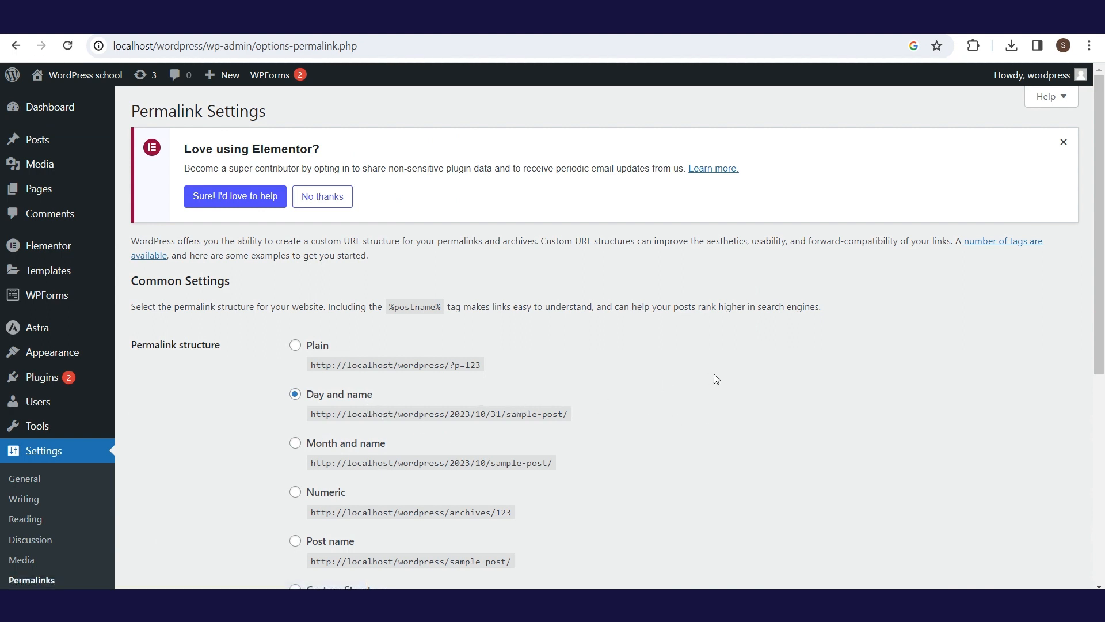
scroll(1102, 229, down, 1)
click(297, 493)
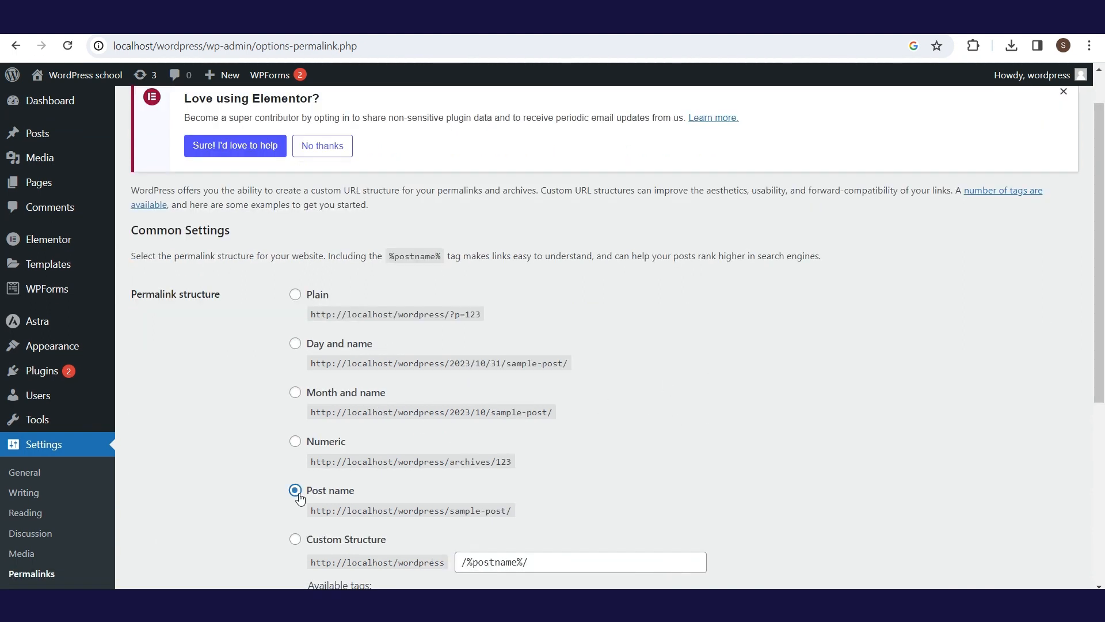
drag(1103, 269, 1103, 449)
click(170, 535)
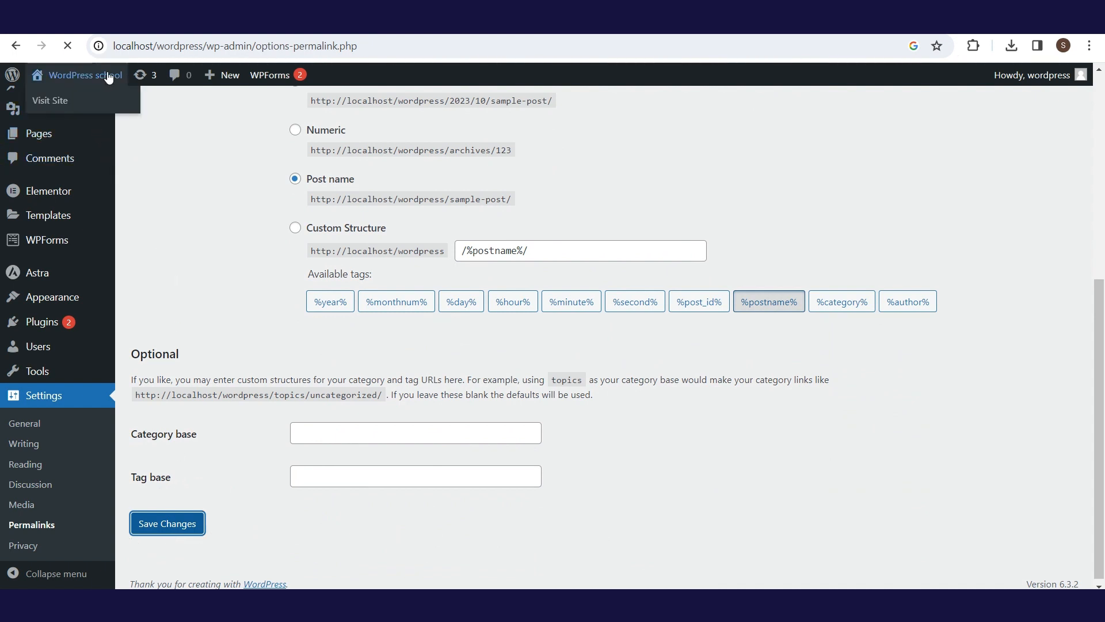
Step: Visit the live site, open Blog Post 4 – Body from the Blog page, and examine its breadcrumb and web address
mouse_move(74, 78)
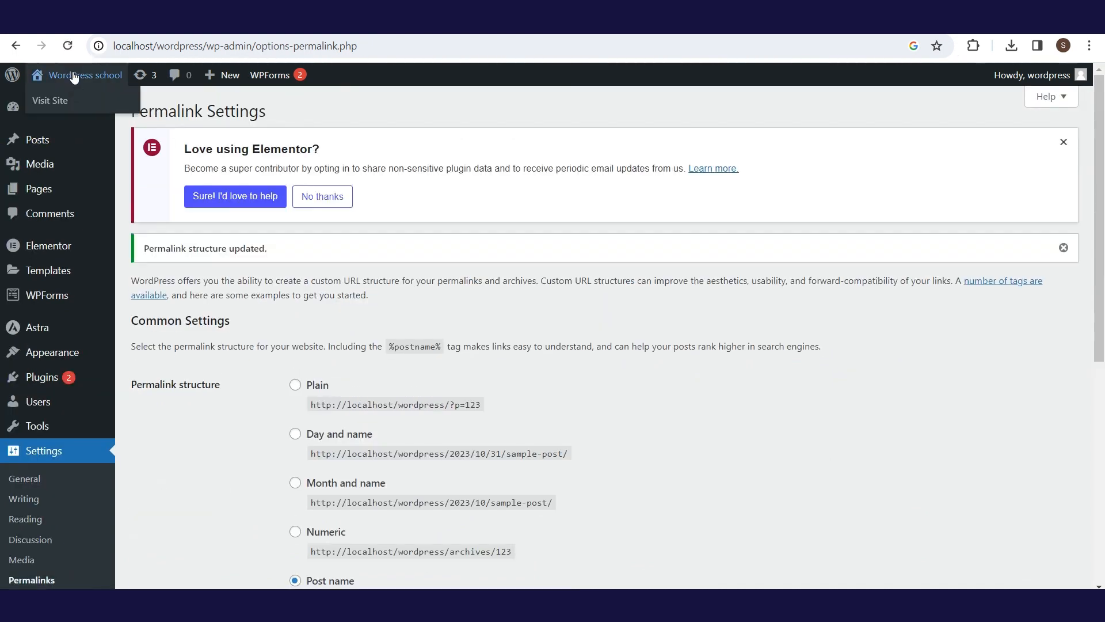
click(79, 107)
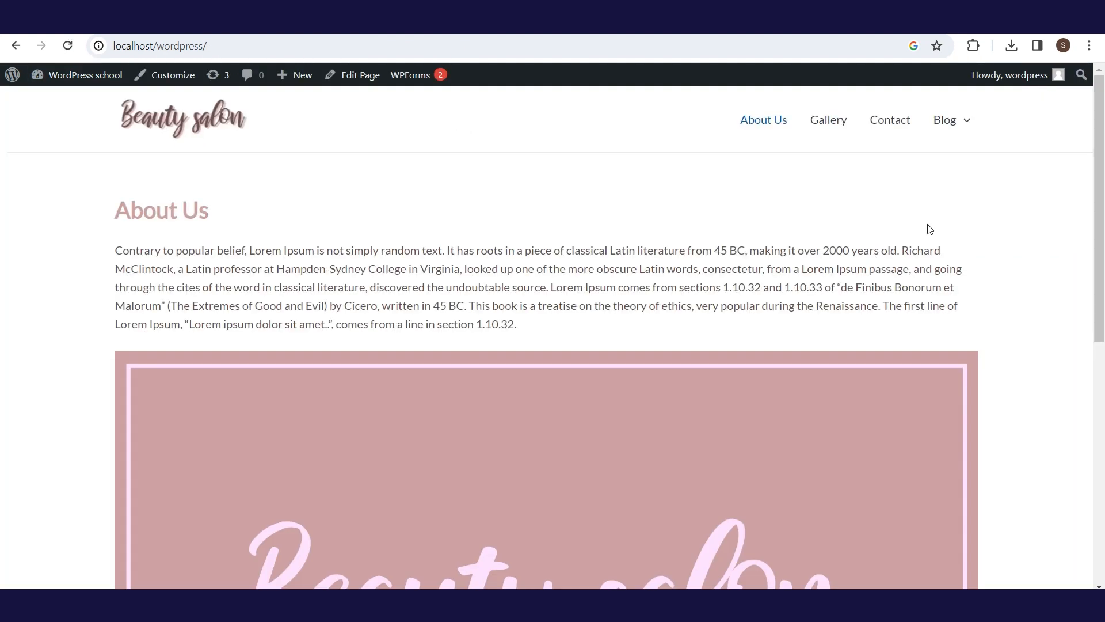
click(948, 128)
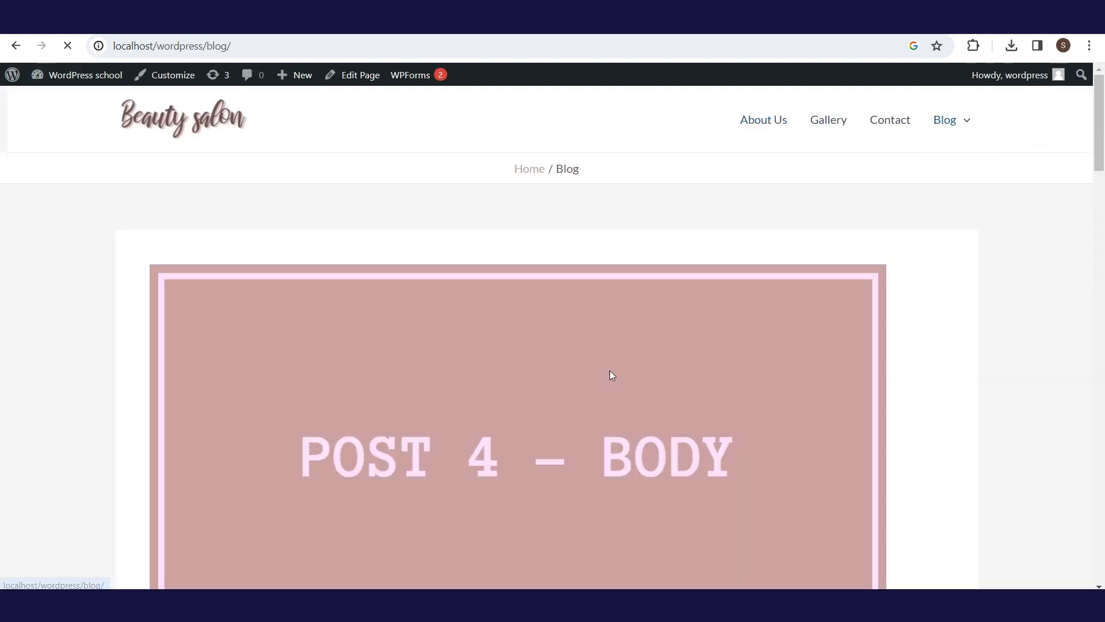
click(507, 383)
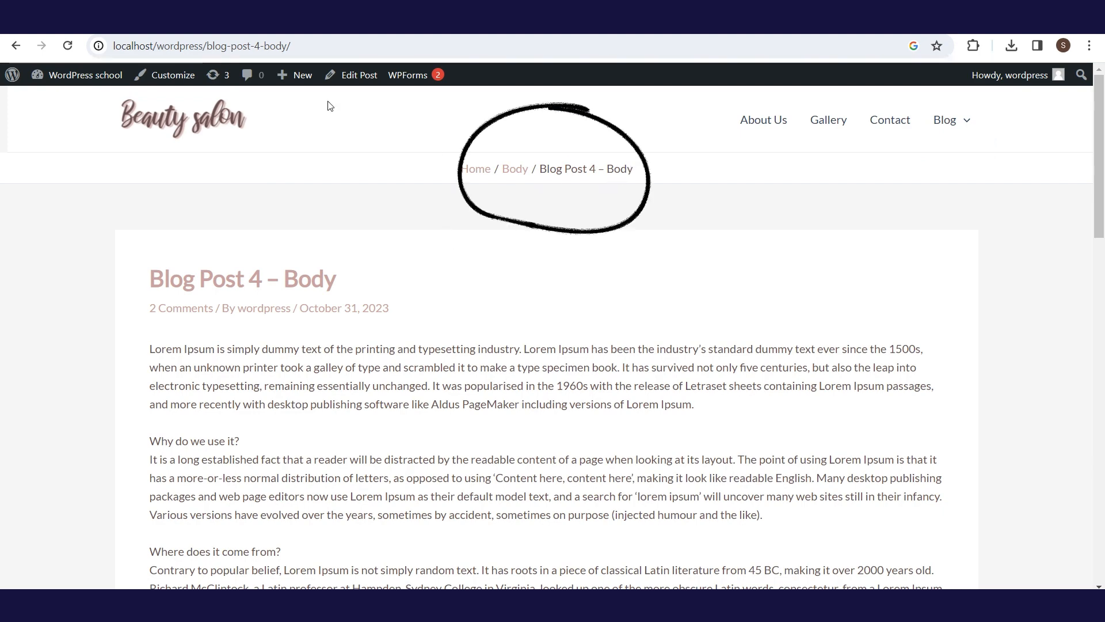
drag(293, 47, 288, 46)
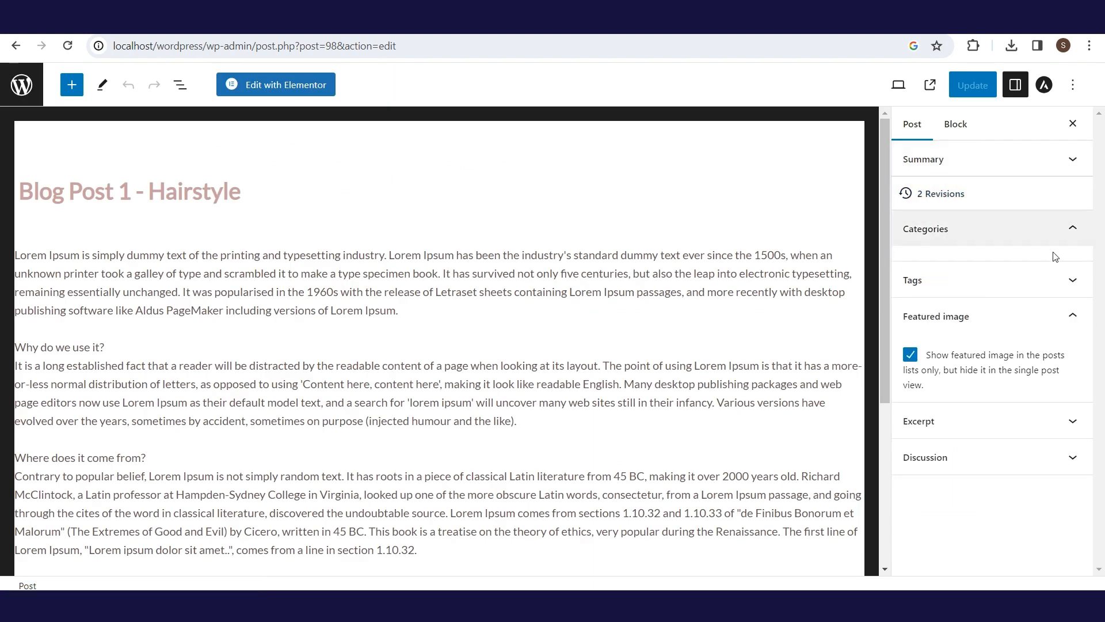
Step: Add the tags long hair, short hair and beauty to Blog Post 1 – Hairstyle and update the post
click(1057, 233)
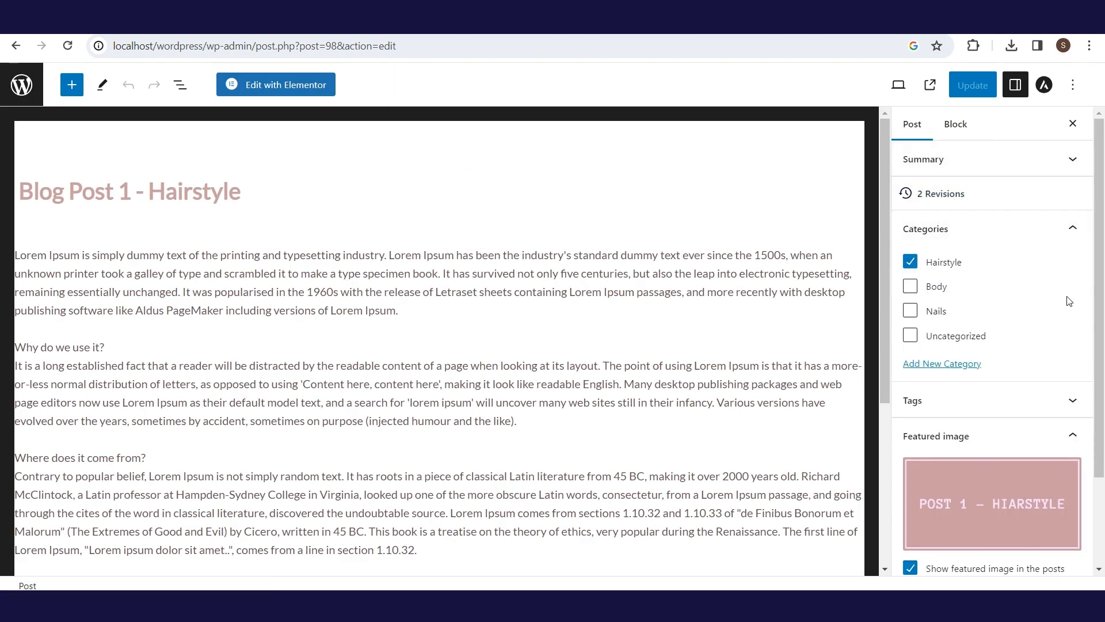
click(1076, 230)
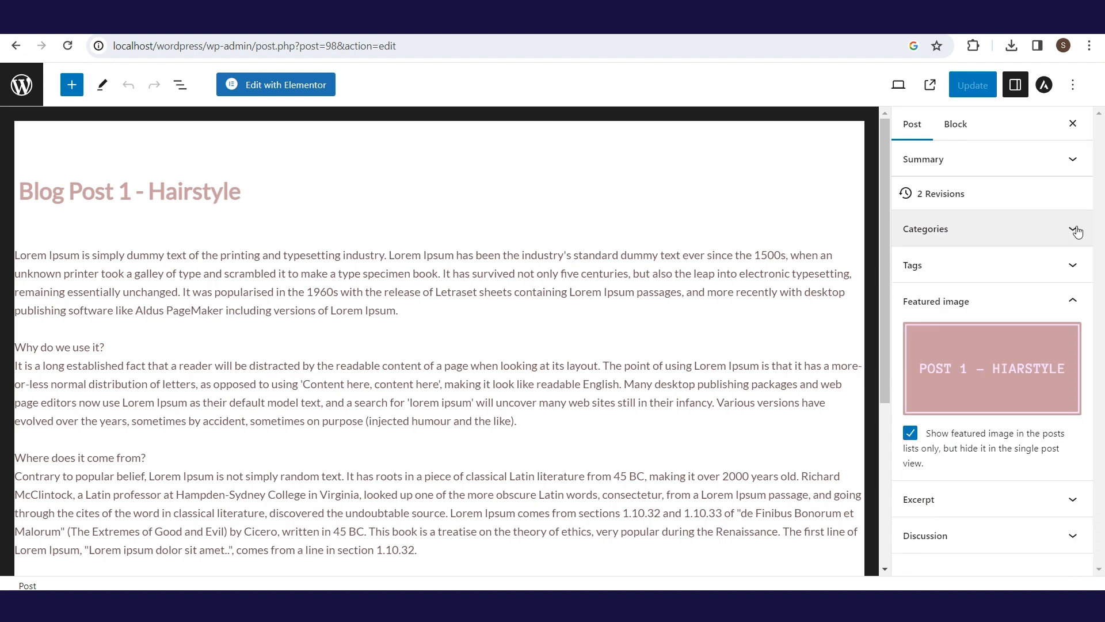
click(1079, 269)
click(979, 317)
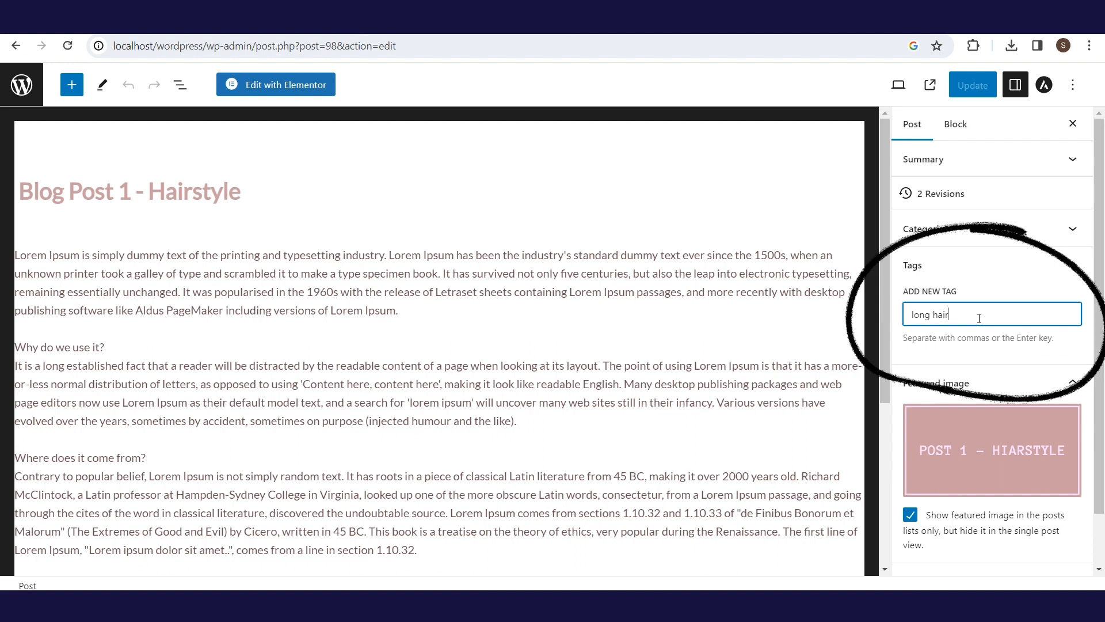
key(Return)
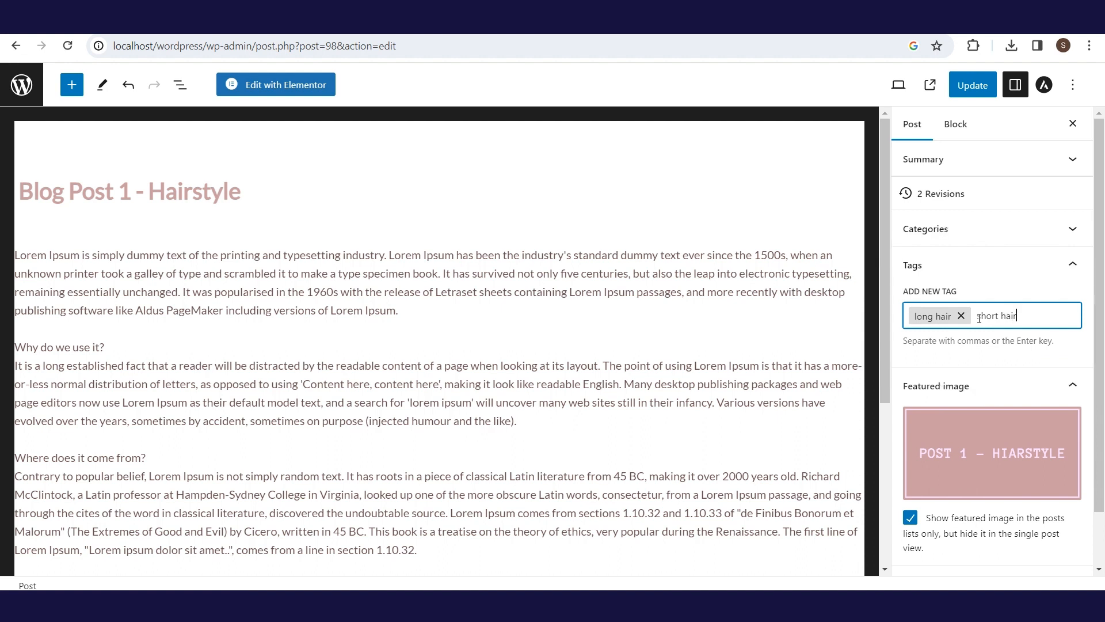
key(Return)
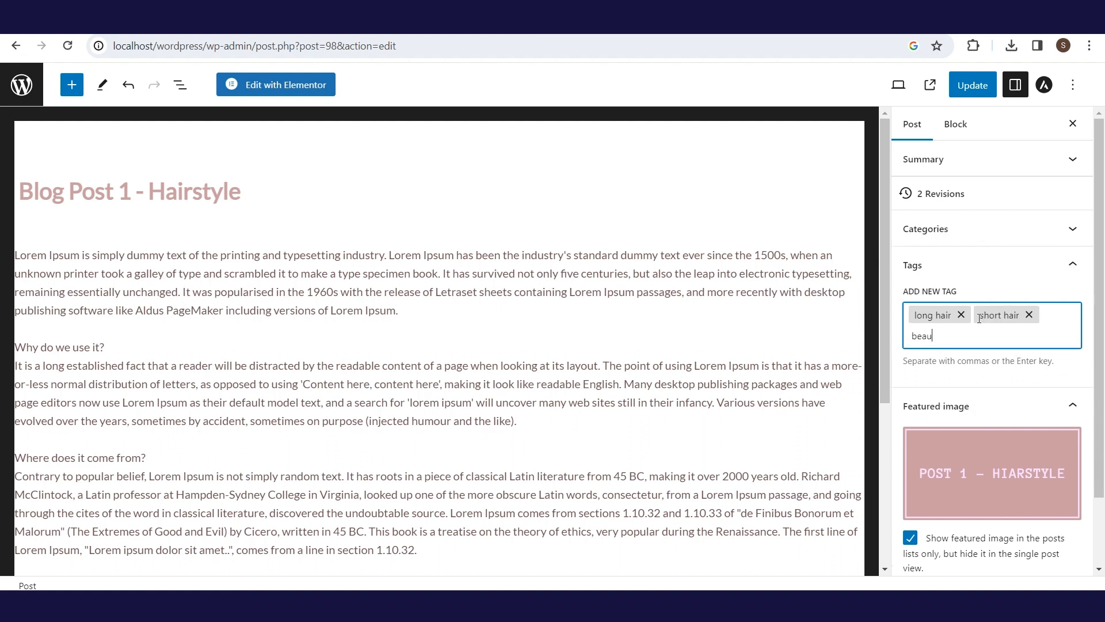
key(ctrl+a)
key(BackSpace)
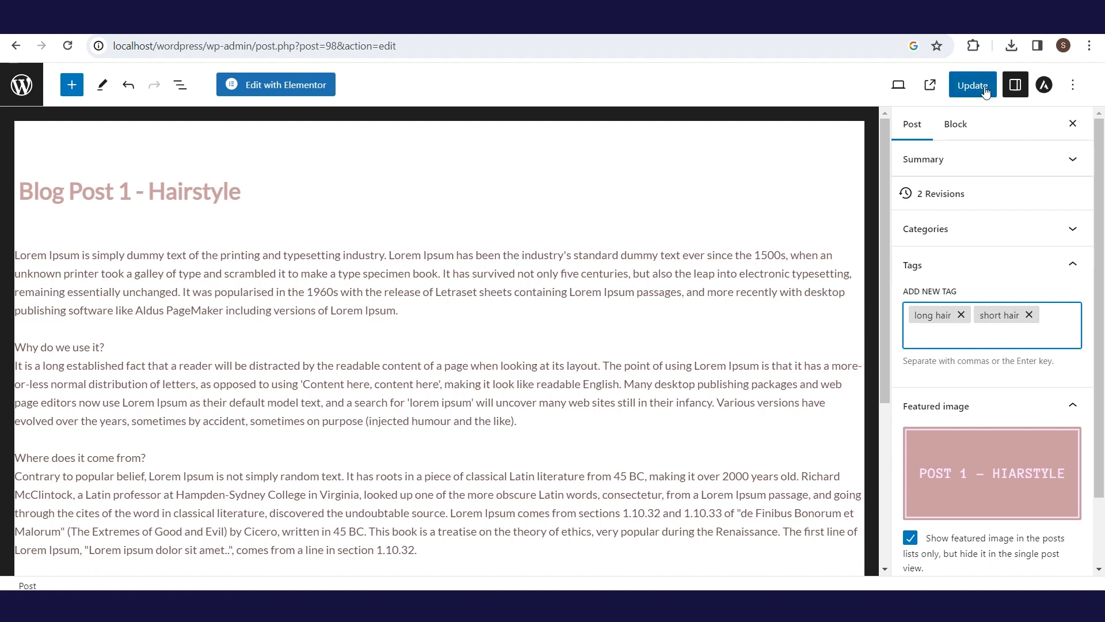
click(979, 88)
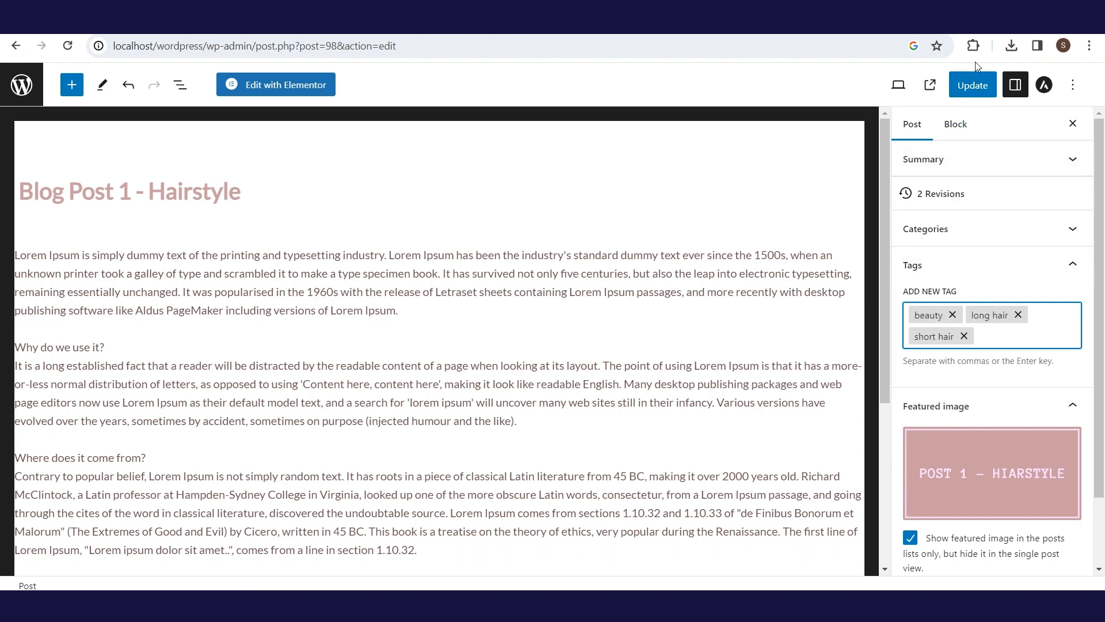
click(975, 83)
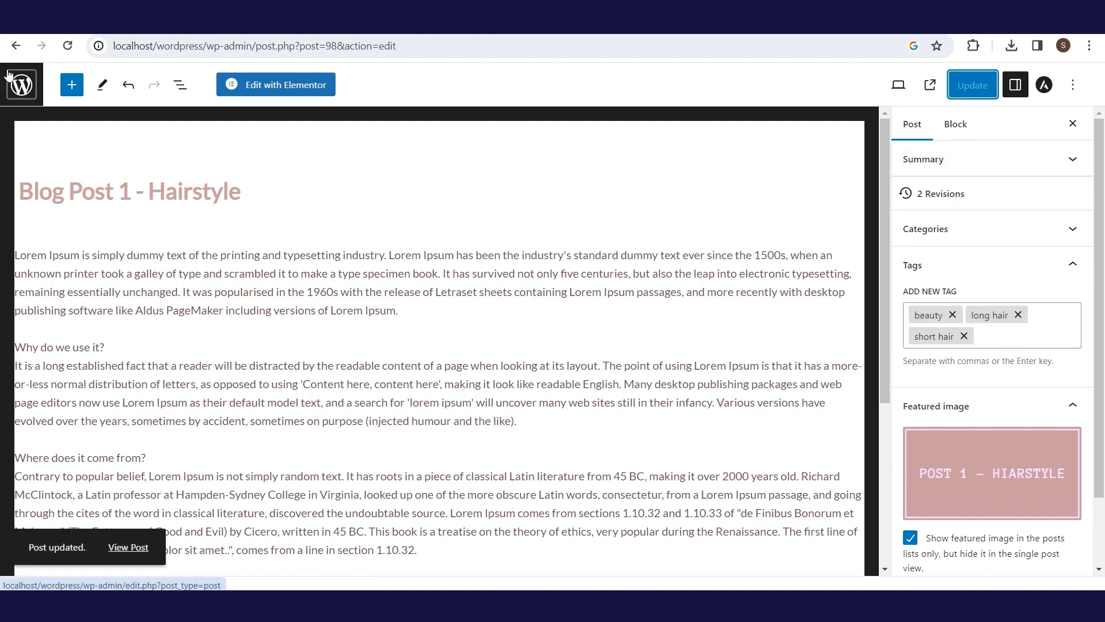
Step: Tag Blog Post 2 – Hairstyle with beauty and short hair, and Blog Post 3 – Nails with beauty
click(15, 47)
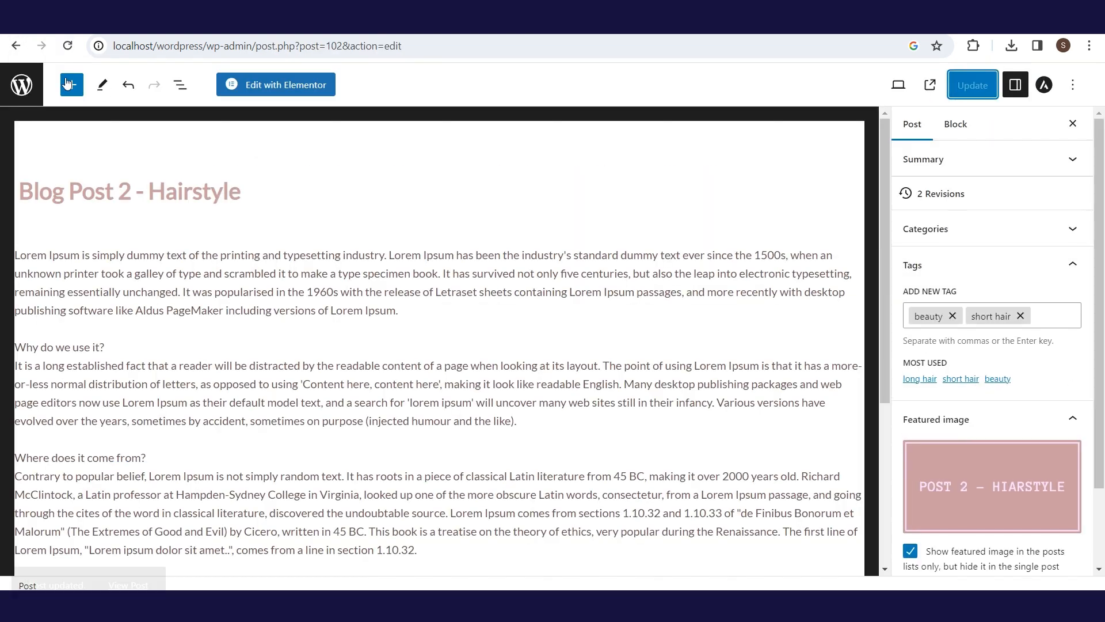
click(212, 376)
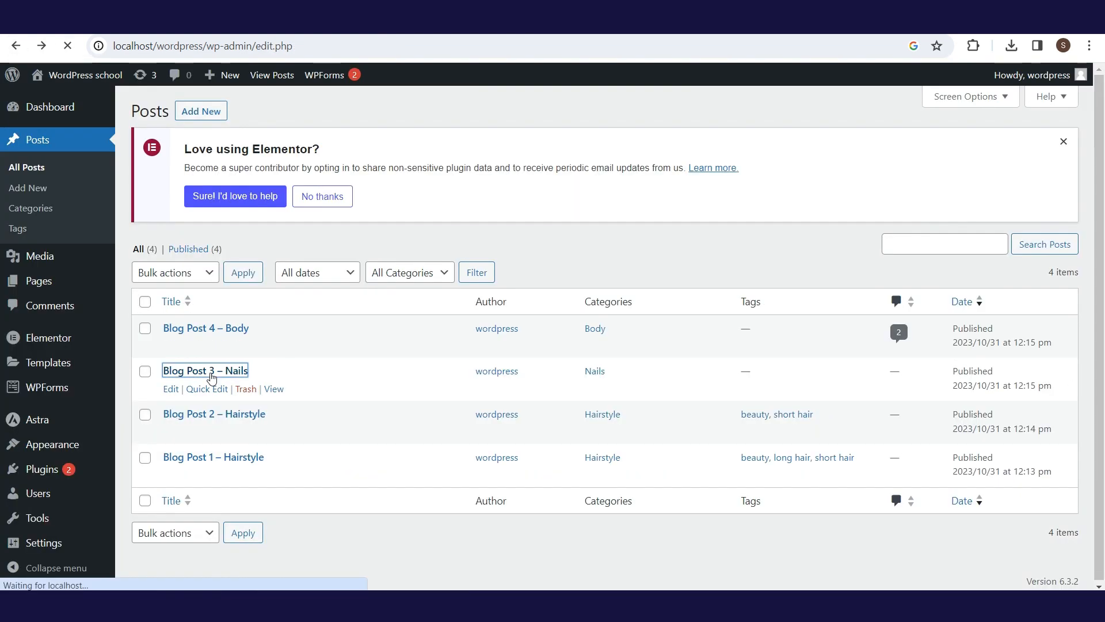
click(994, 316)
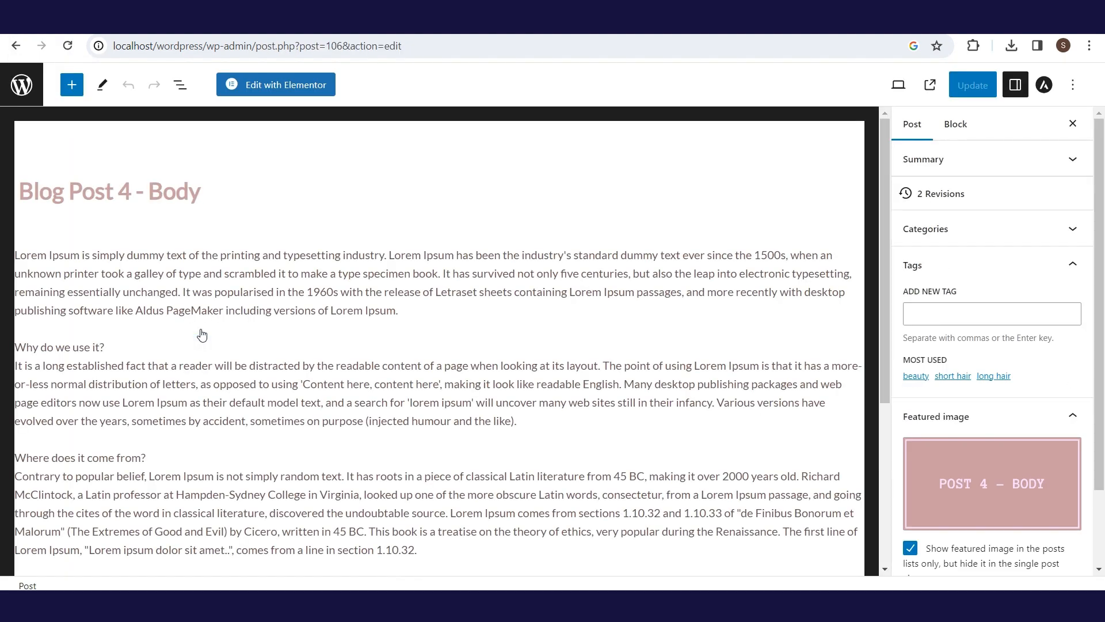
Step: Add the tag body lotion to Blog Post 4 – Body and update the post
click(782, 371)
click(992, 313)
text(body lotion)
key(Return)
click(973, 84)
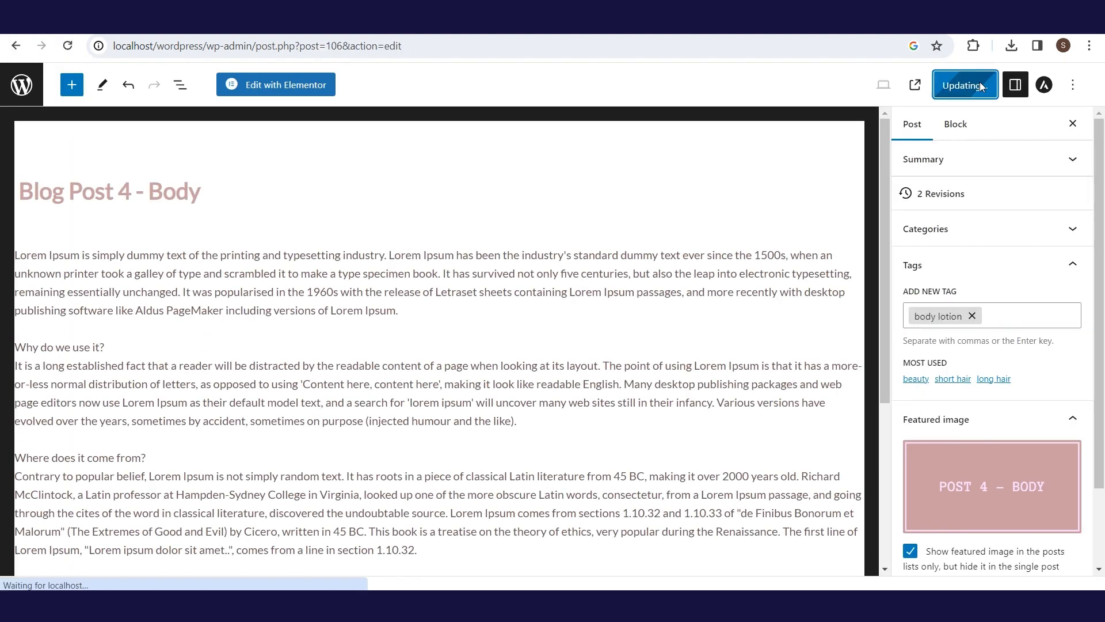
Step: Customize the Blog / Archive post meta to hide the author and show the tag, publish the change, and close the customizer
click(373, 311)
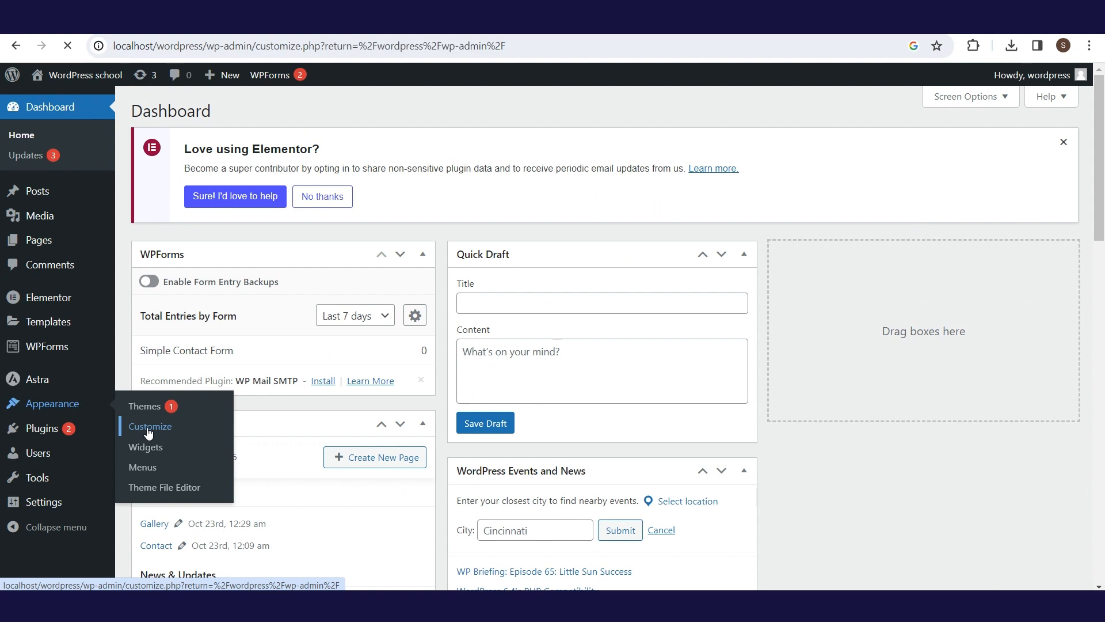
click(148, 426)
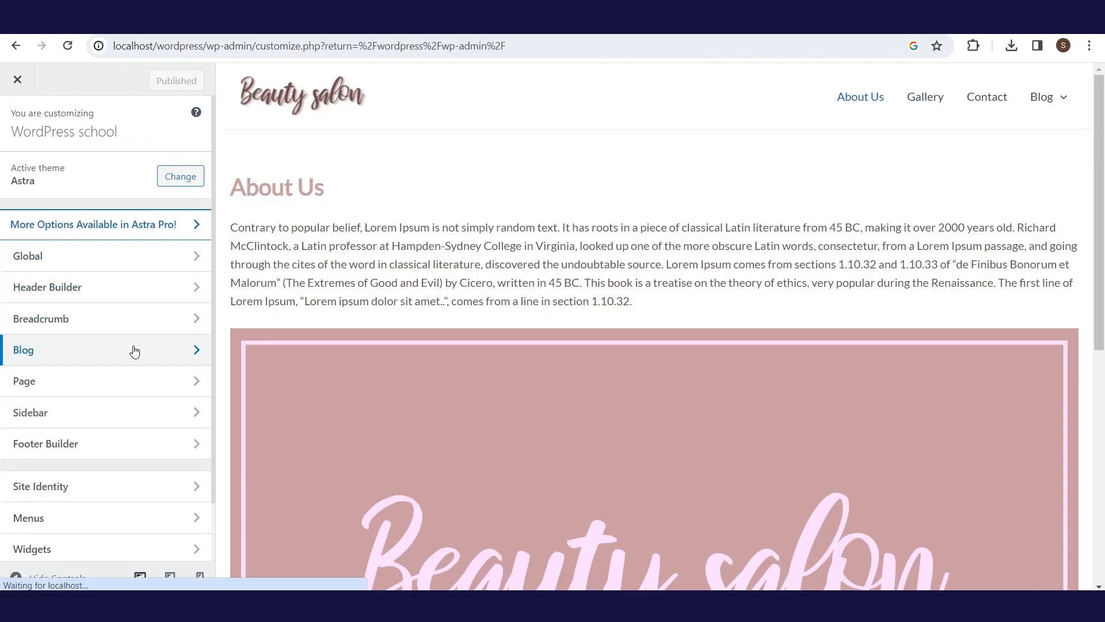
click(133, 350)
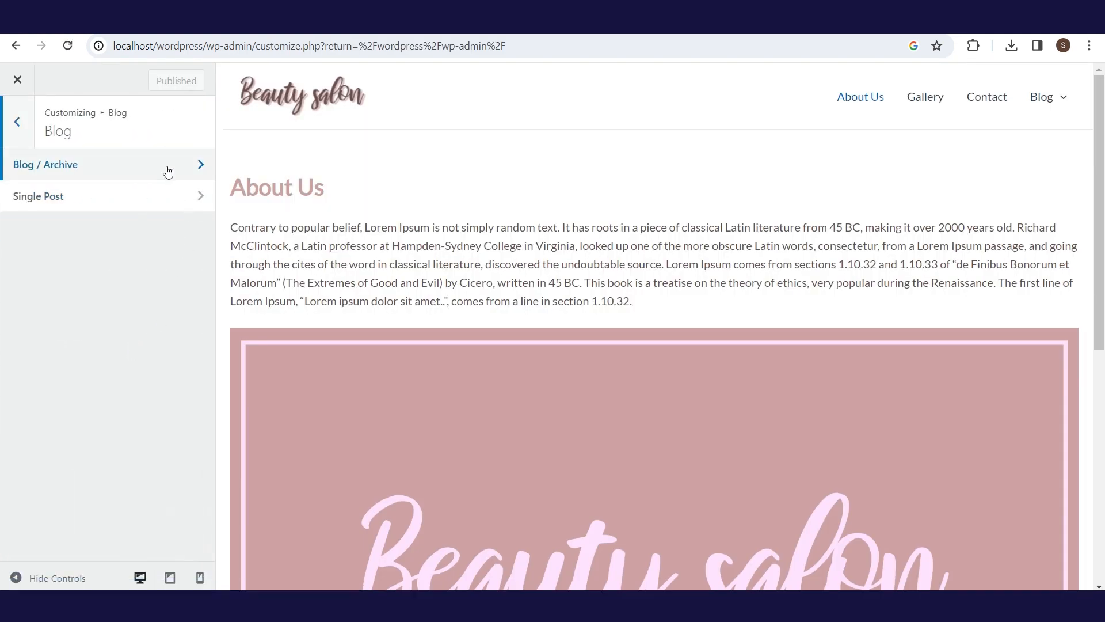
click(168, 170)
drag(213, 154, 213, 390)
click(1042, 97)
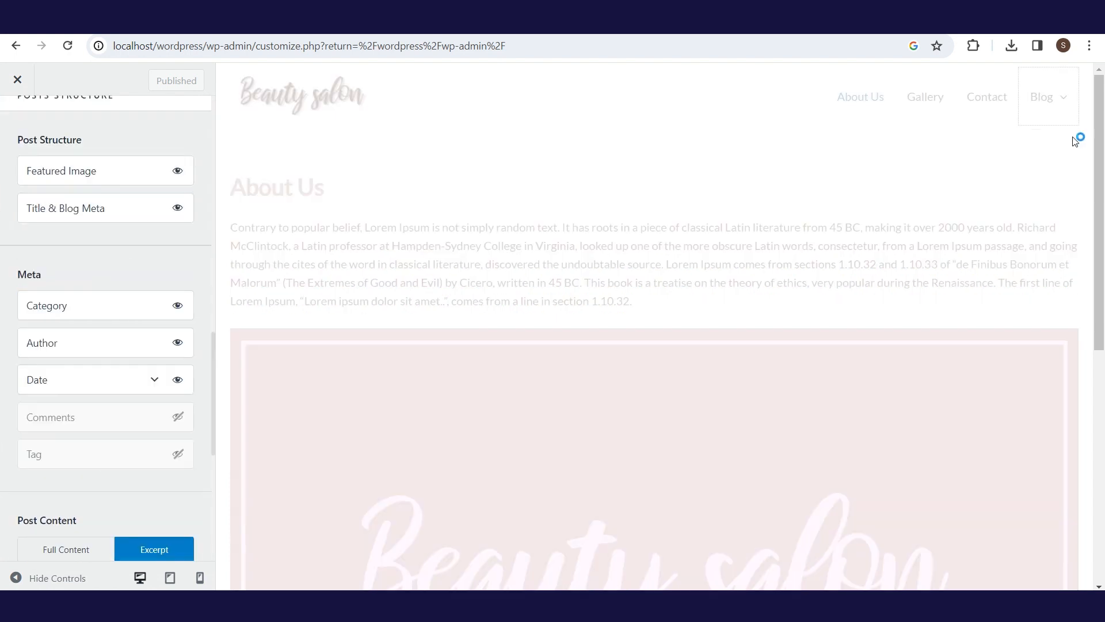
drag(1102, 101, 1103, 178)
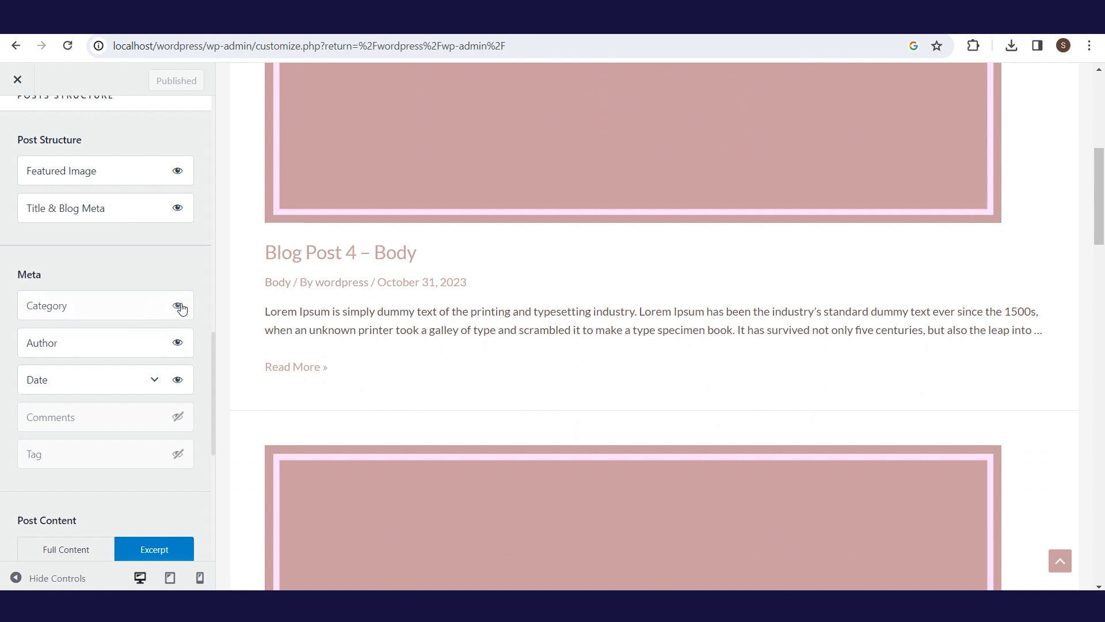
click(177, 343)
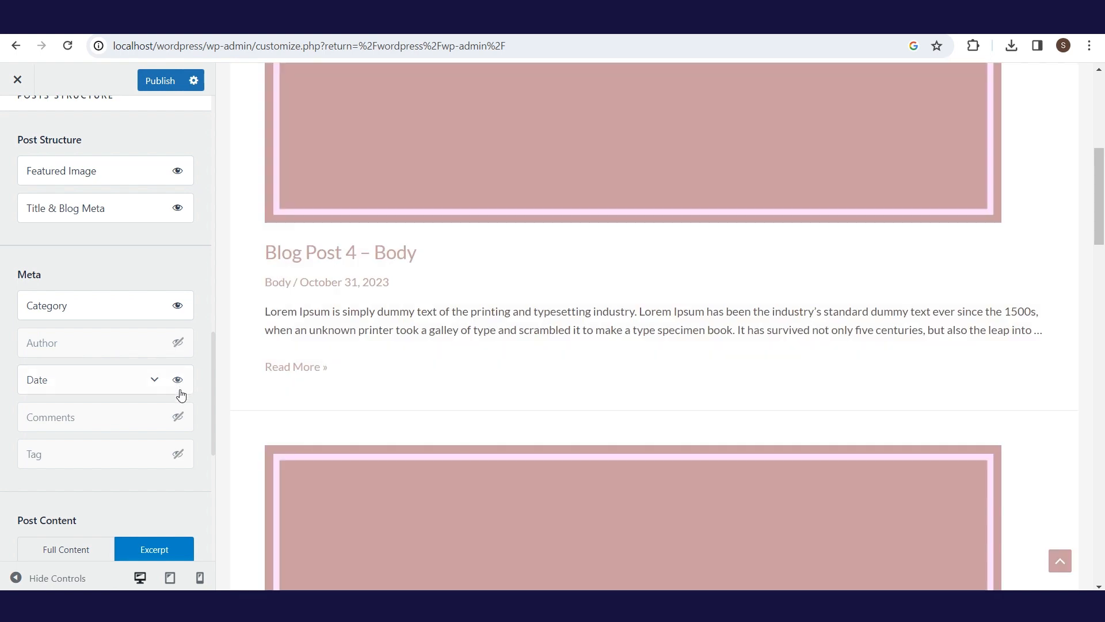
click(178, 457)
click(160, 81)
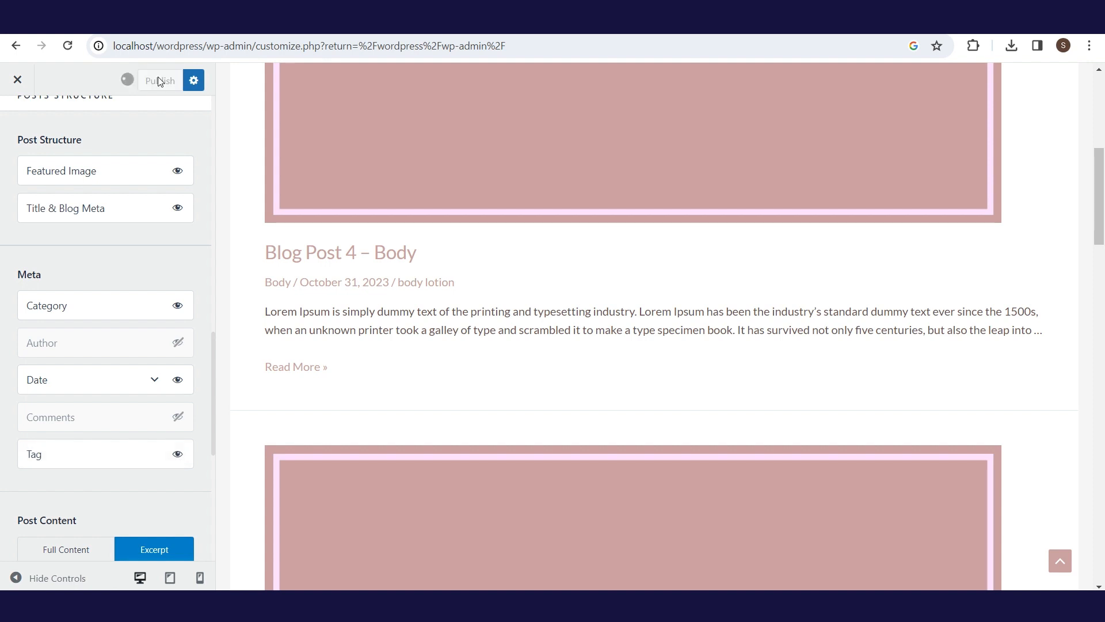
click(12, 84)
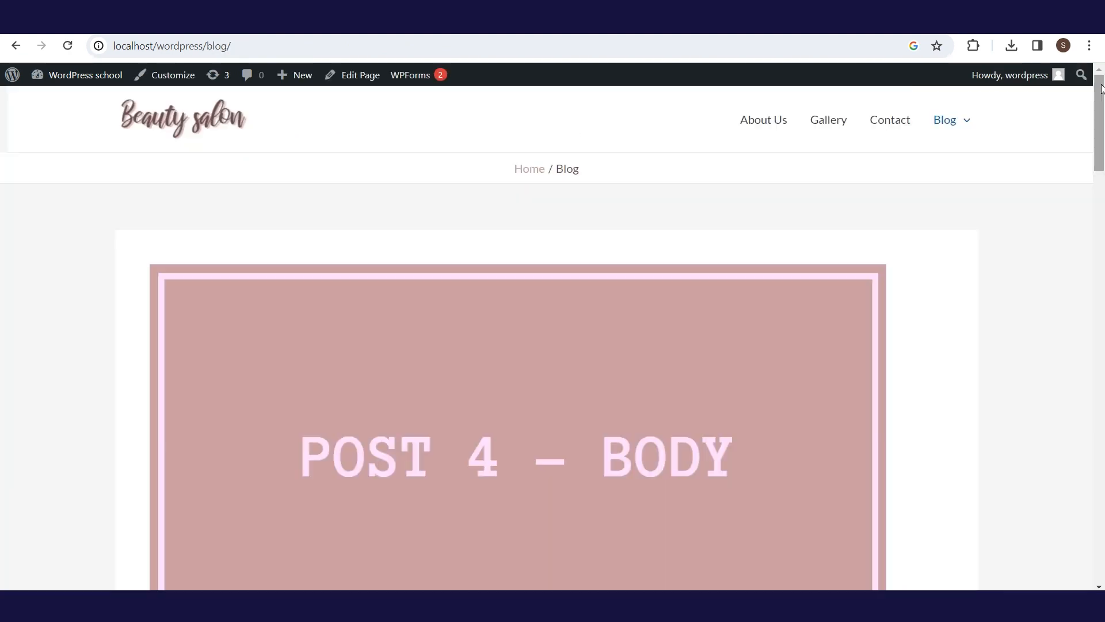
Step: Look through the post tags on the live Blog page and open the beauty tag archive from Blog Post 1 – Hairstyle
drag(1101, 88, 1102, 509)
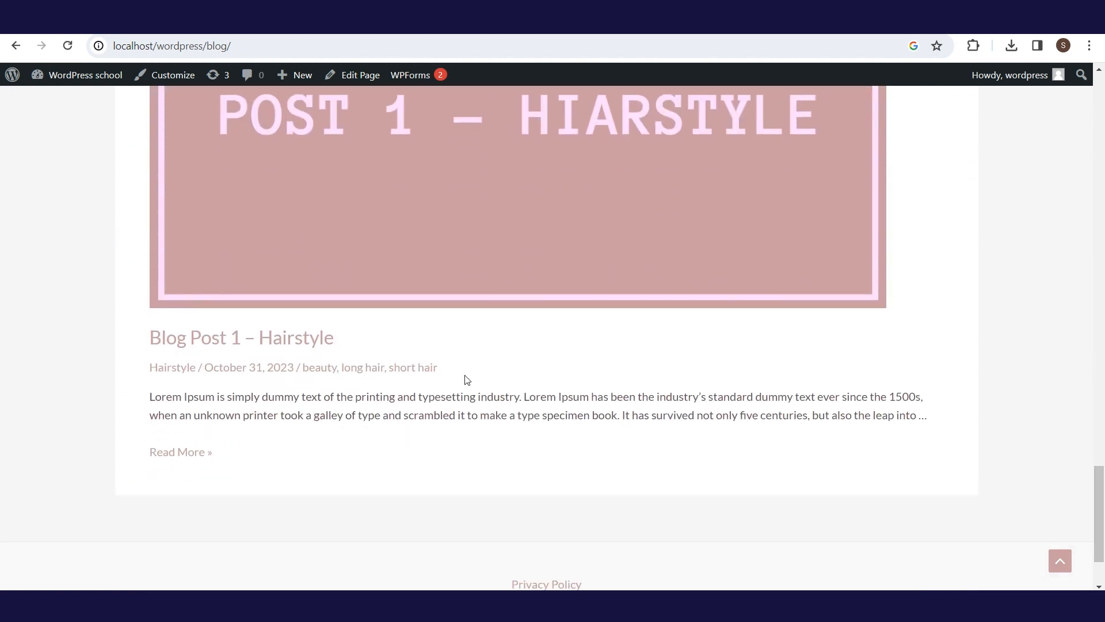
click(331, 371)
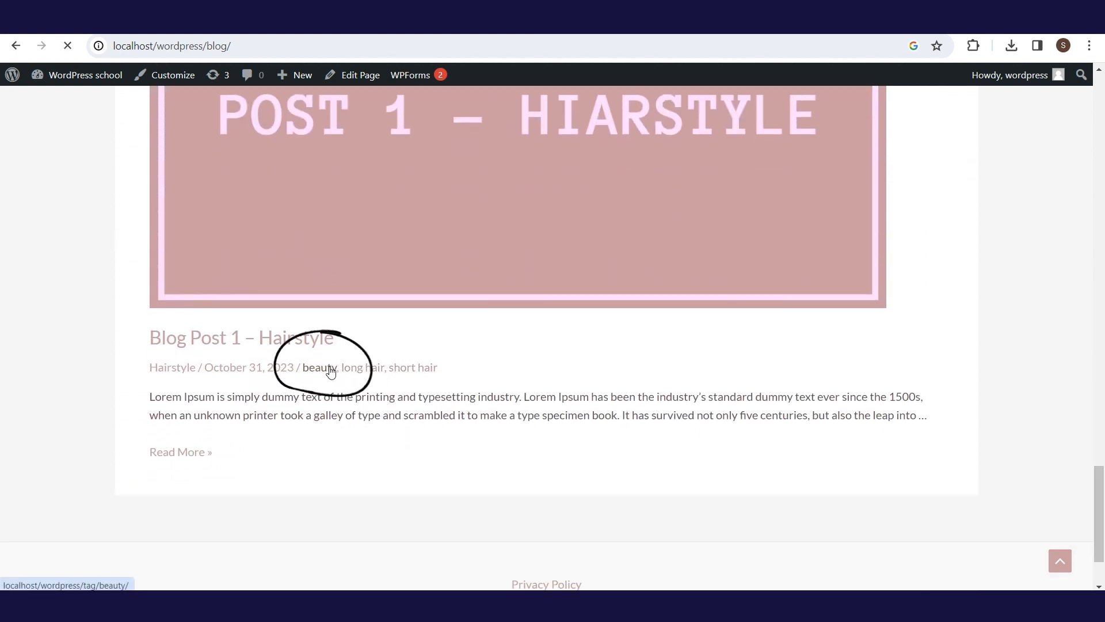
mouse_move(1102, 145)
mouse_down()
mouse_move(1103, 209)
mouse_move(1102, 148)
mouse_up()
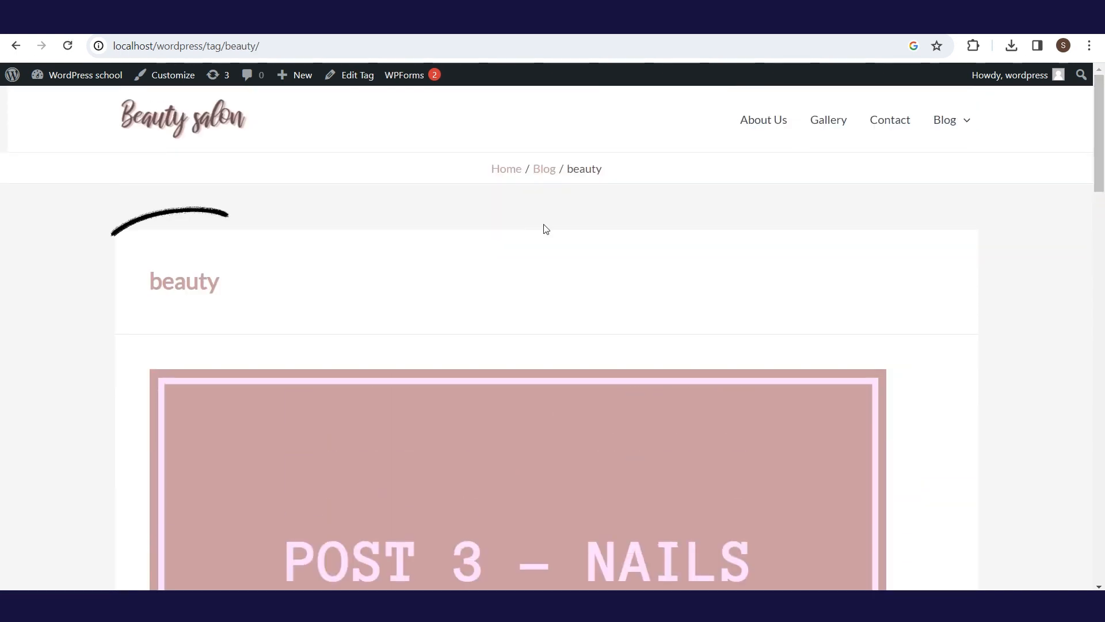